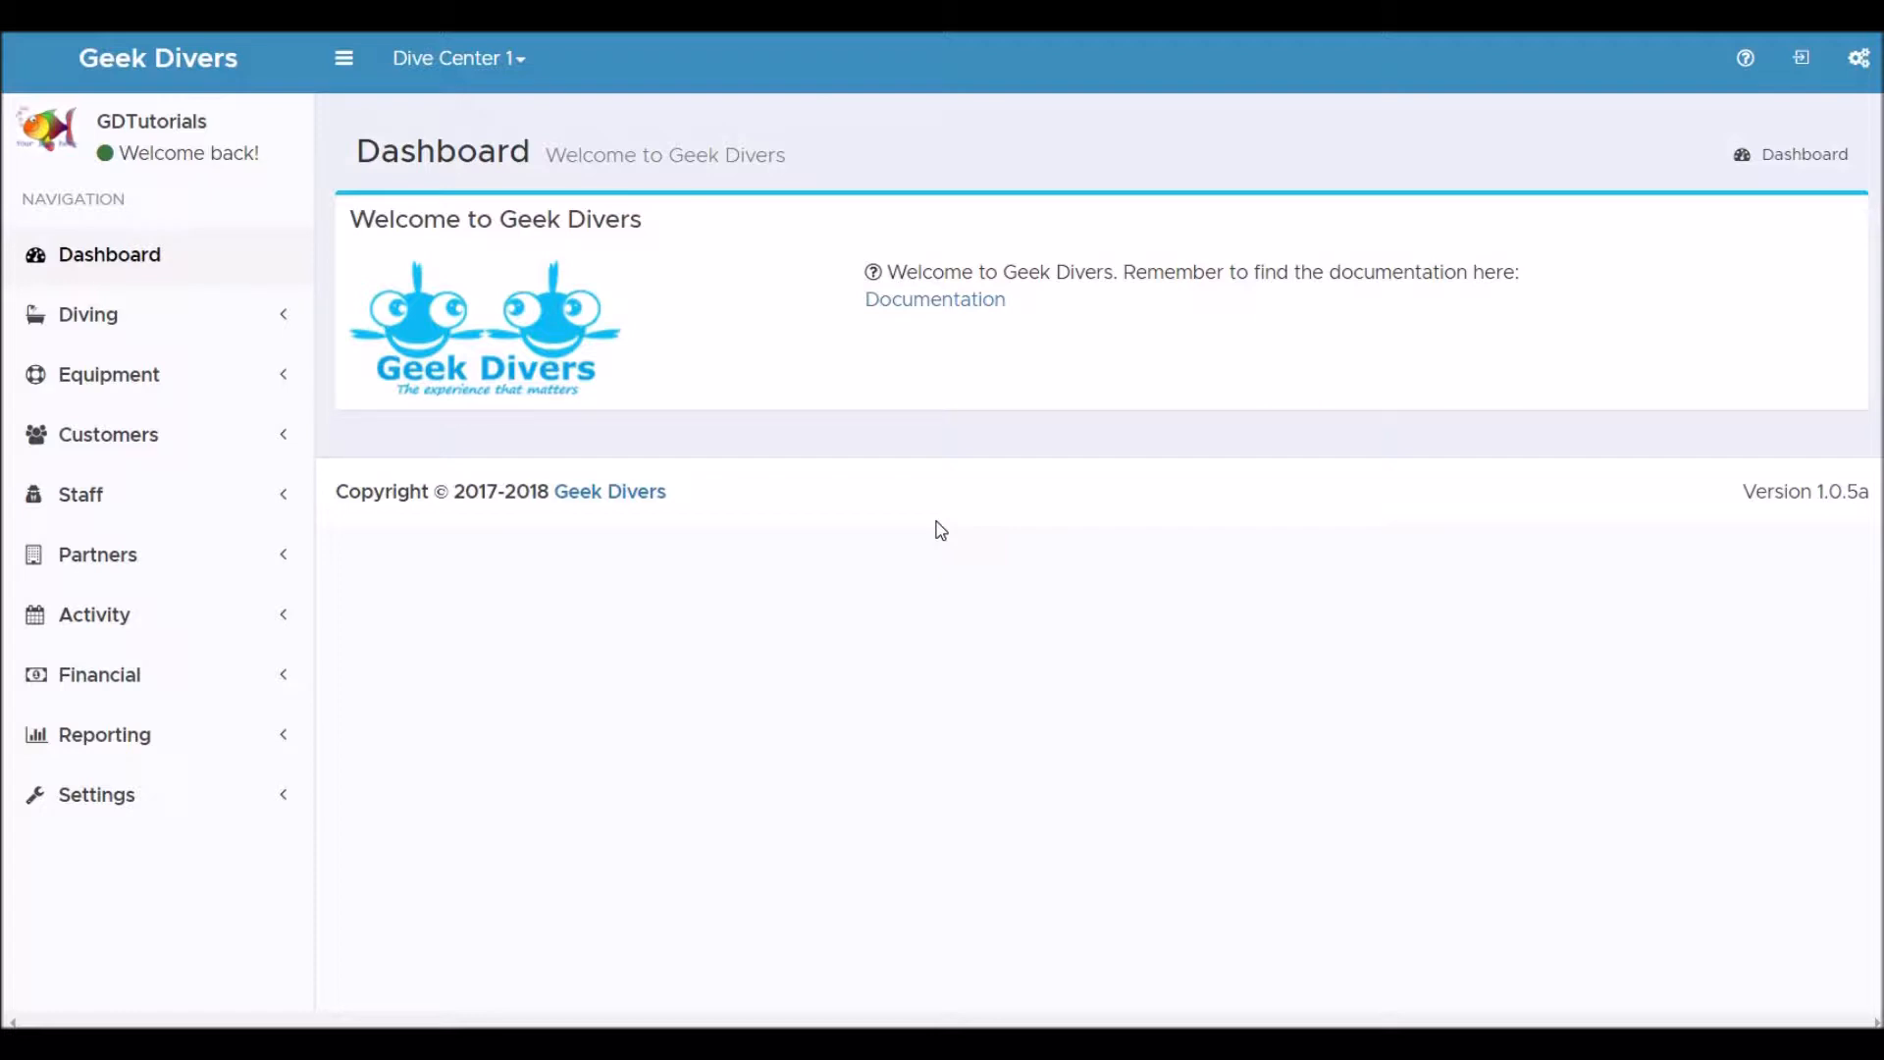
Start a new course based on the PADI OW Course 4 local boat dives offer.
click(115, 616)
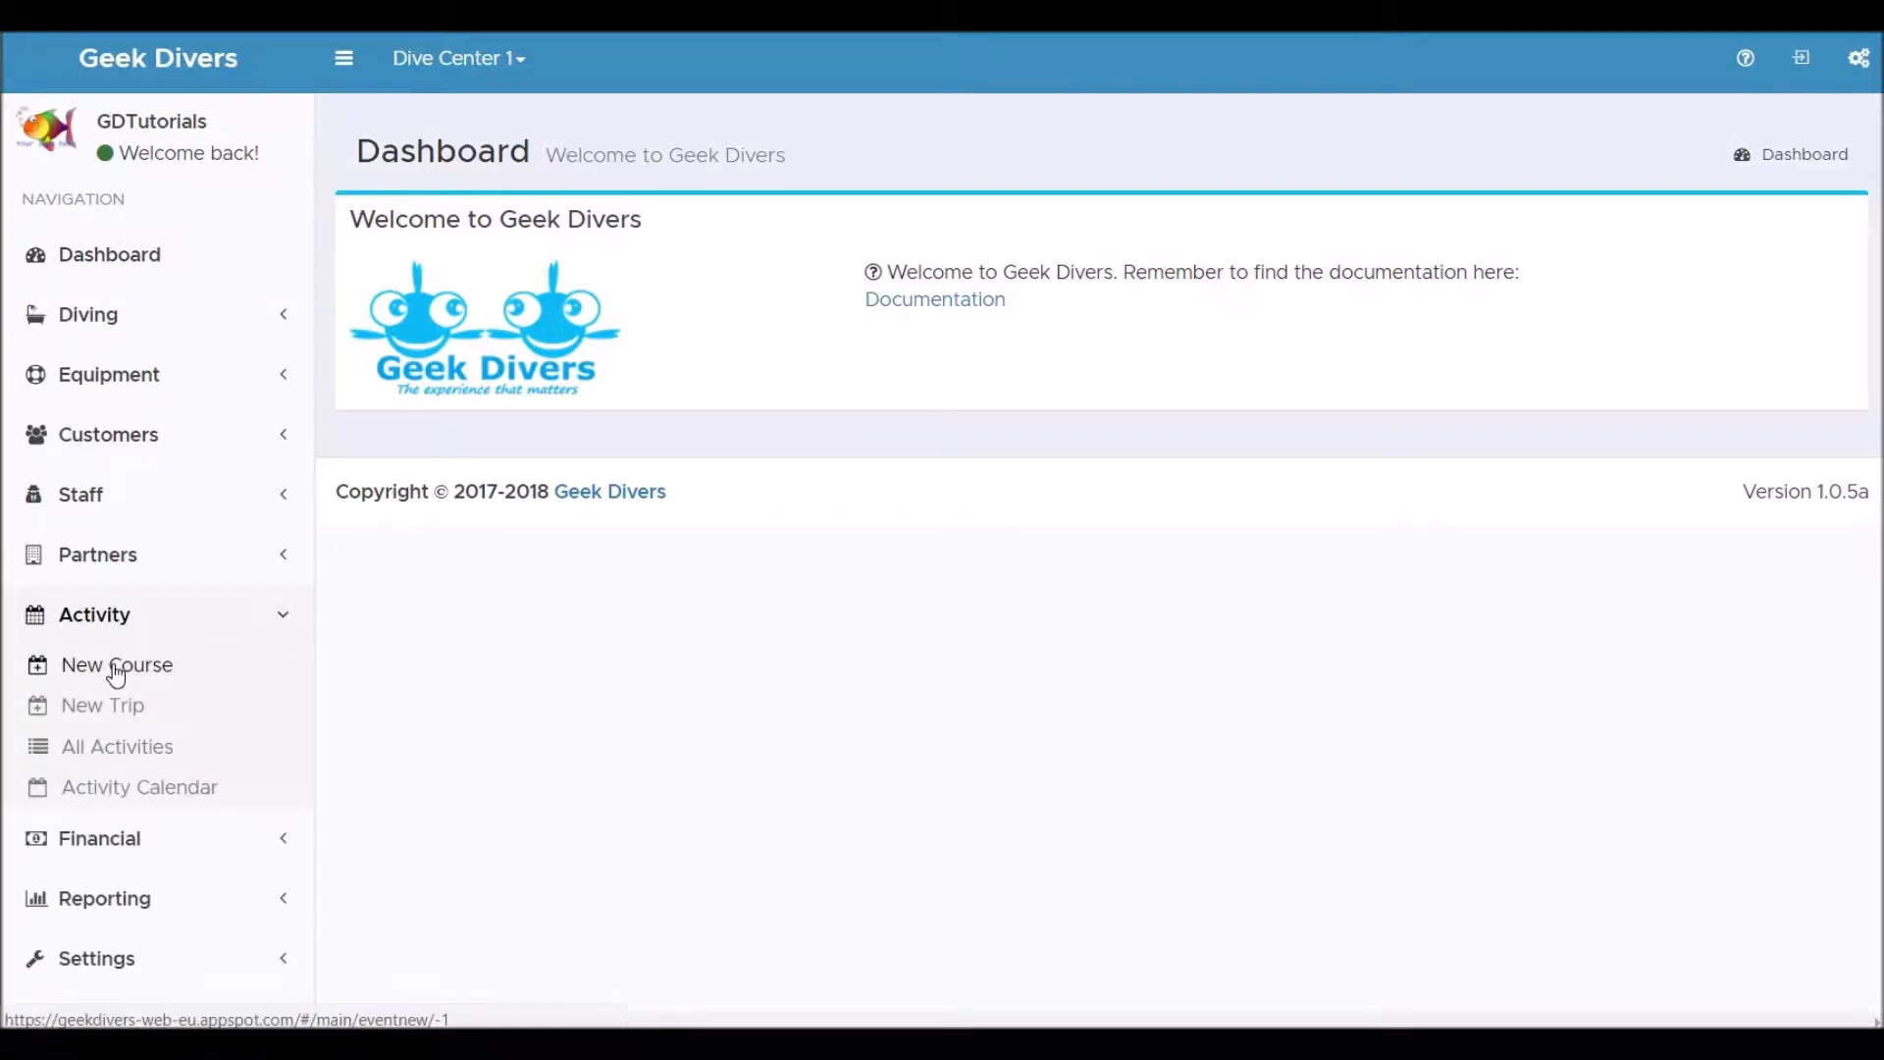
click(116, 667)
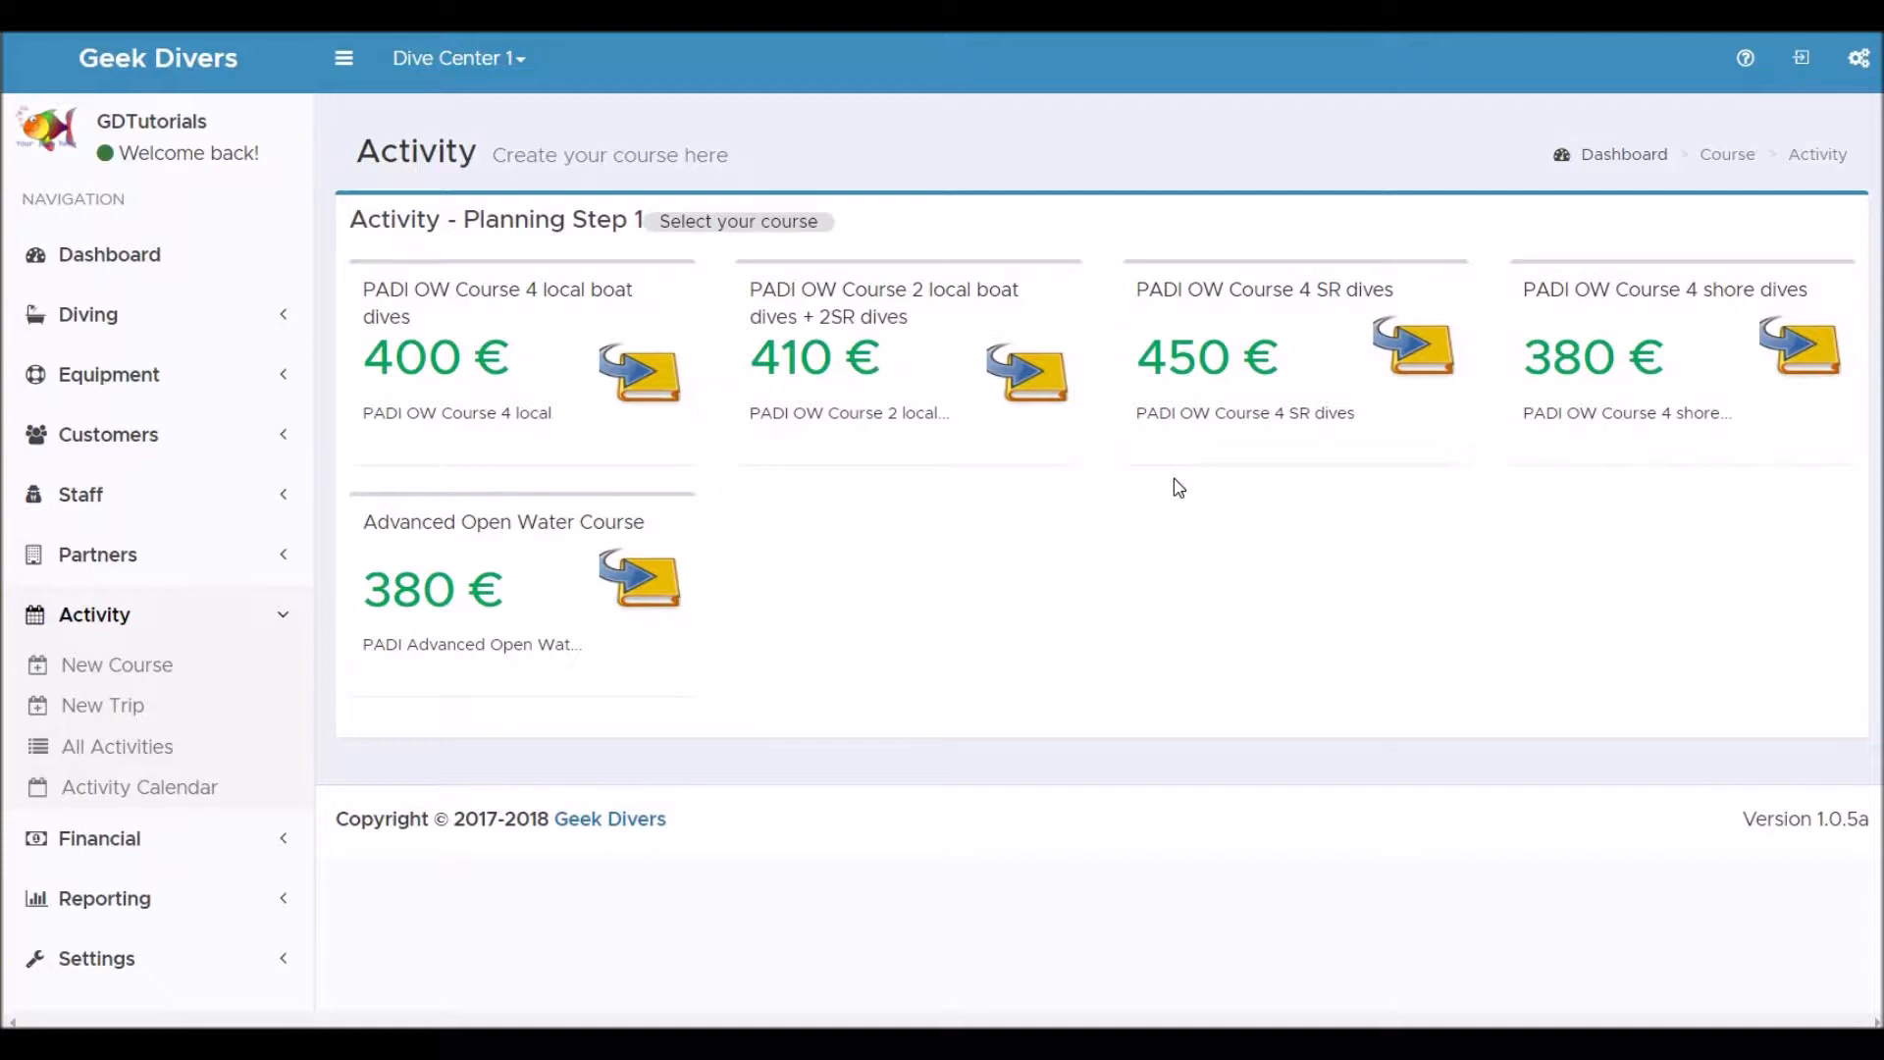
click(531, 373)
Set the course start date to 13.09.2018 08:00.
click(760, 309)
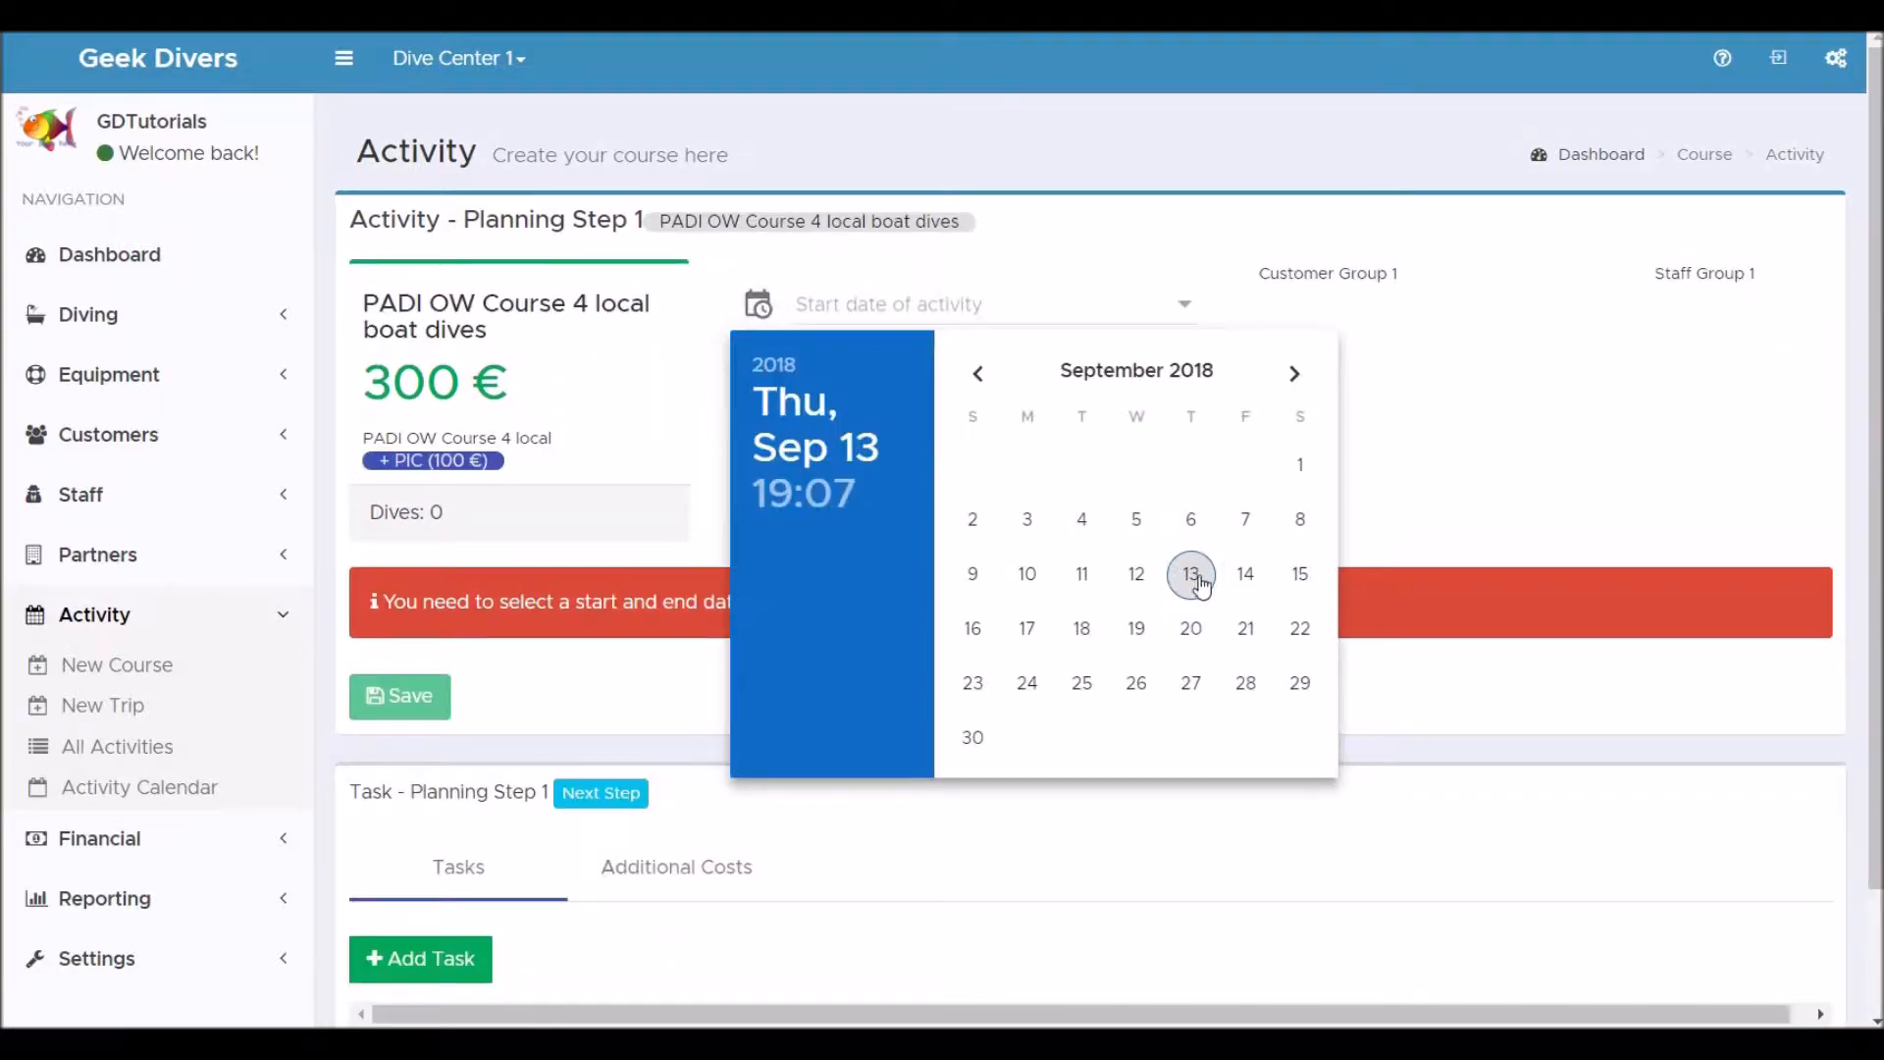
click(1199, 581)
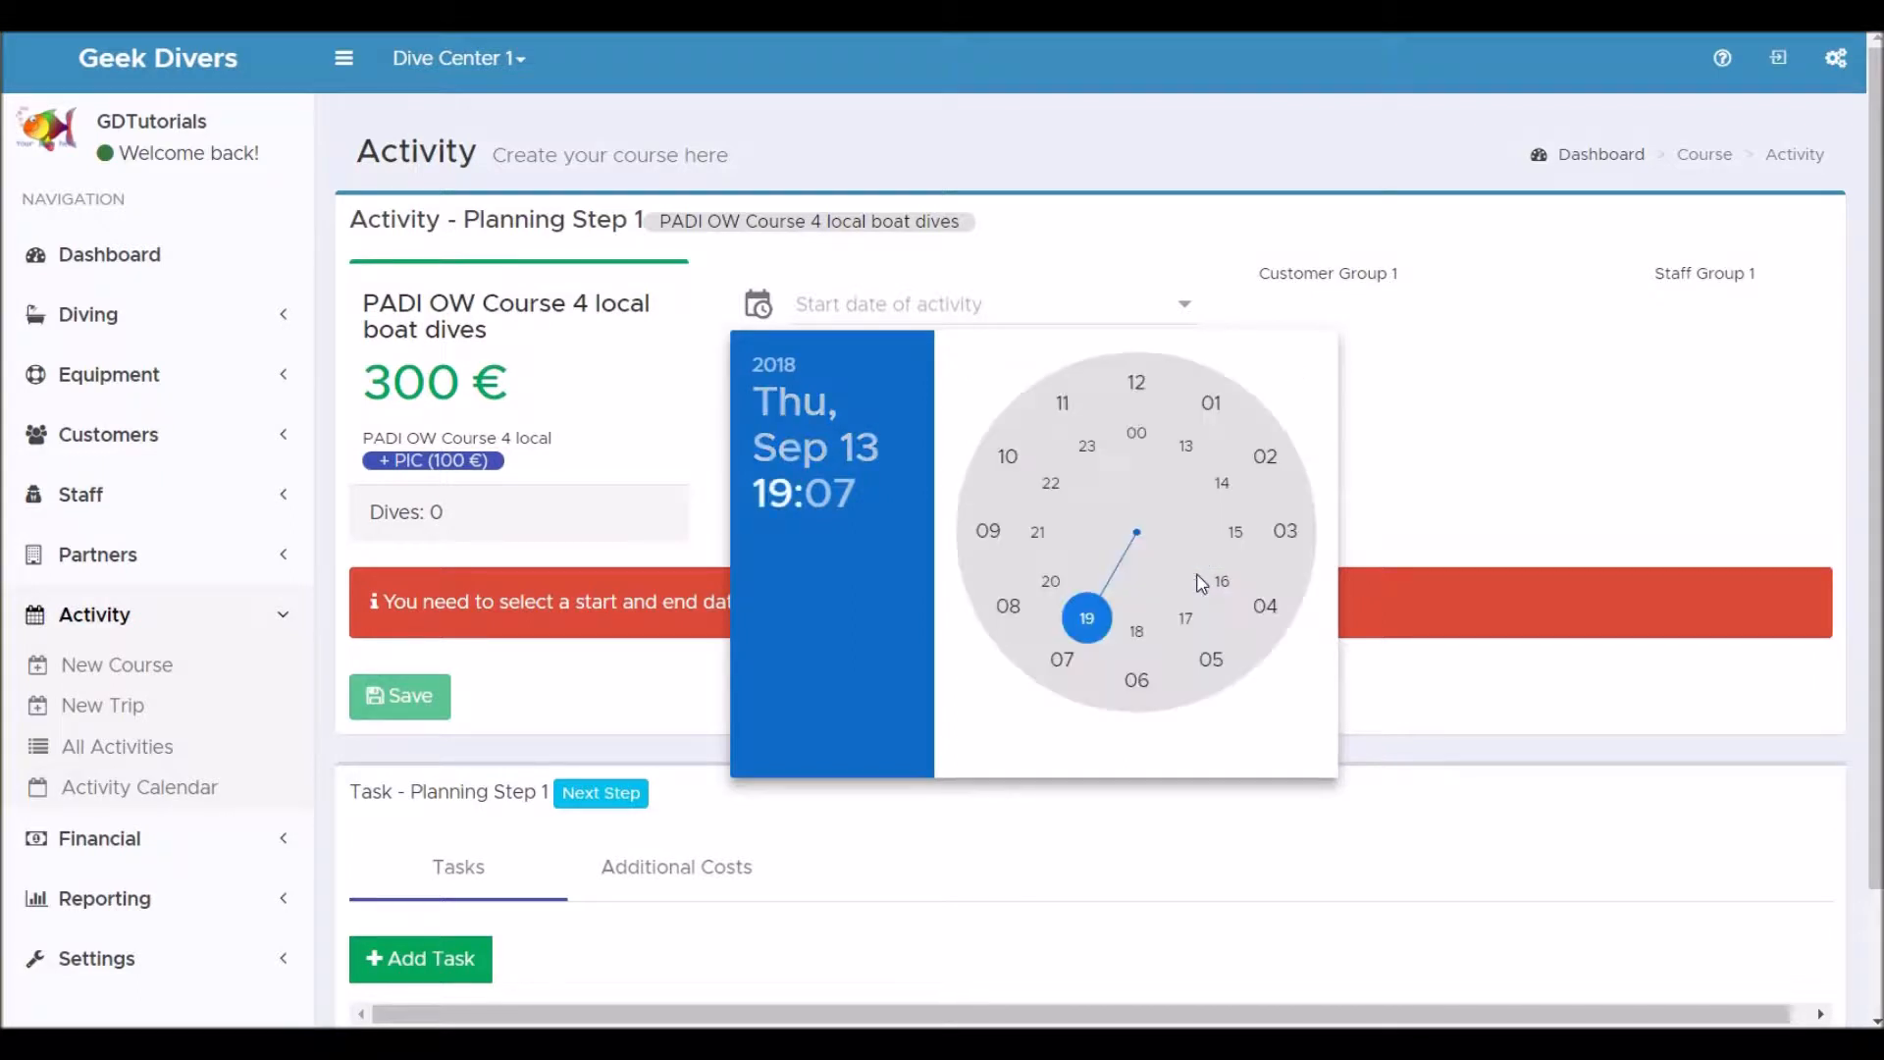
click(1008, 605)
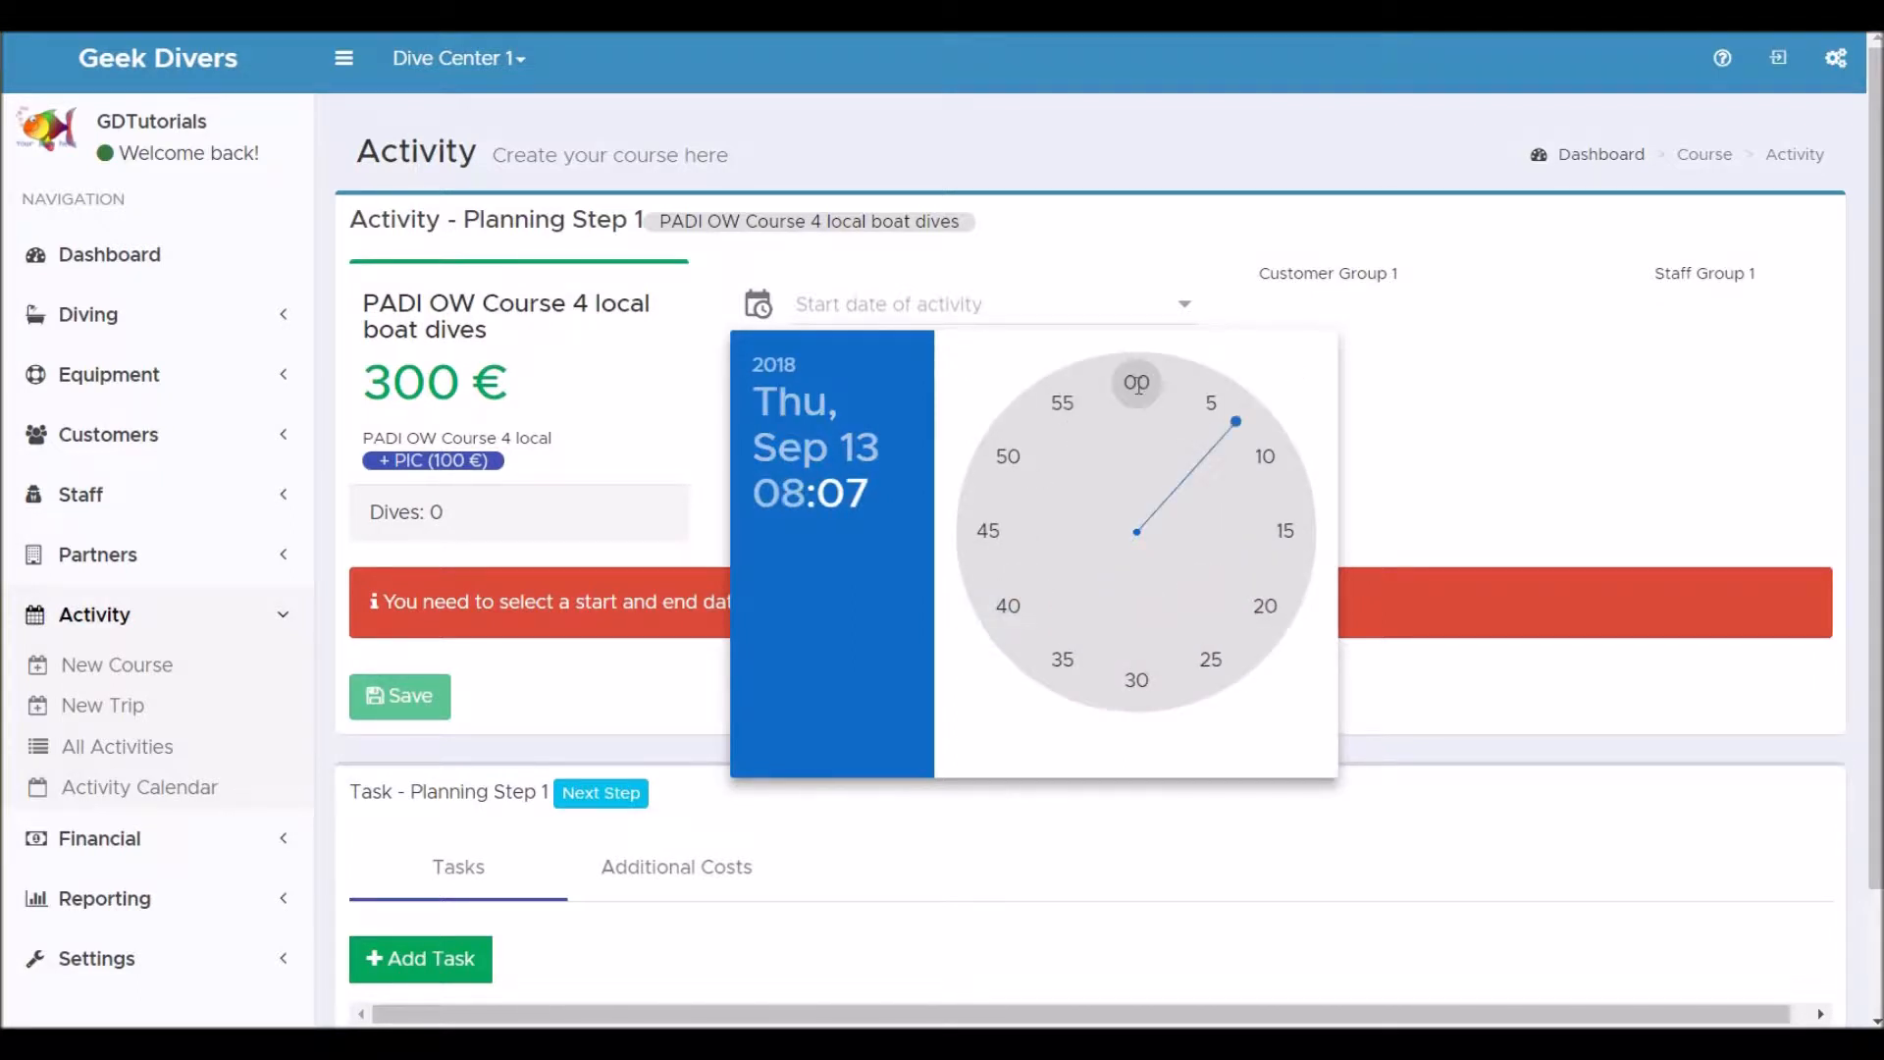
click(1136, 383)
Set the course end date to 16.09.2018 22:00.
click(762, 382)
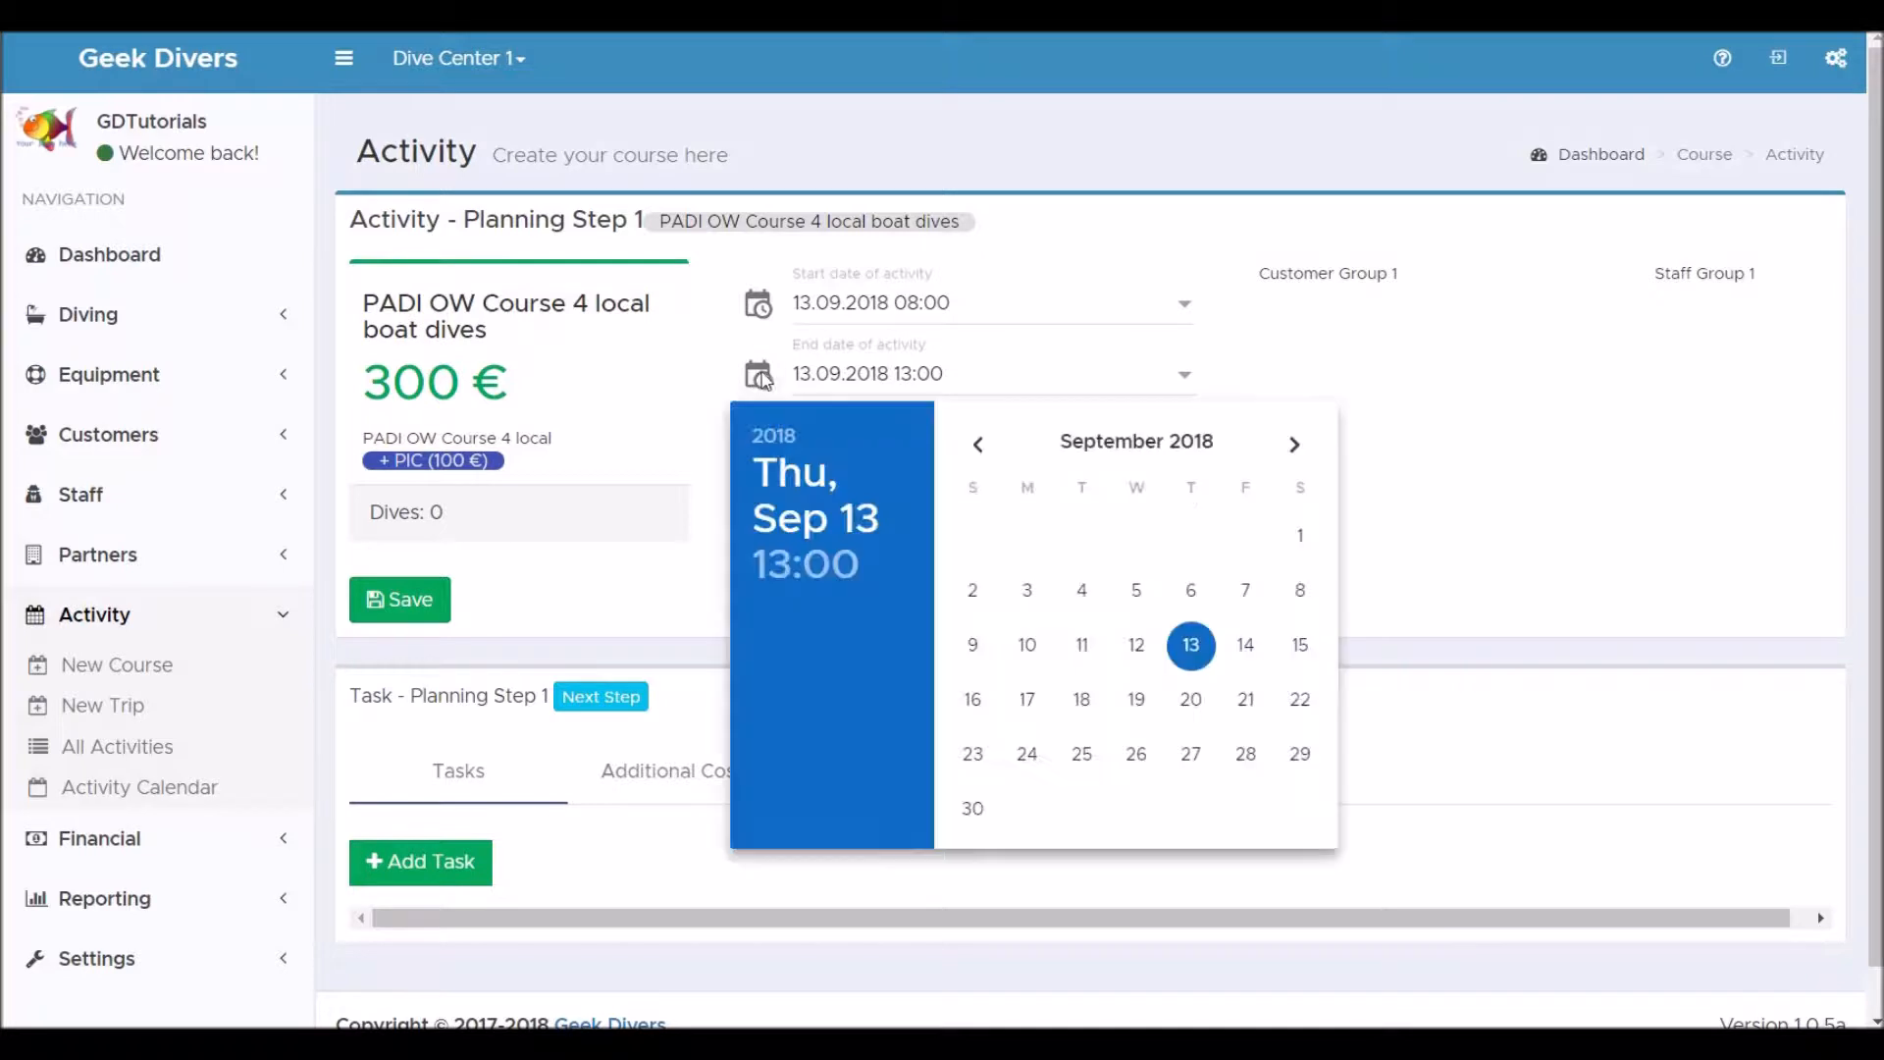
click(983, 704)
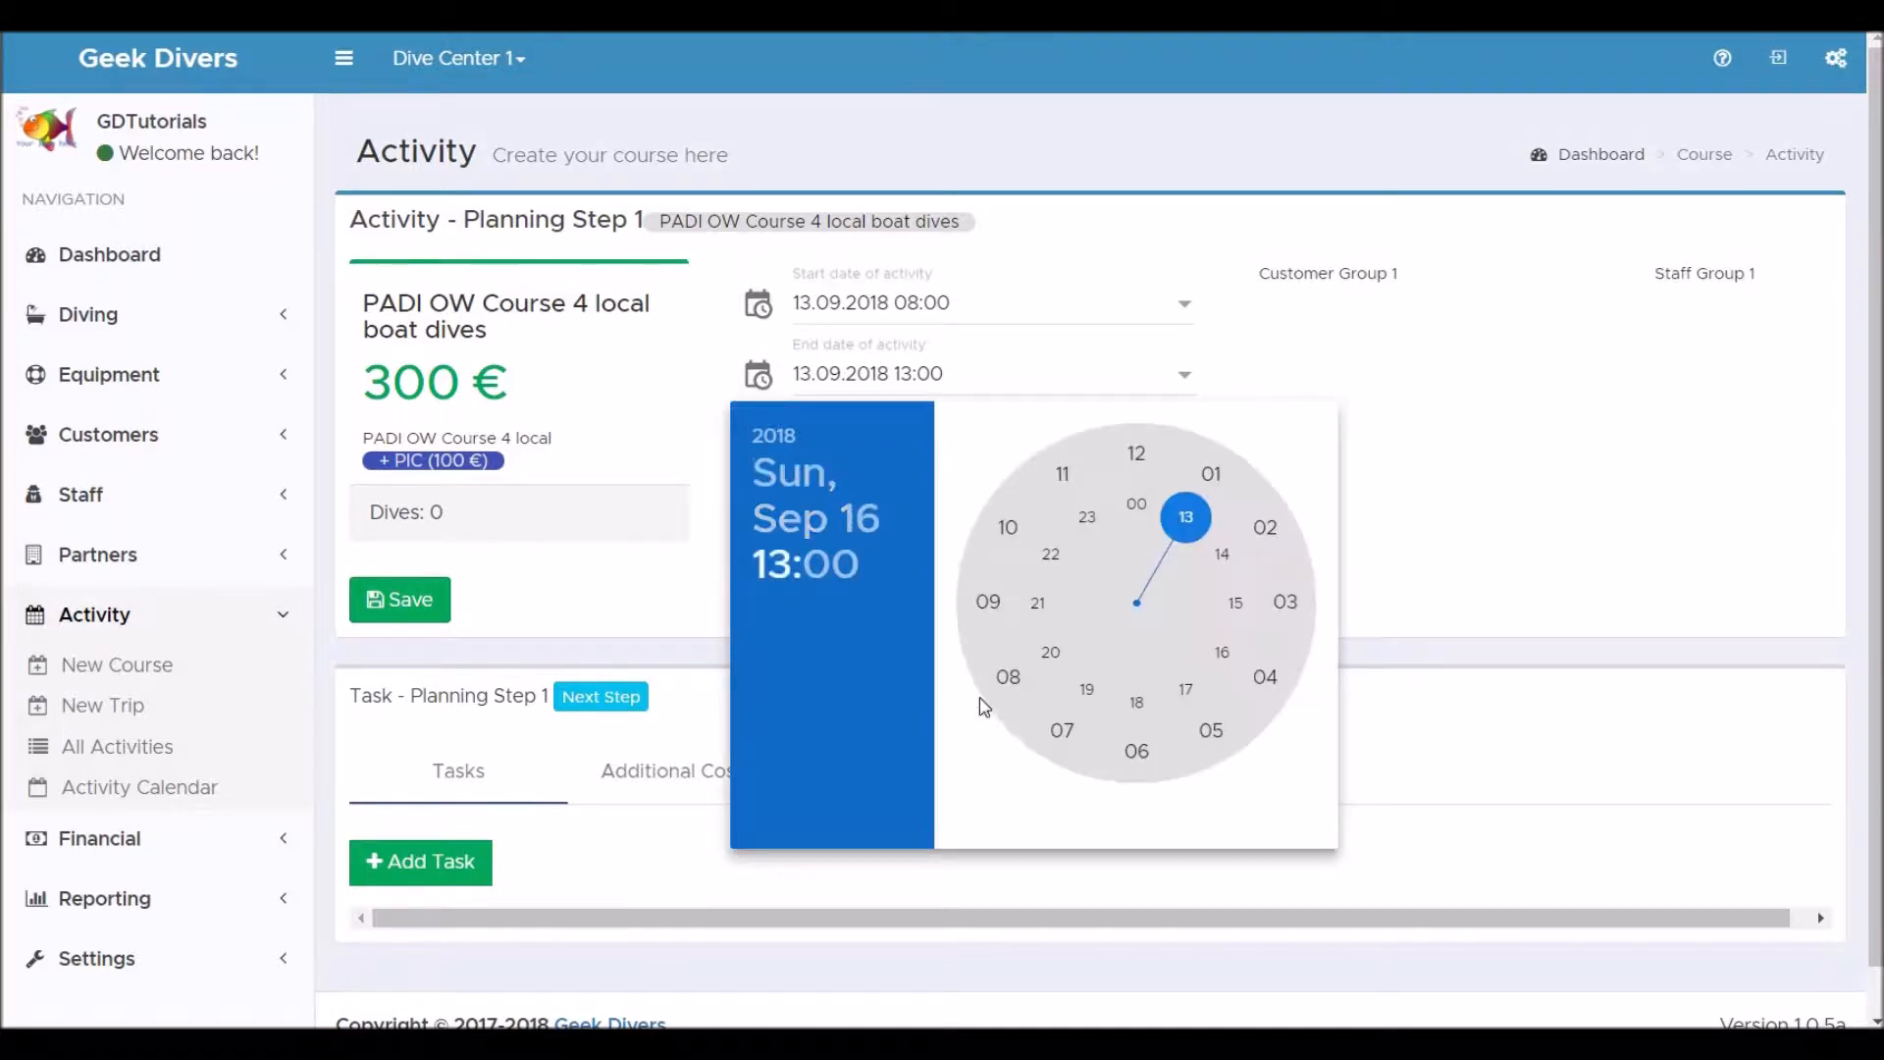
click(1056, 562)
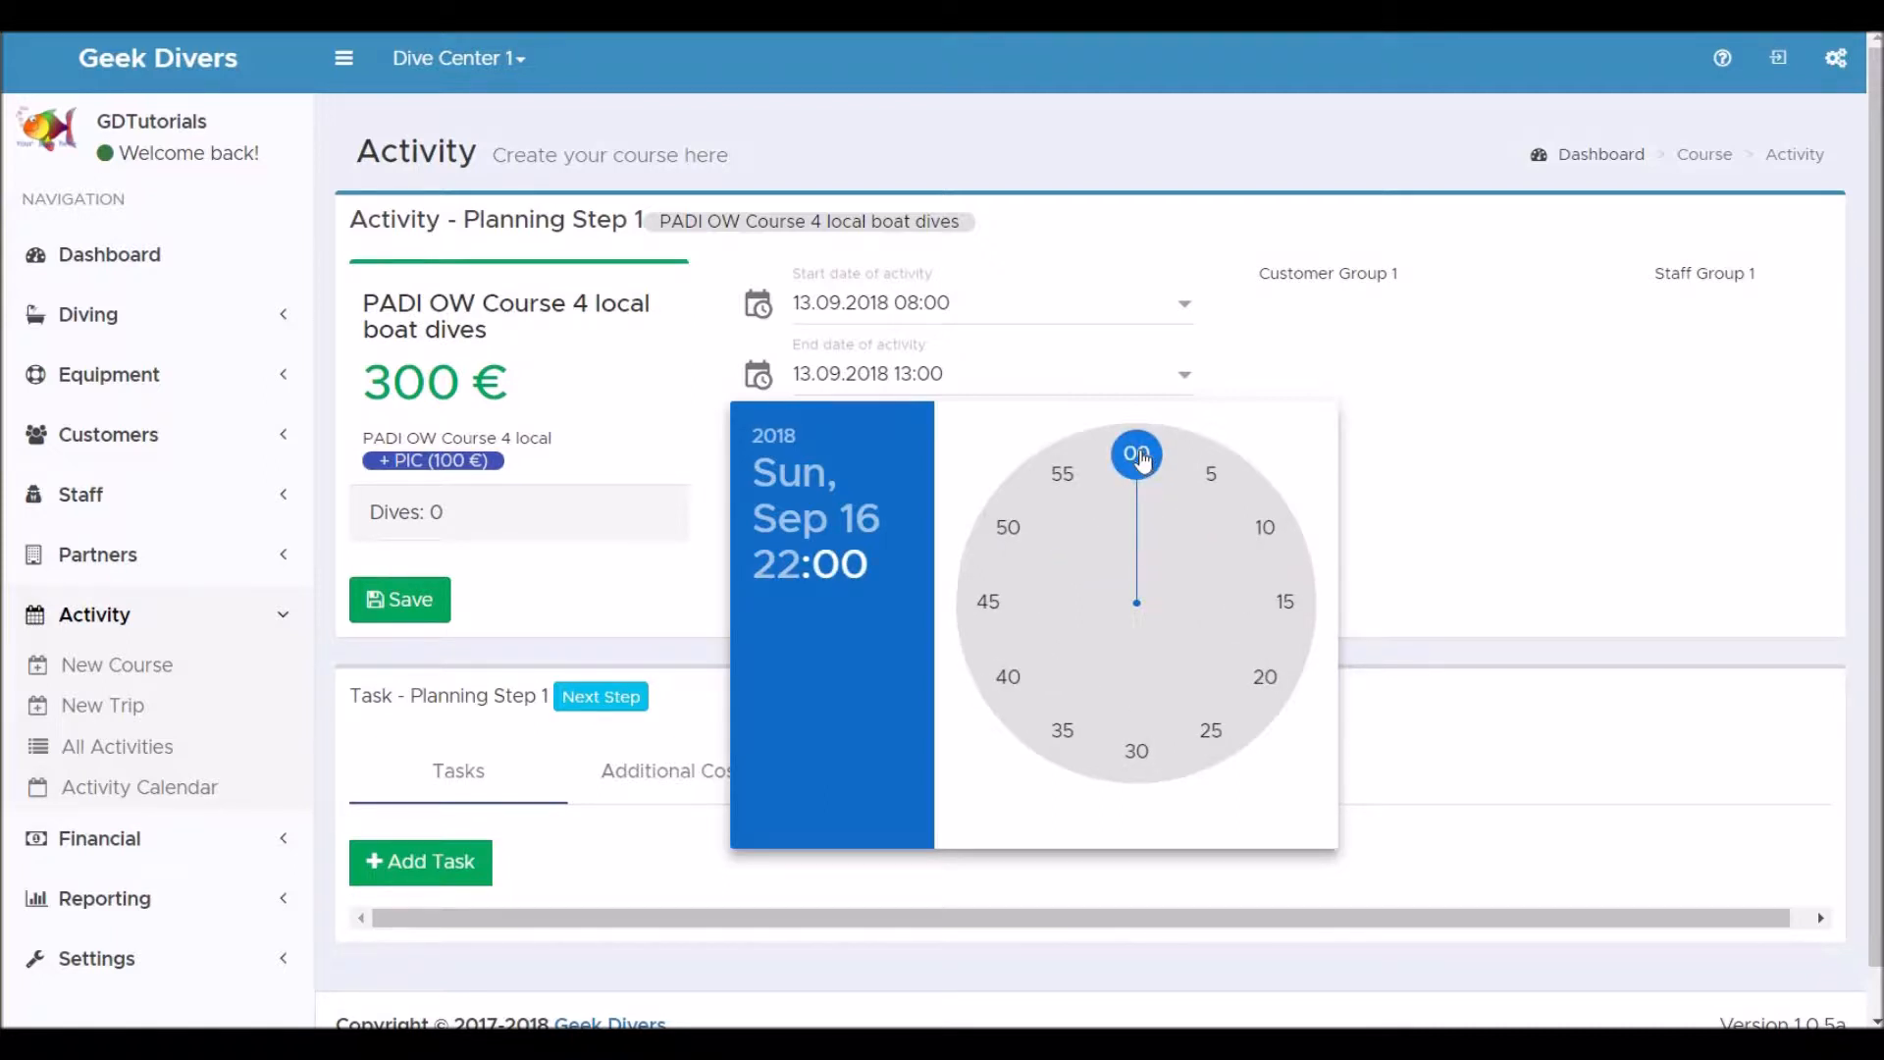
click(1138, 456)
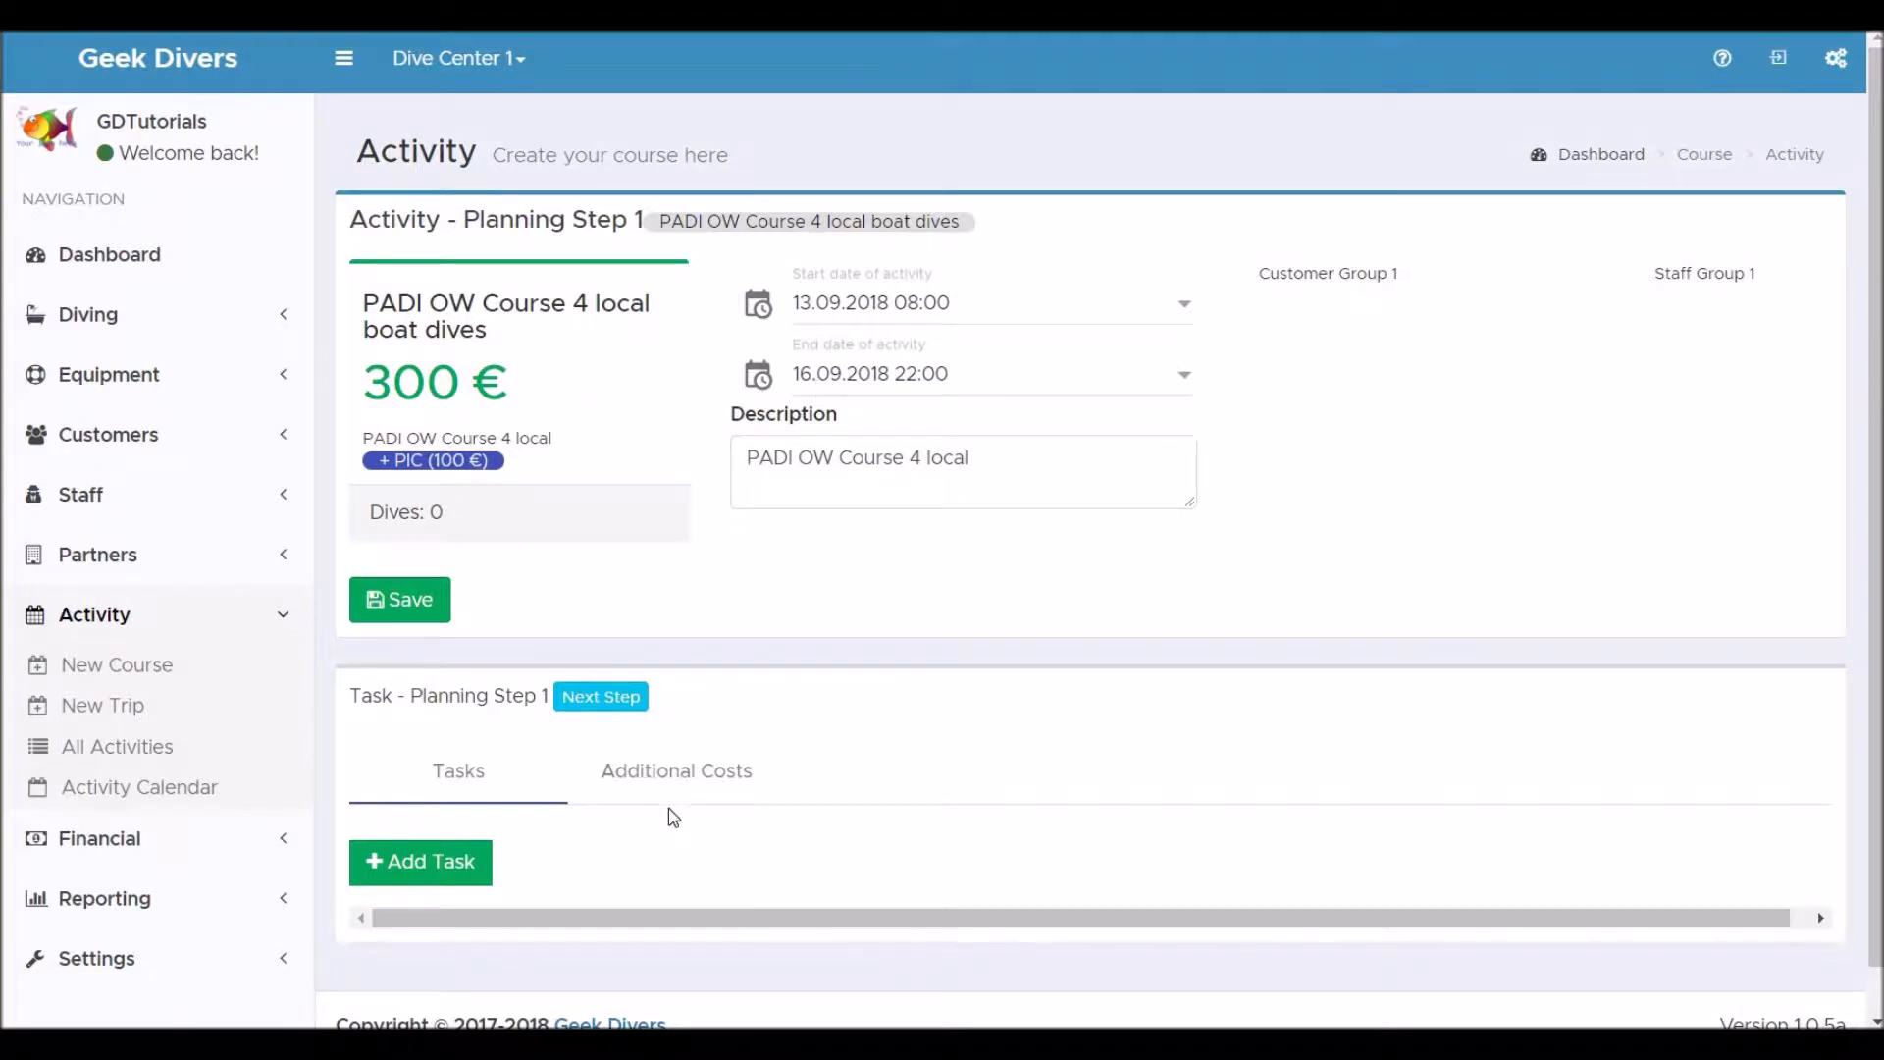
Proceed to the next planning step and assign the customer Jon Snow to the course.
click(626, 704)
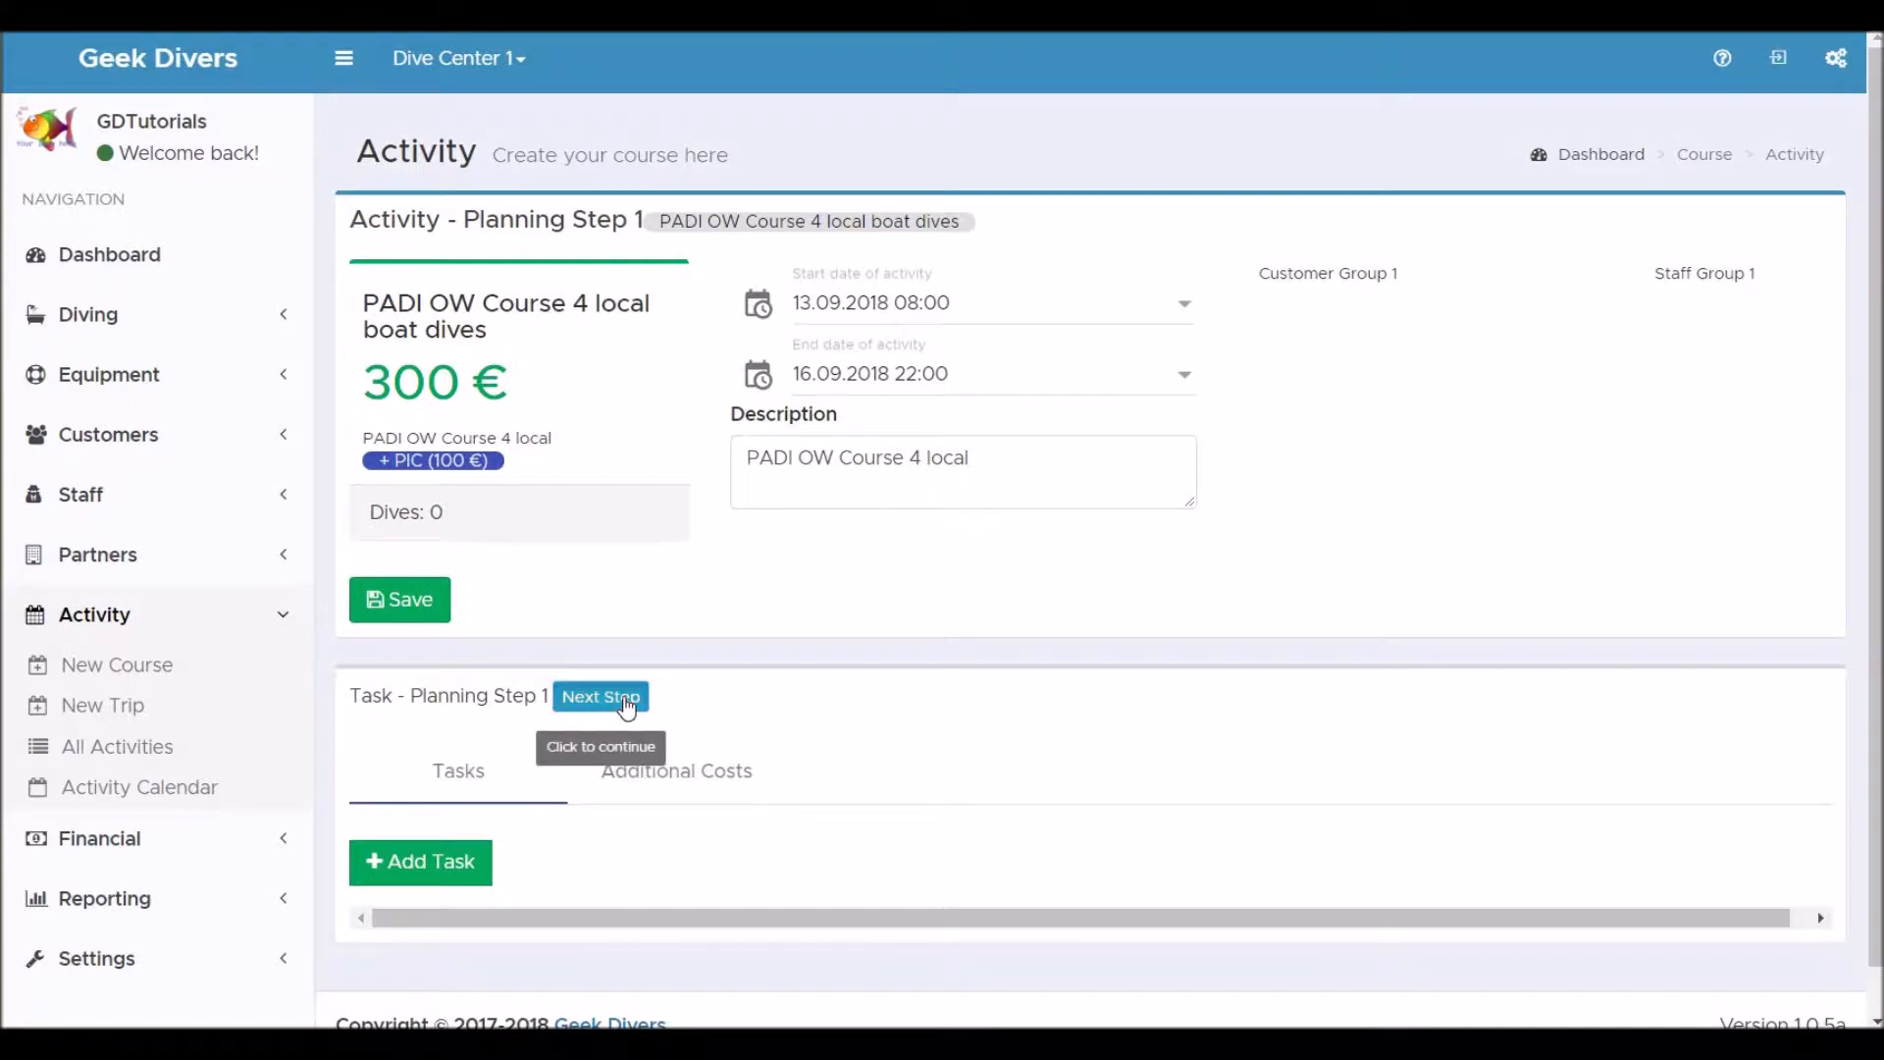
scroll(927, 767, down, 5)
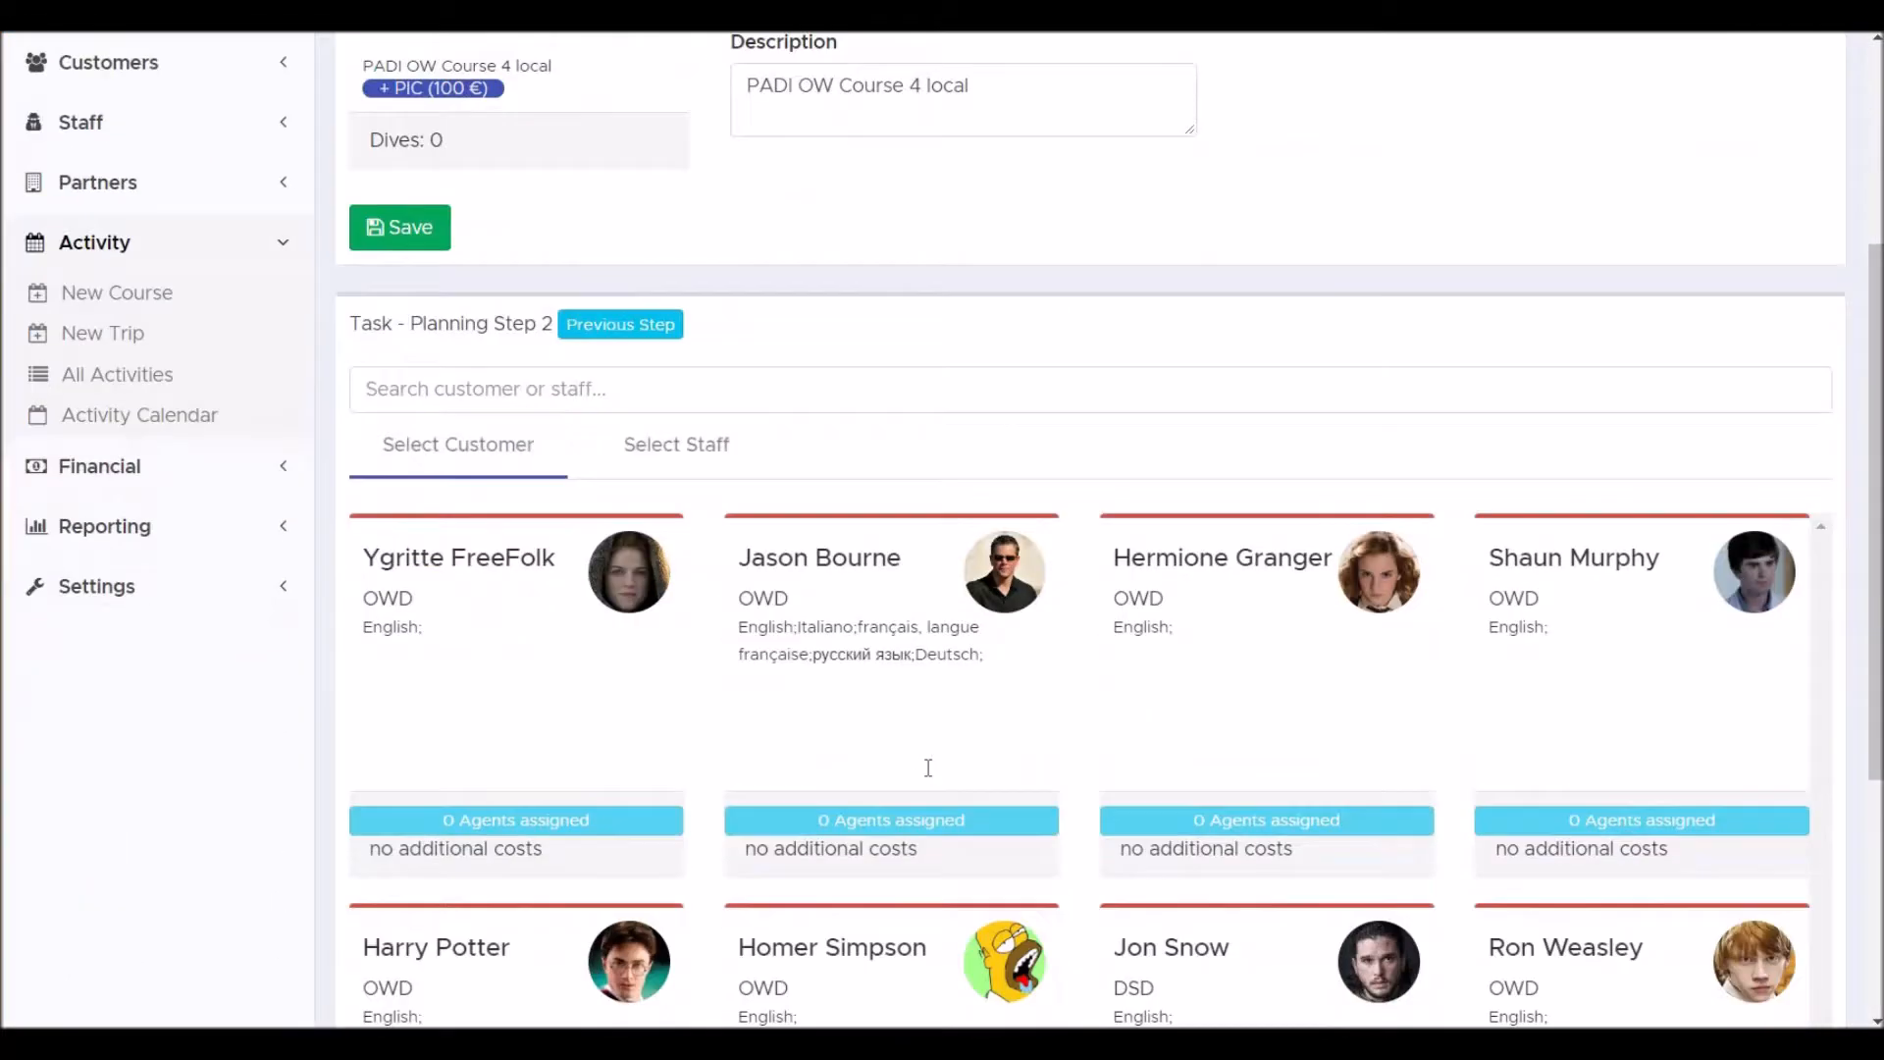
scroll(930, 777, down, 2)
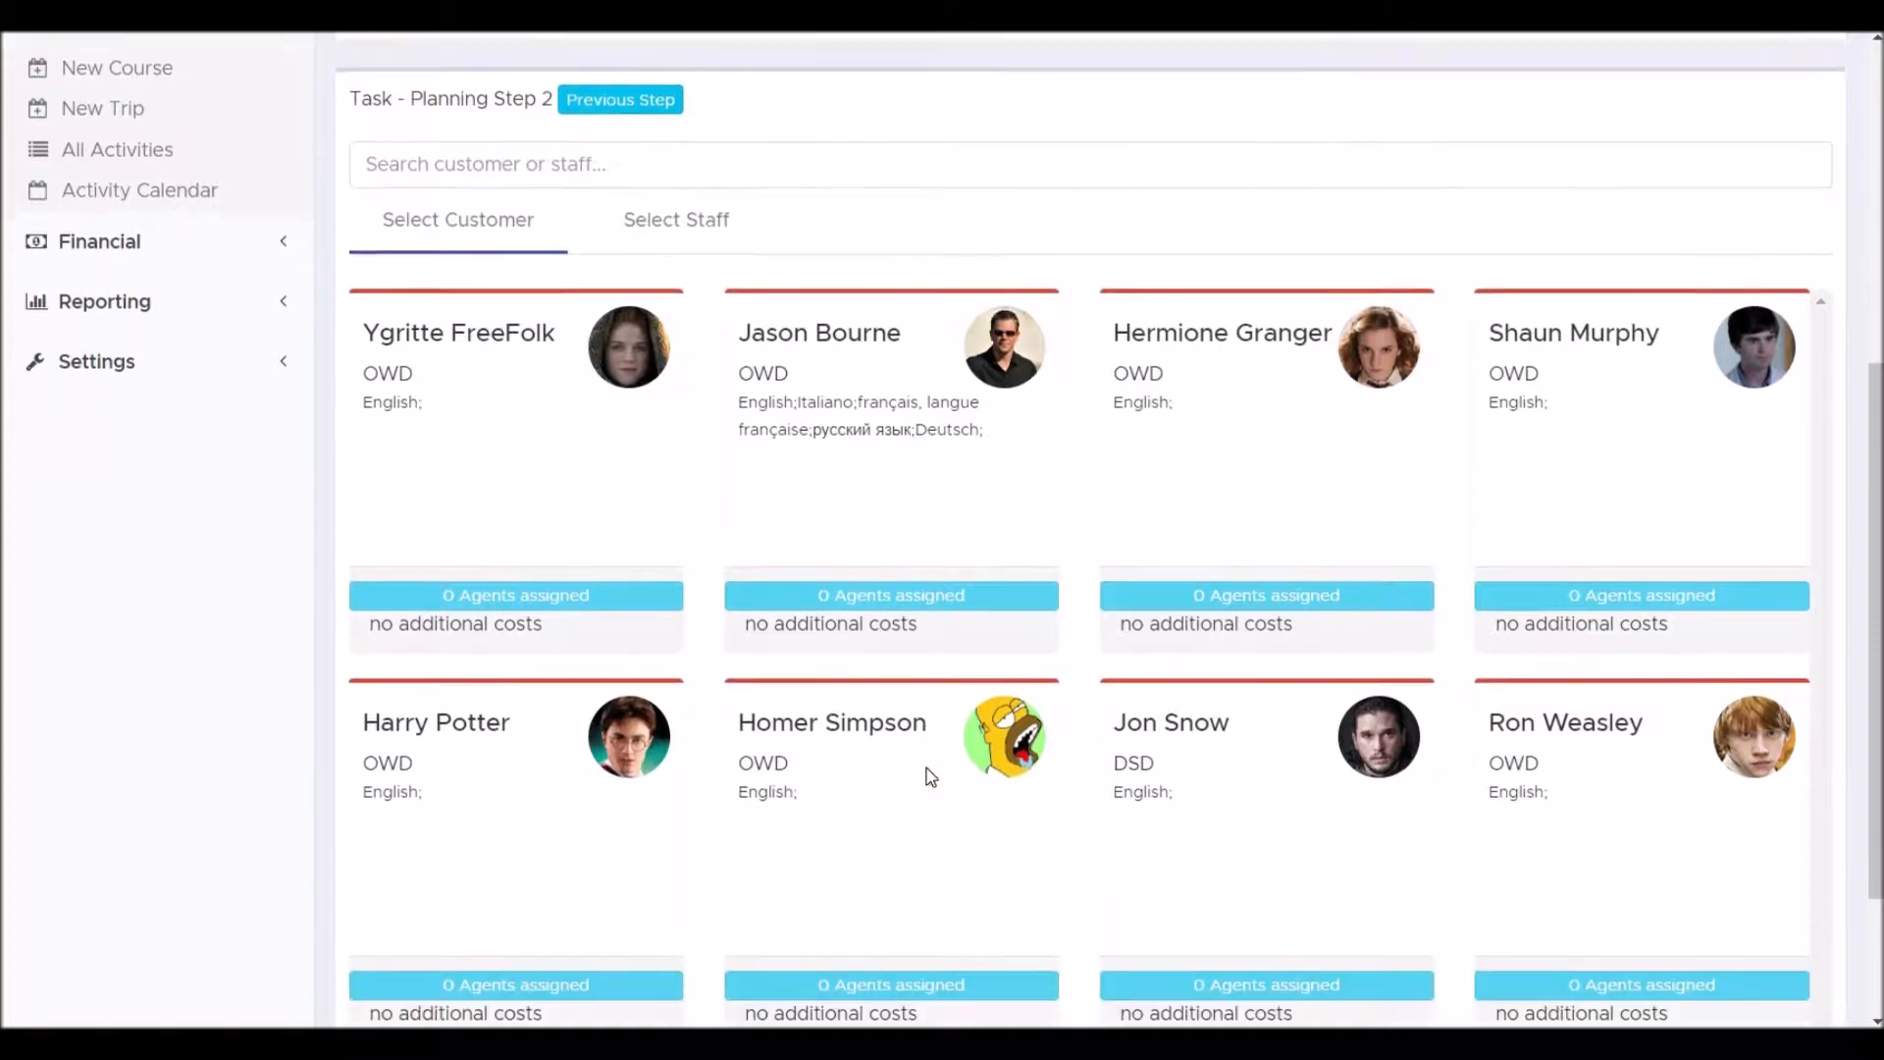
scroll(930, 777, down, 2)
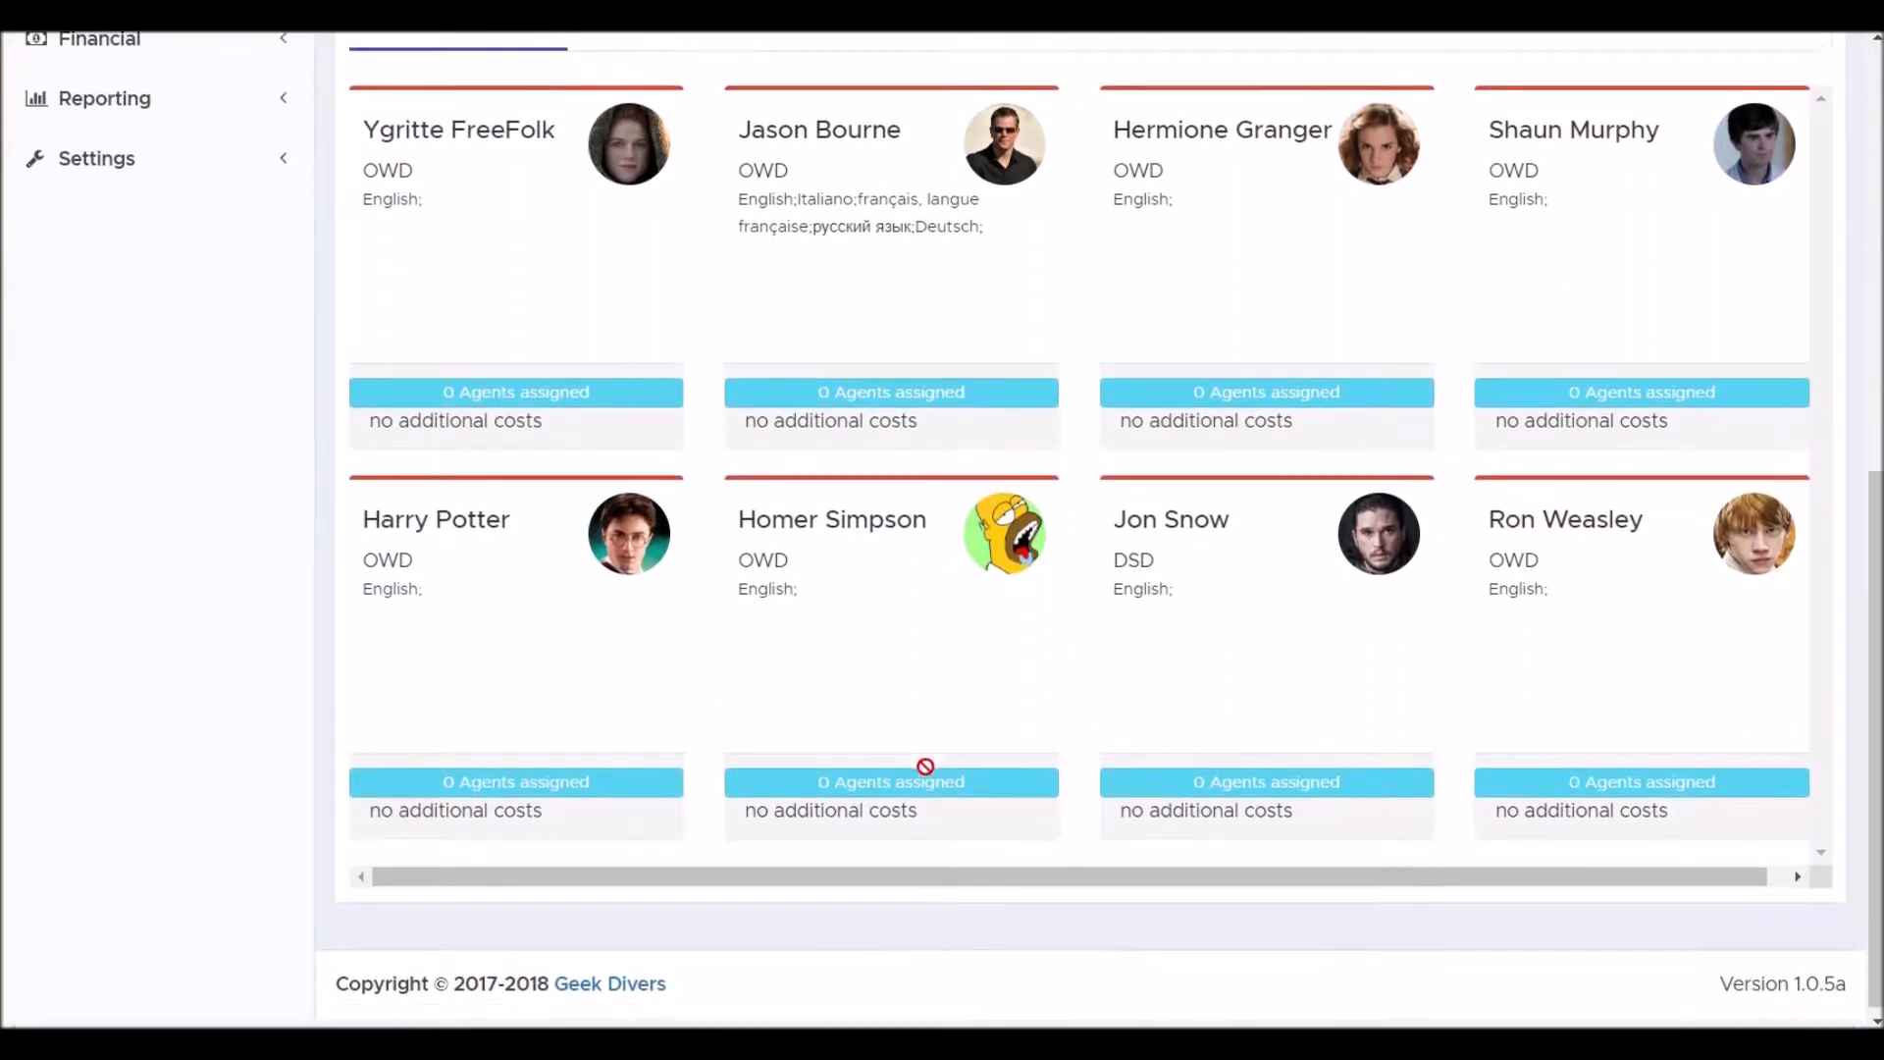
scroll(927, 771, up, 1)
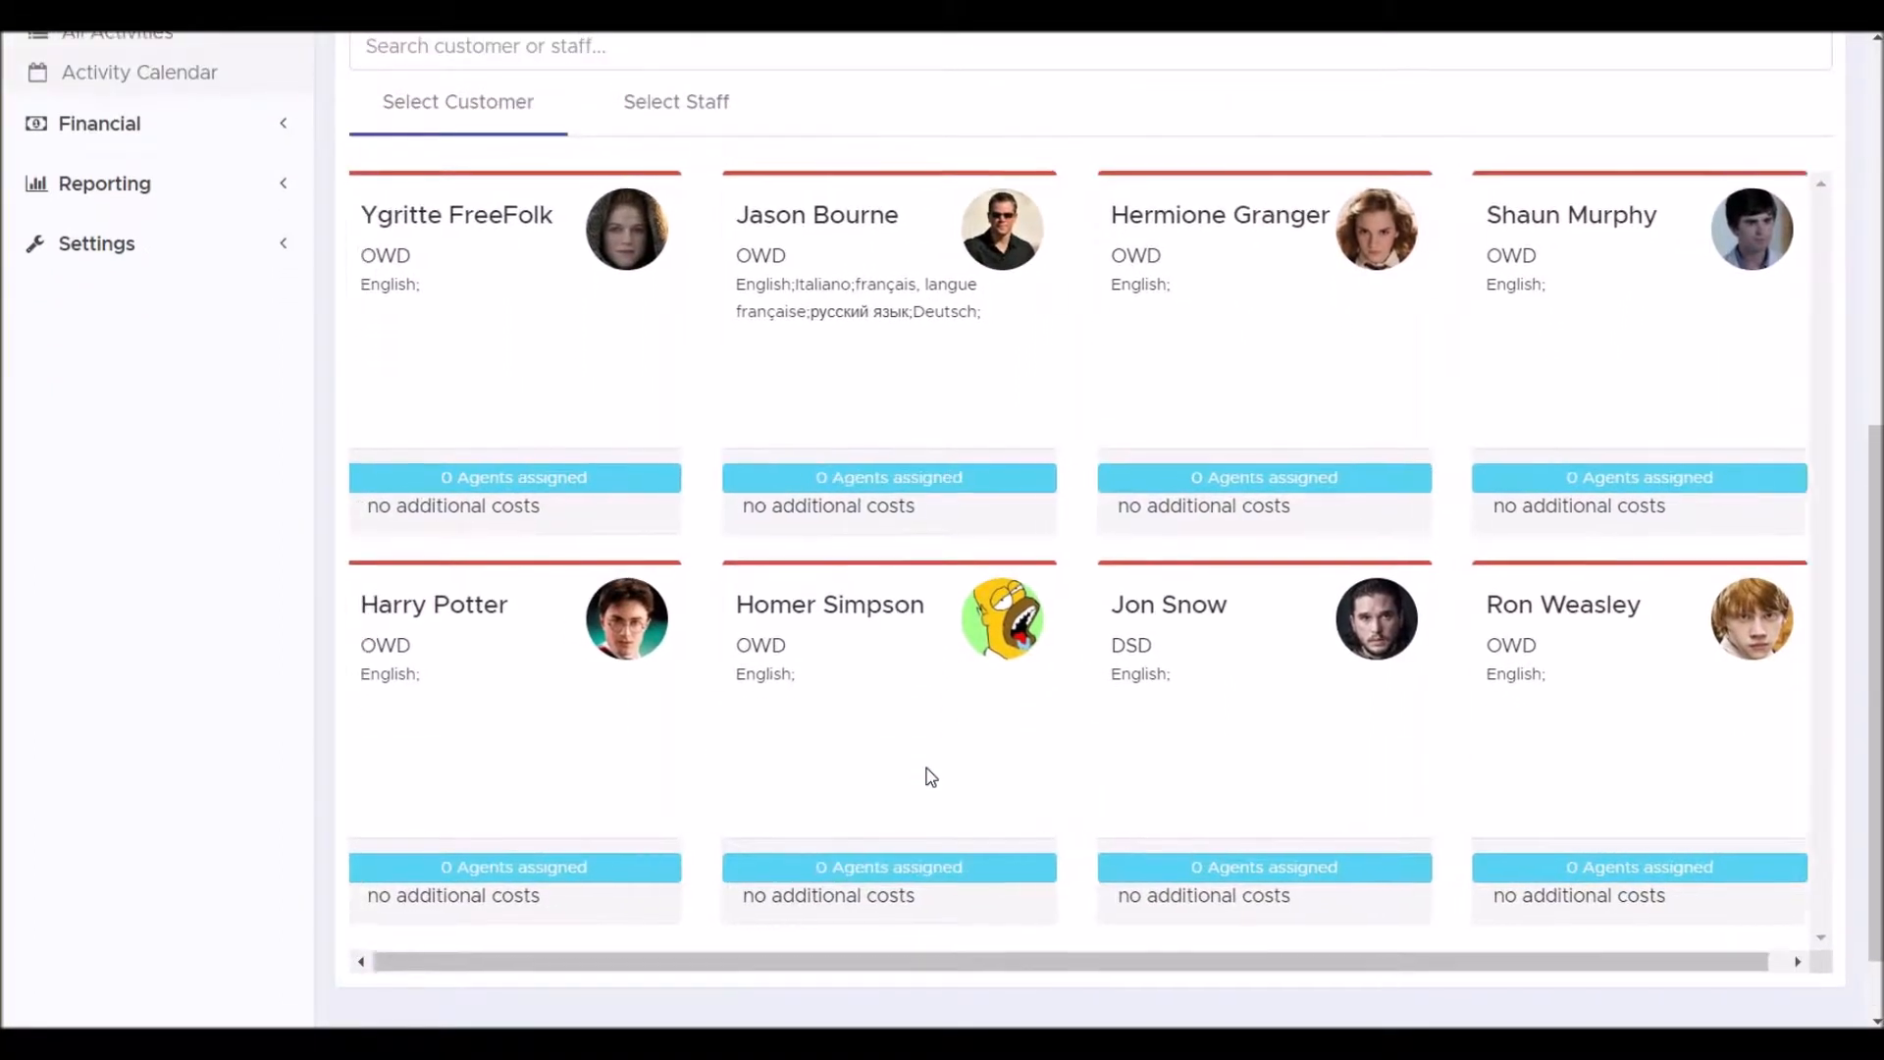
scroll(931, 777, up, 4)
scroll(930, 777, down, 3)
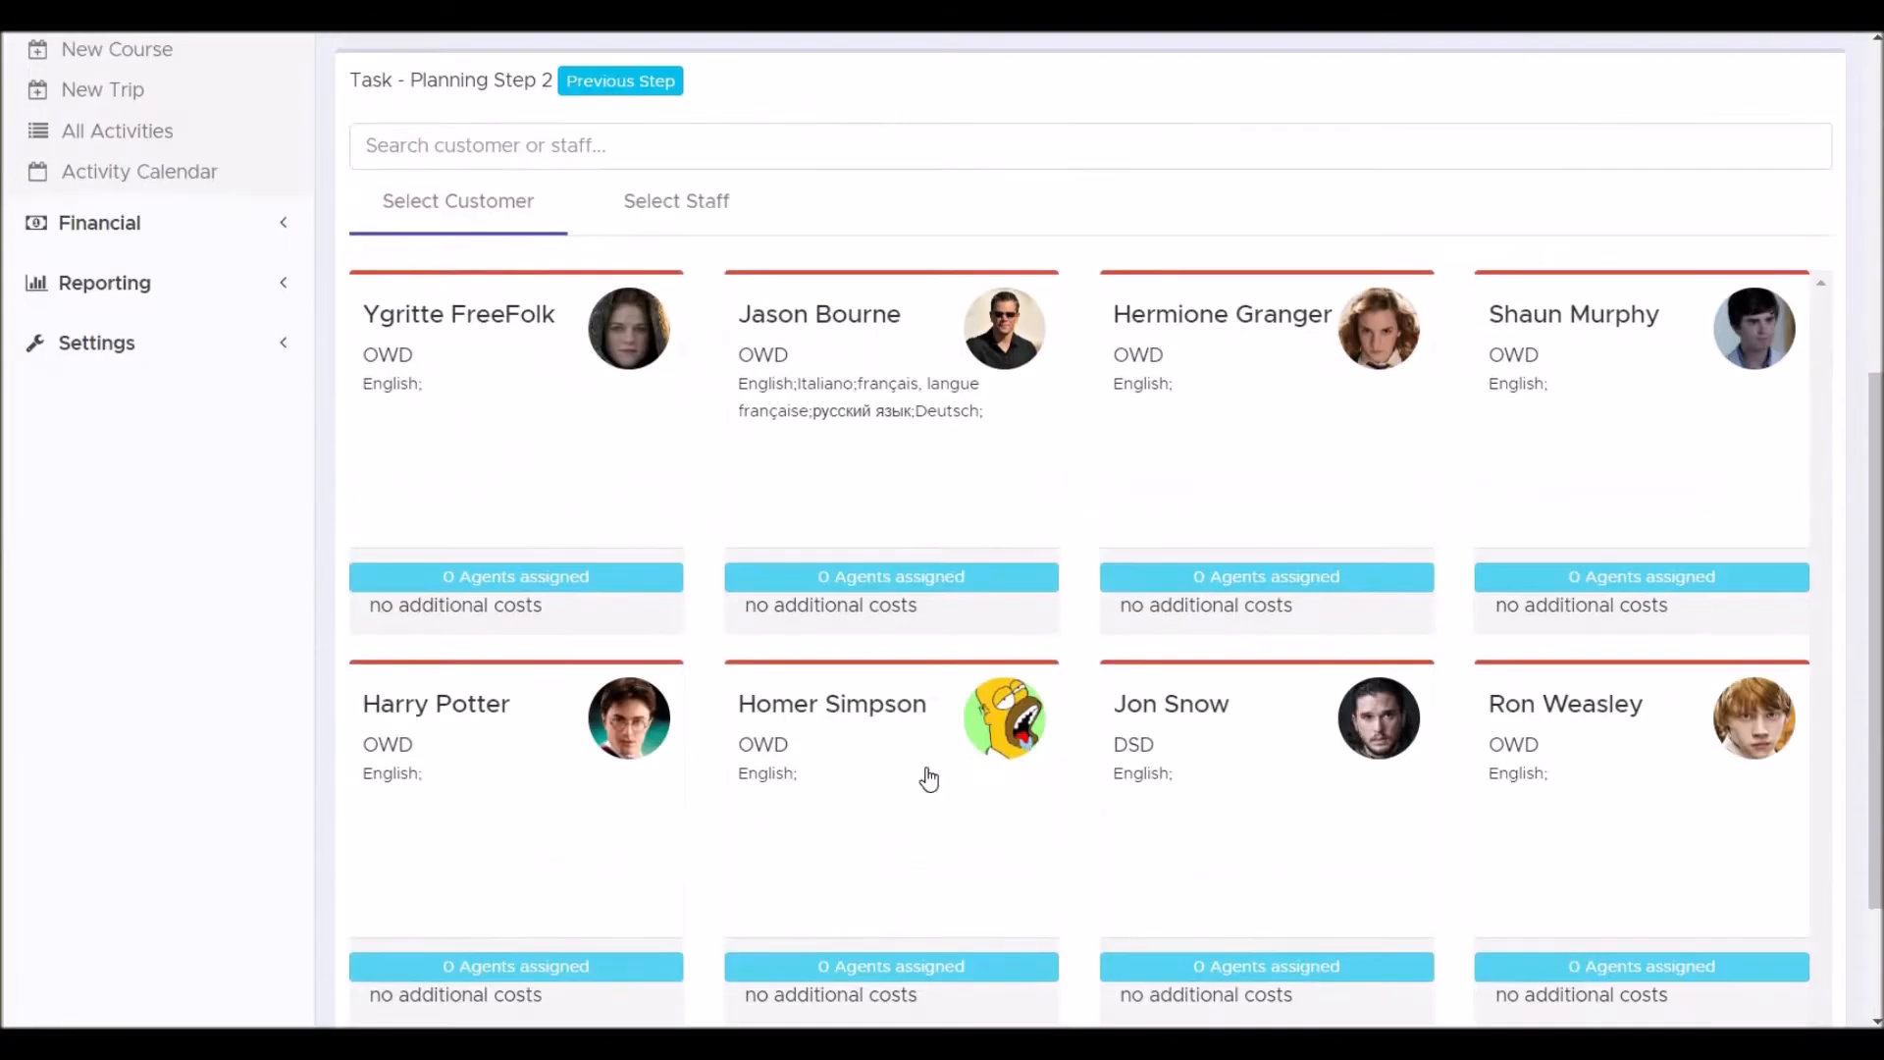
click(1180, 704)
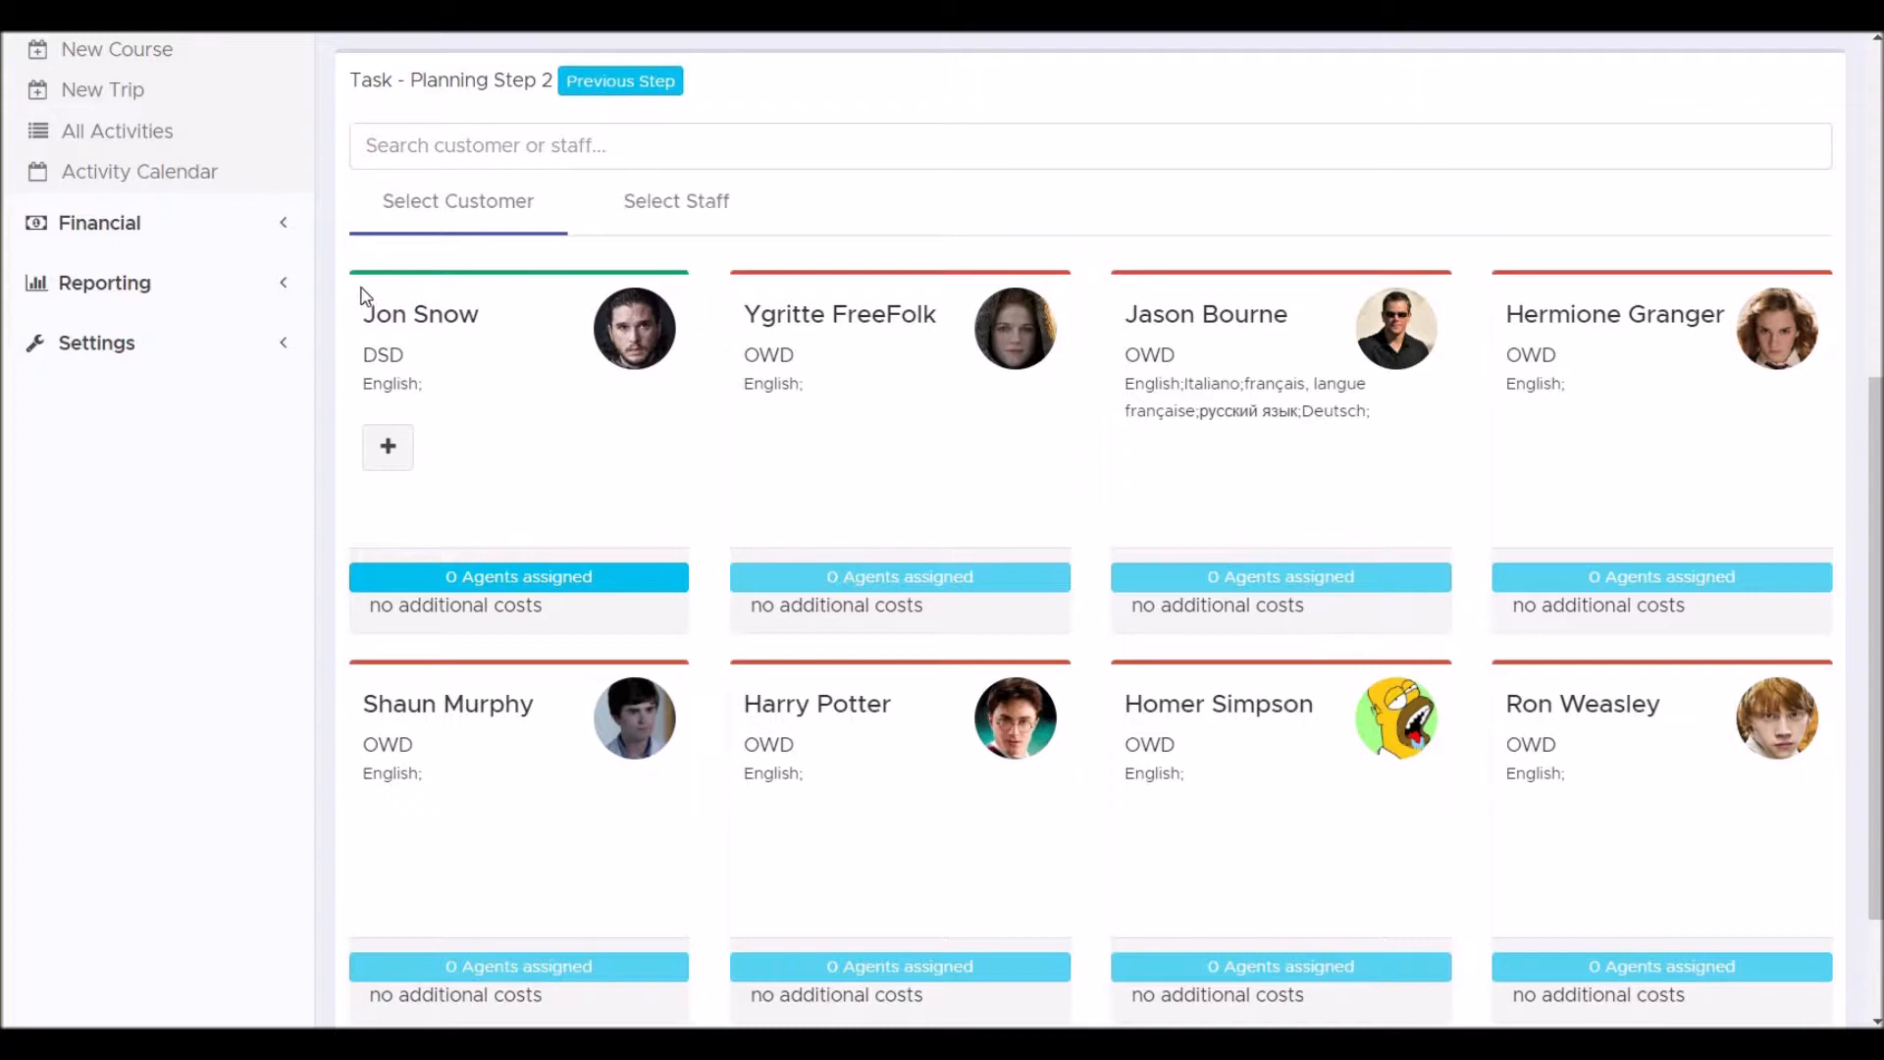
Switch to staff selection and assign Cercei Lannister to the course.
click(692, 209)
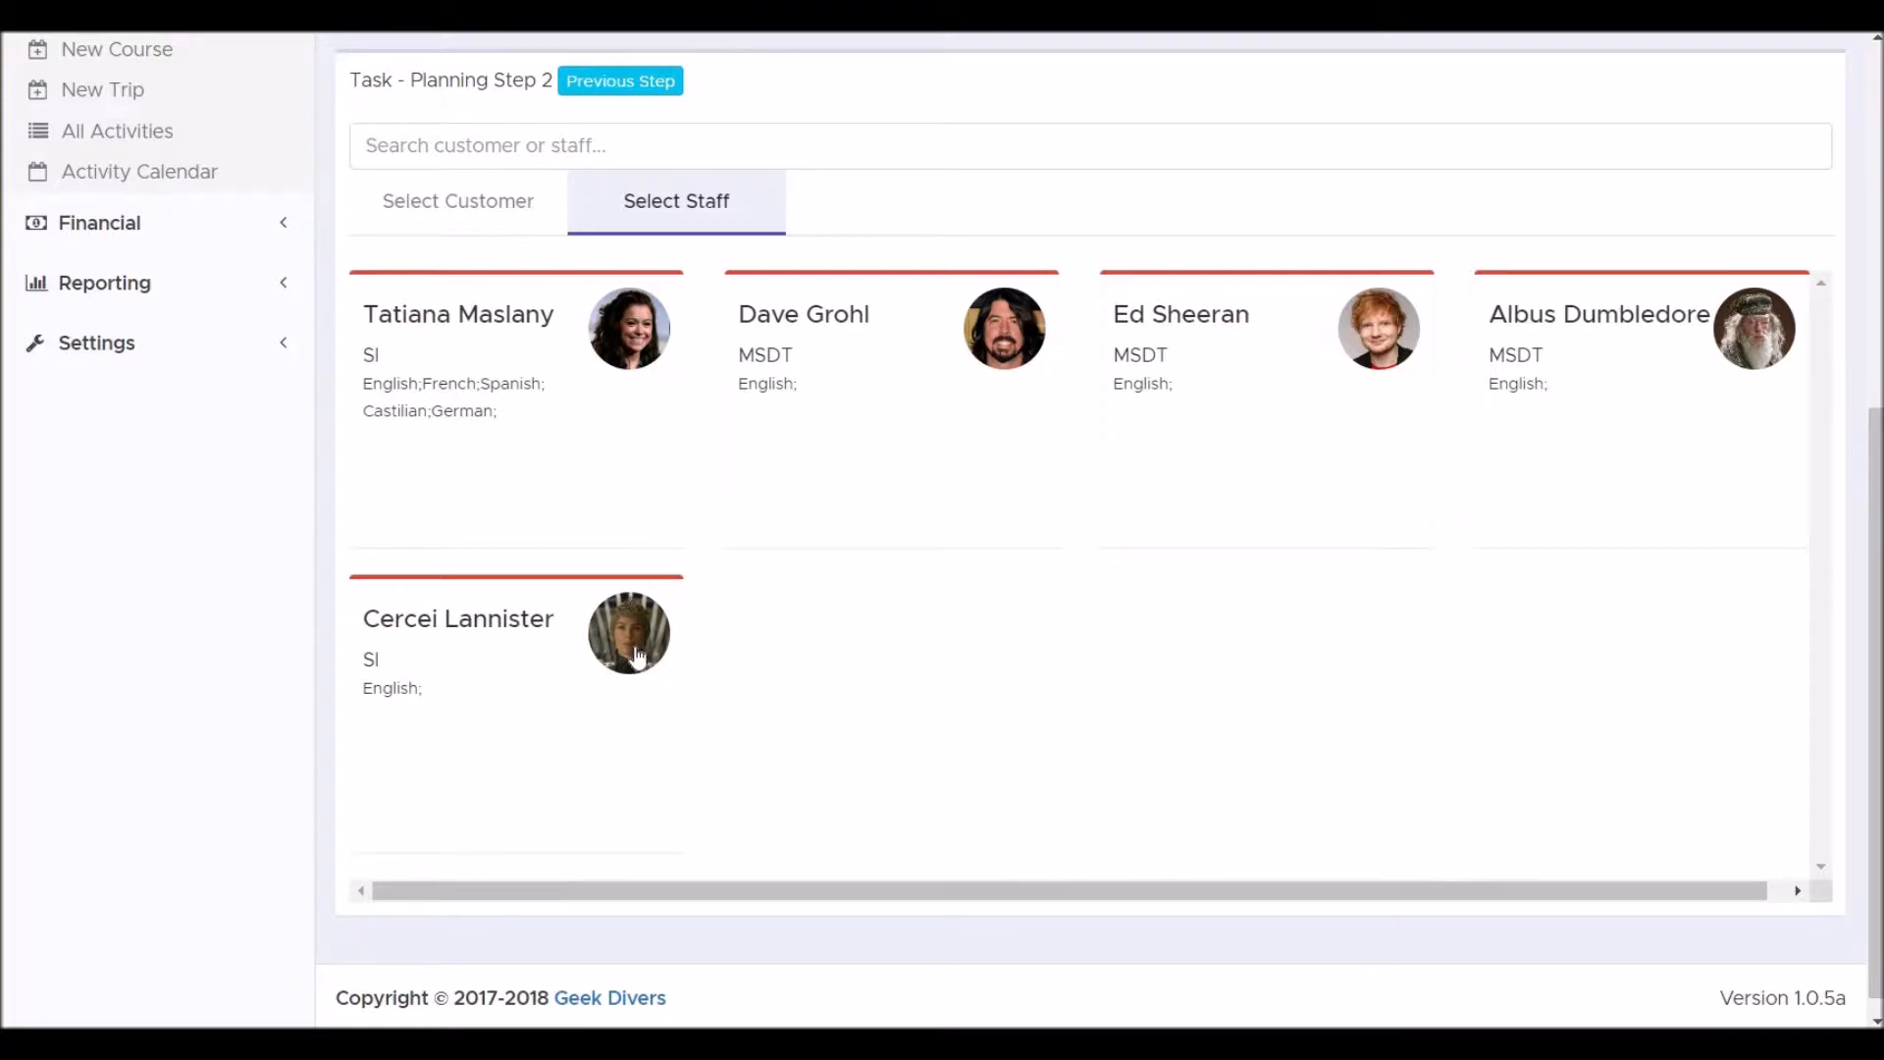
click(417, 624)
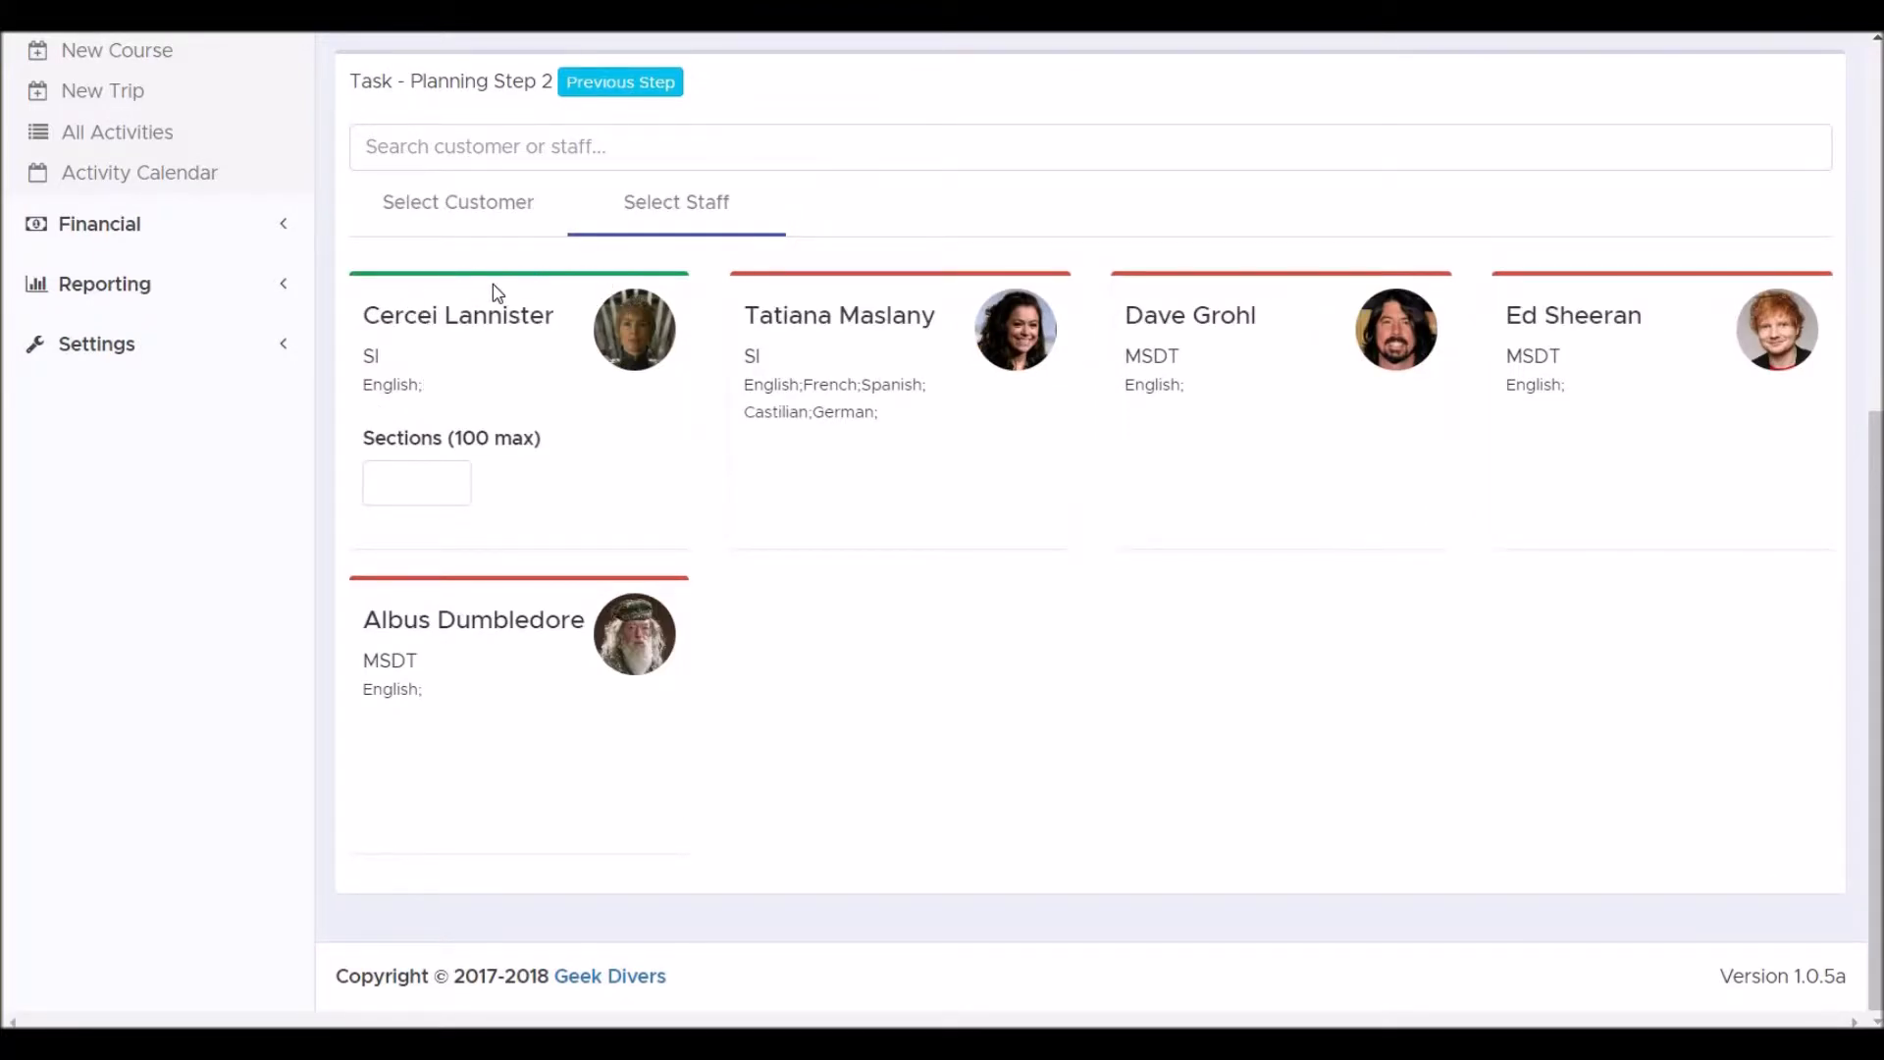
click(432, 471)
Save the course.
scroll(601, 475, up, 3)
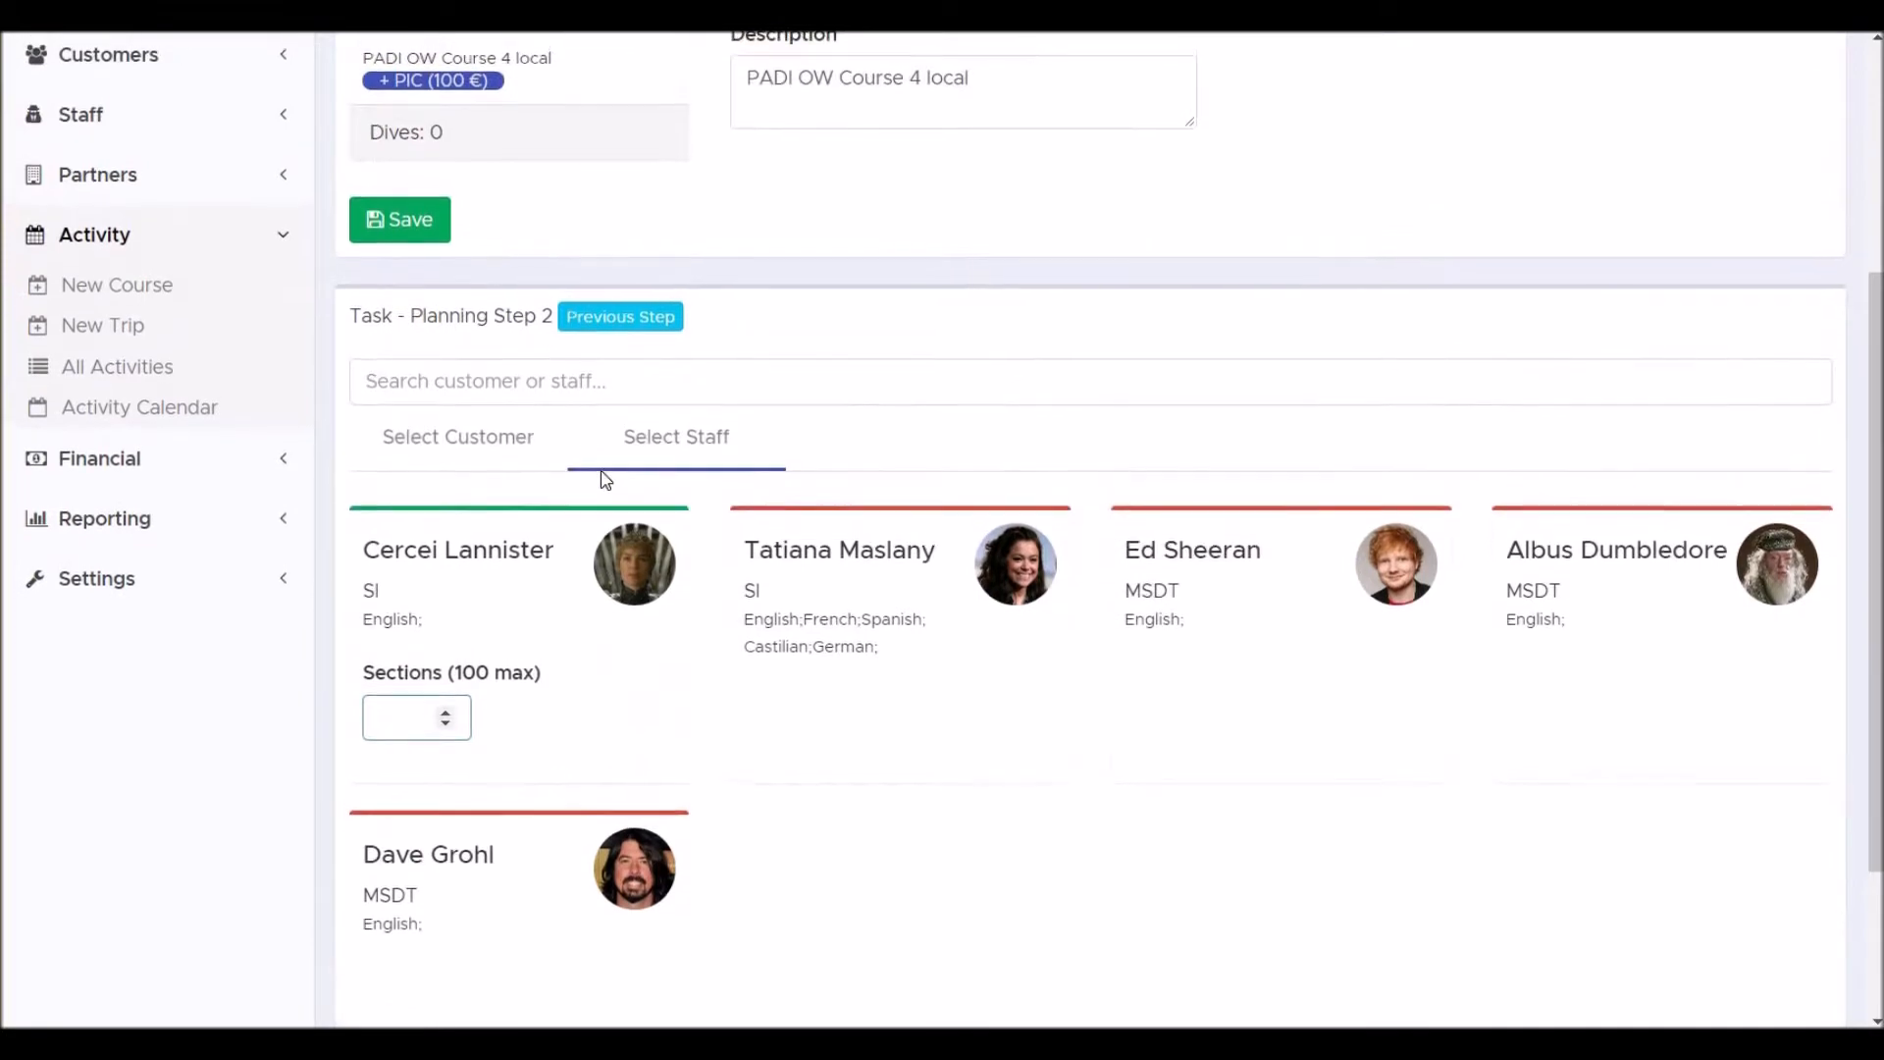
scroll(603, 476, up, 3)
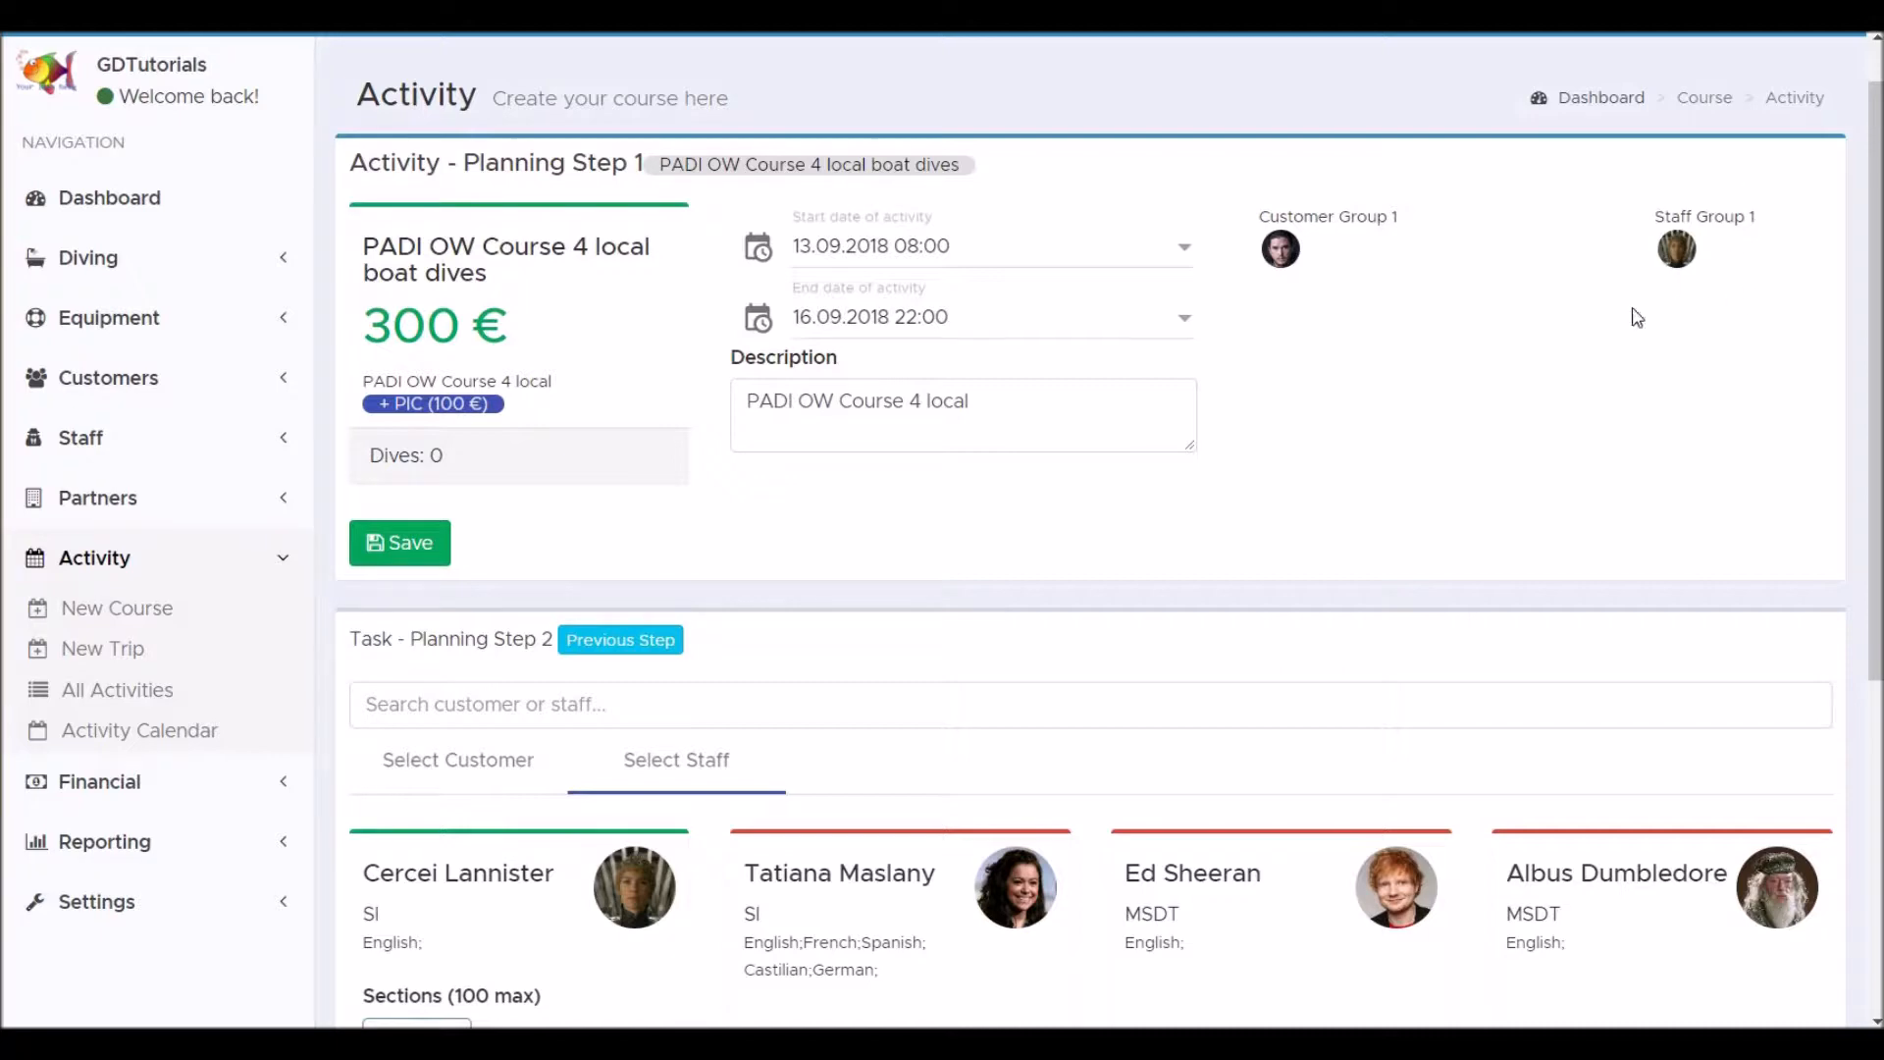
click(397, 546)
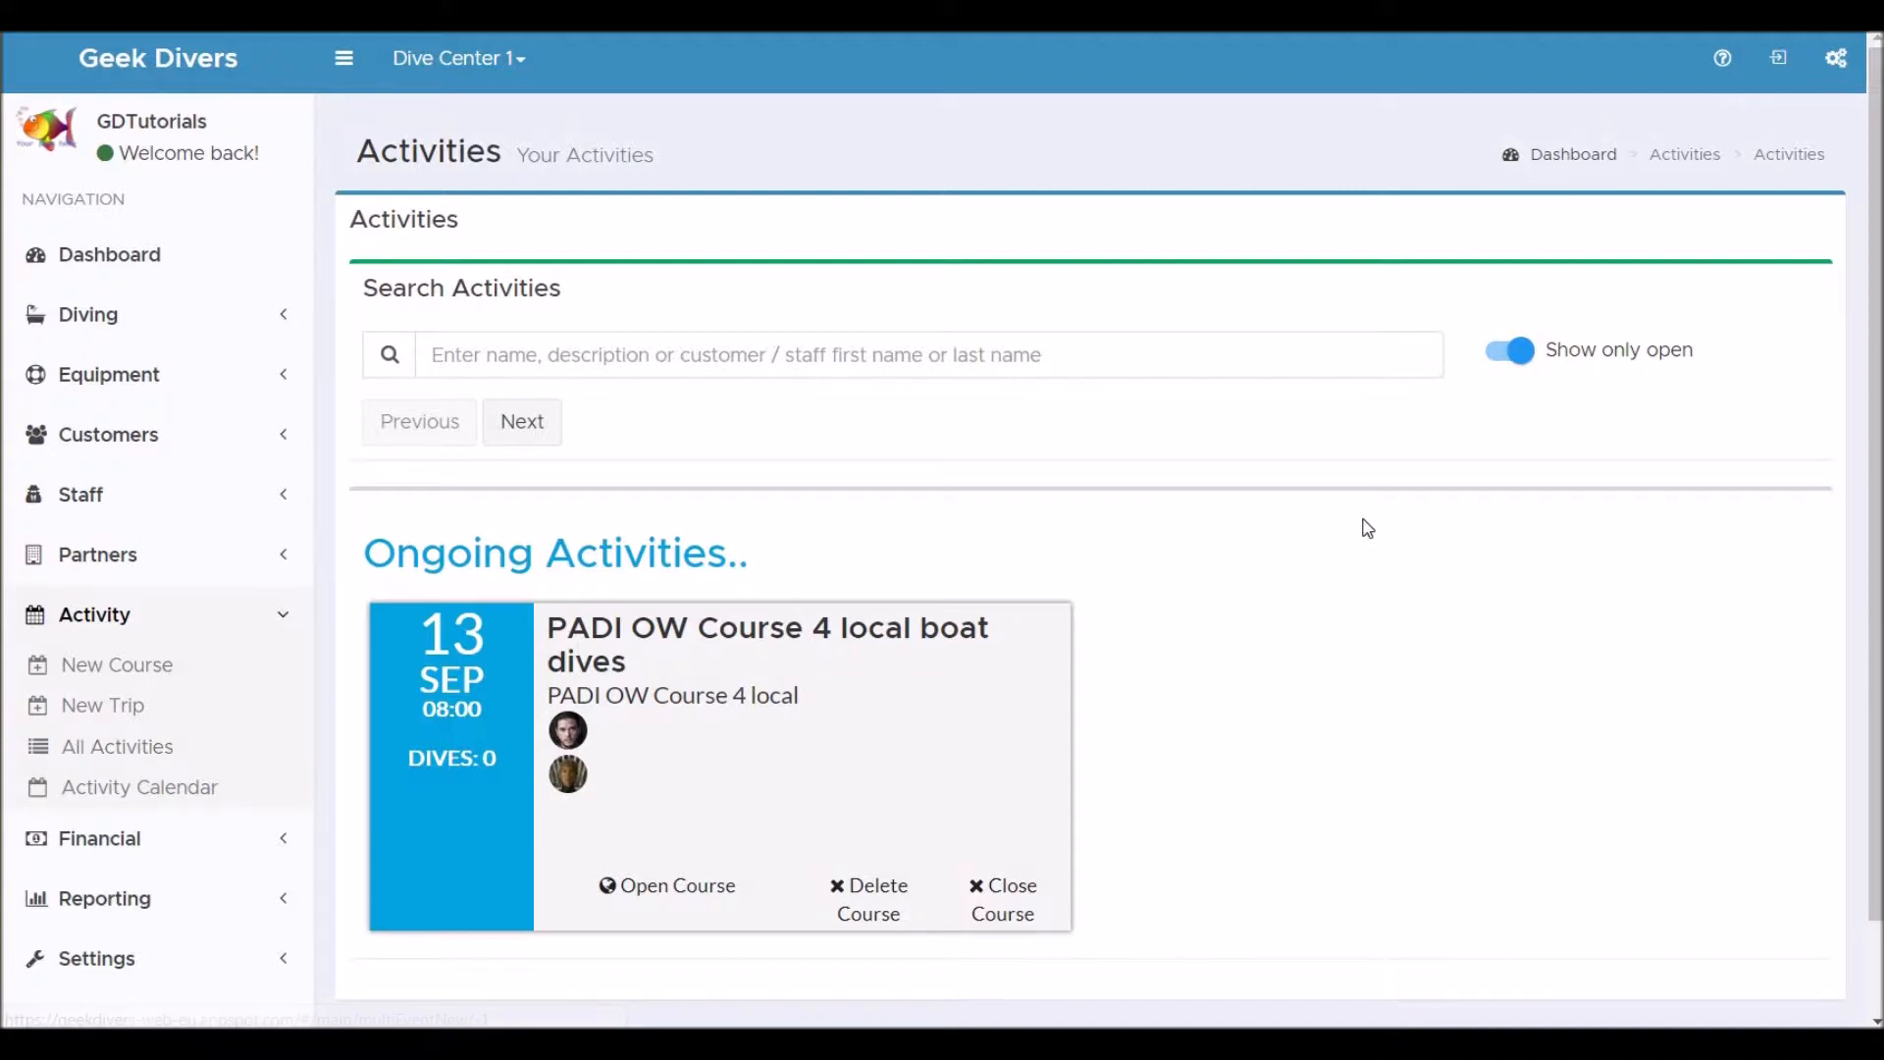
Reopen the saved course from the activities list and review its customer and staff selections.
scroll(1366, 526, down, 1)
scroll(1368, 528, down, 2)
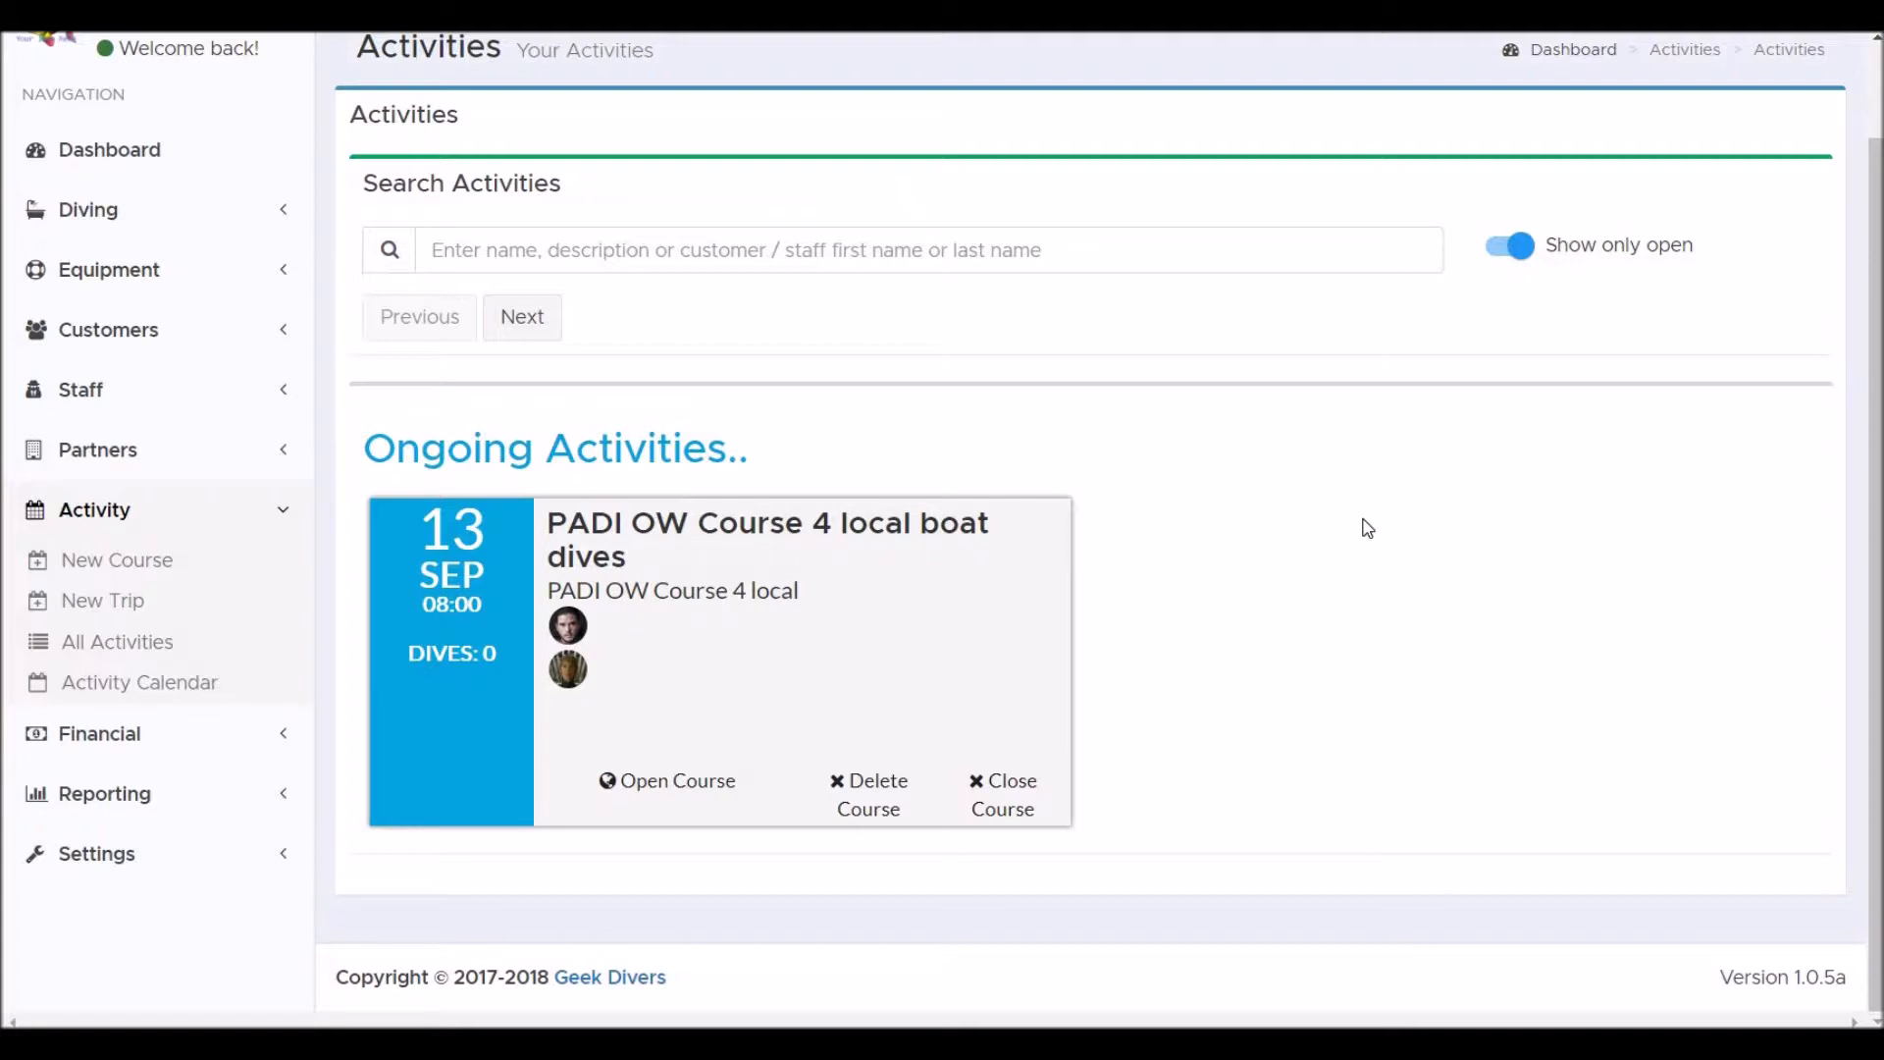
click(684, 789)
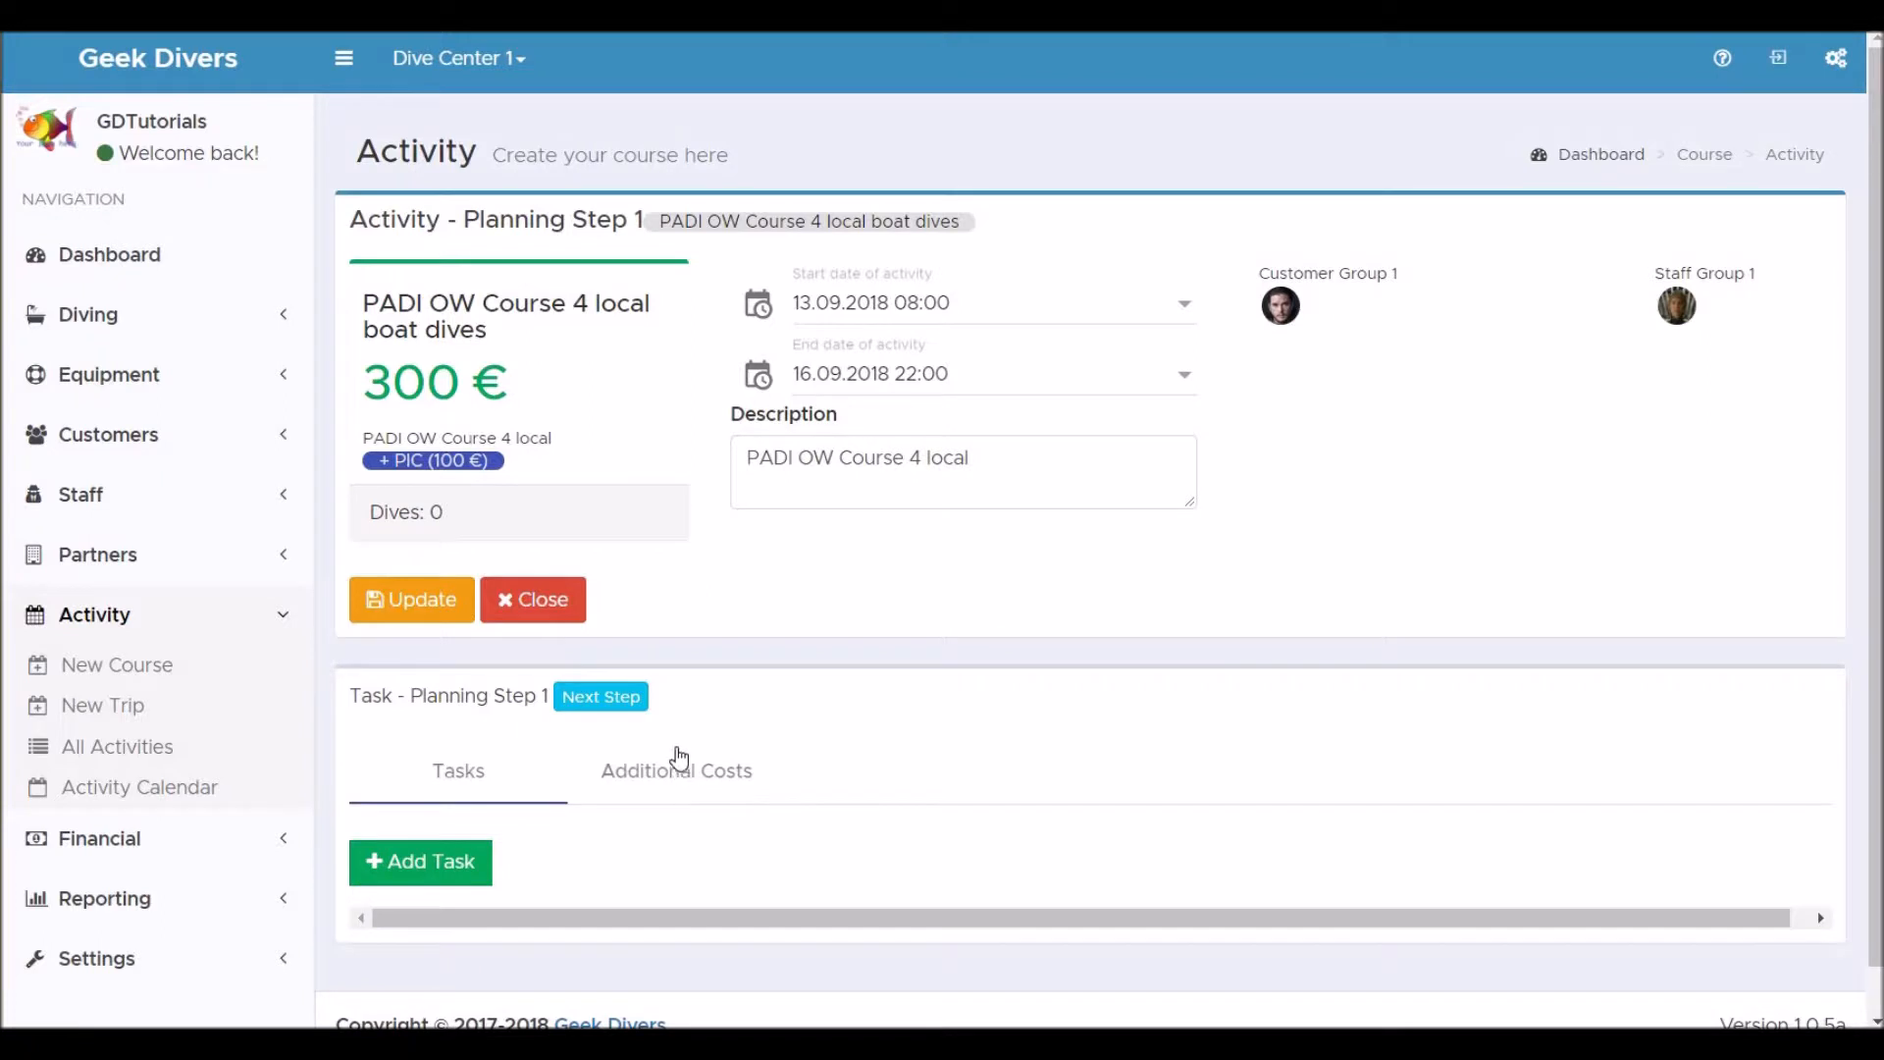
click(615, 705)
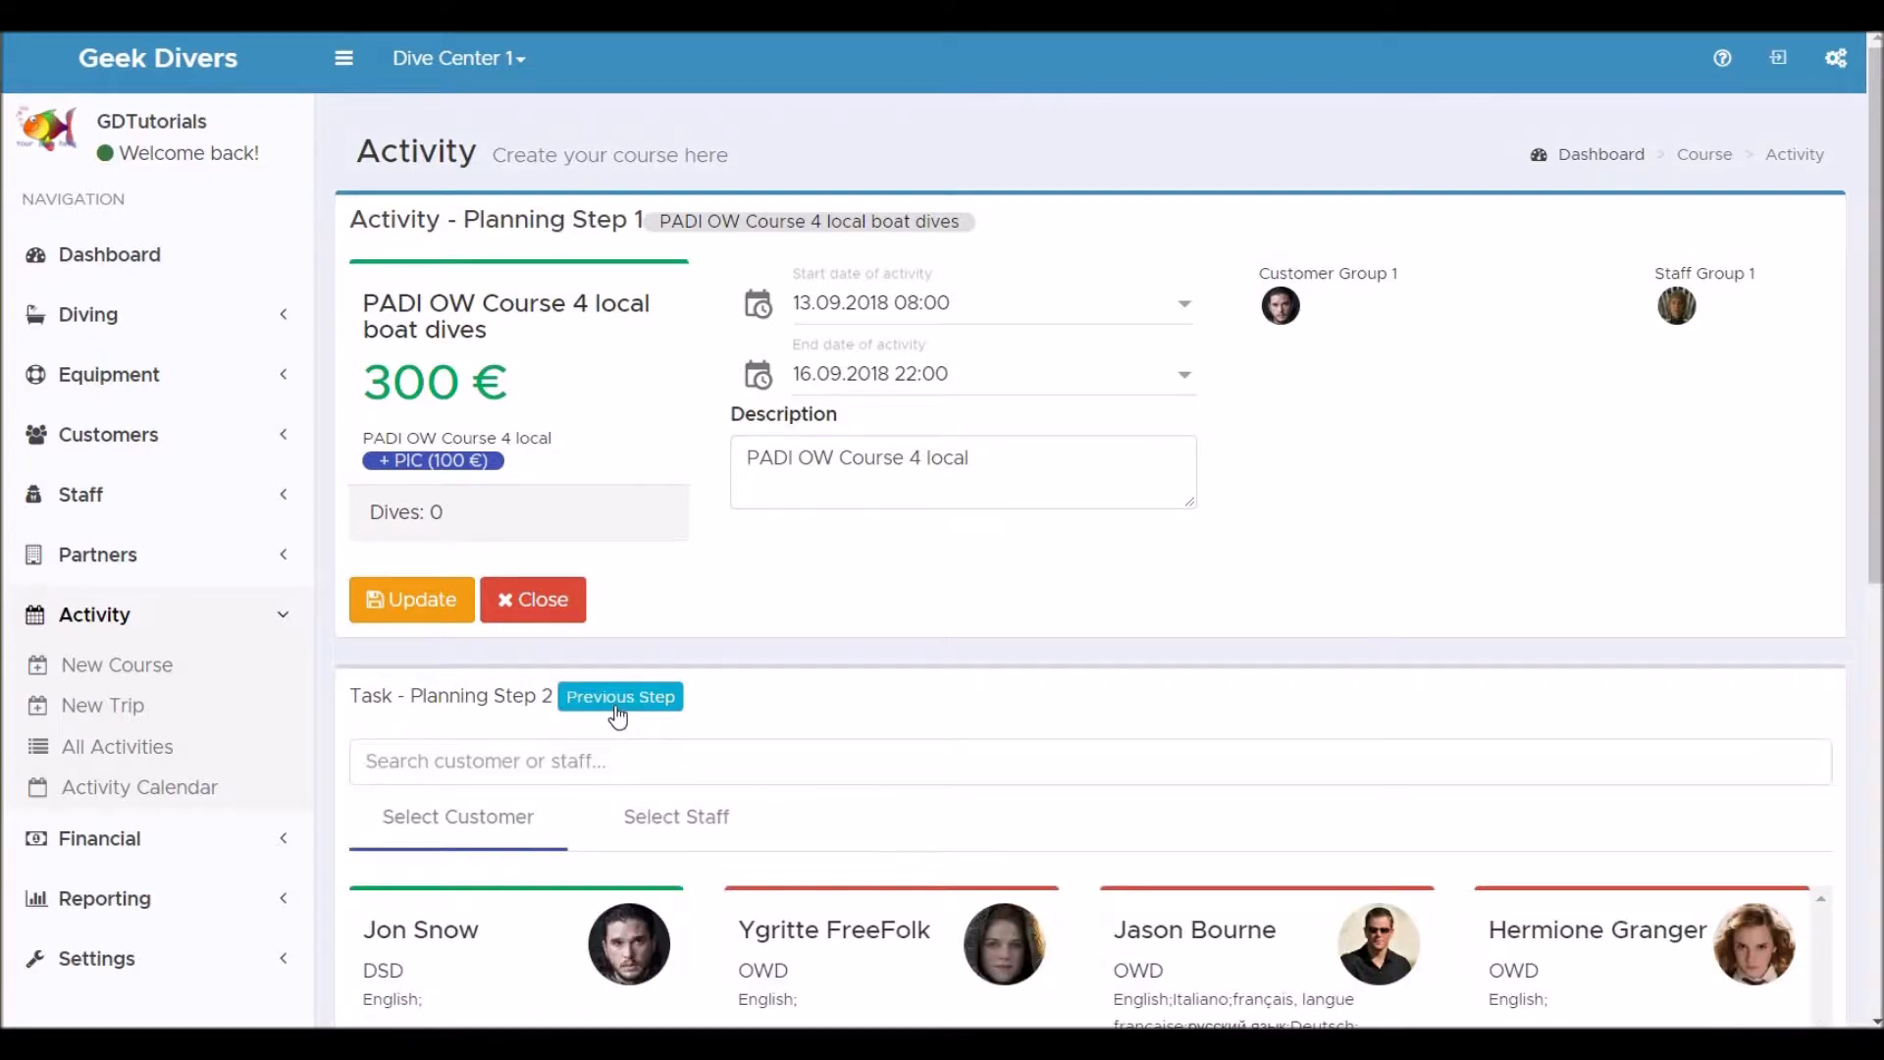
click(664, 836)
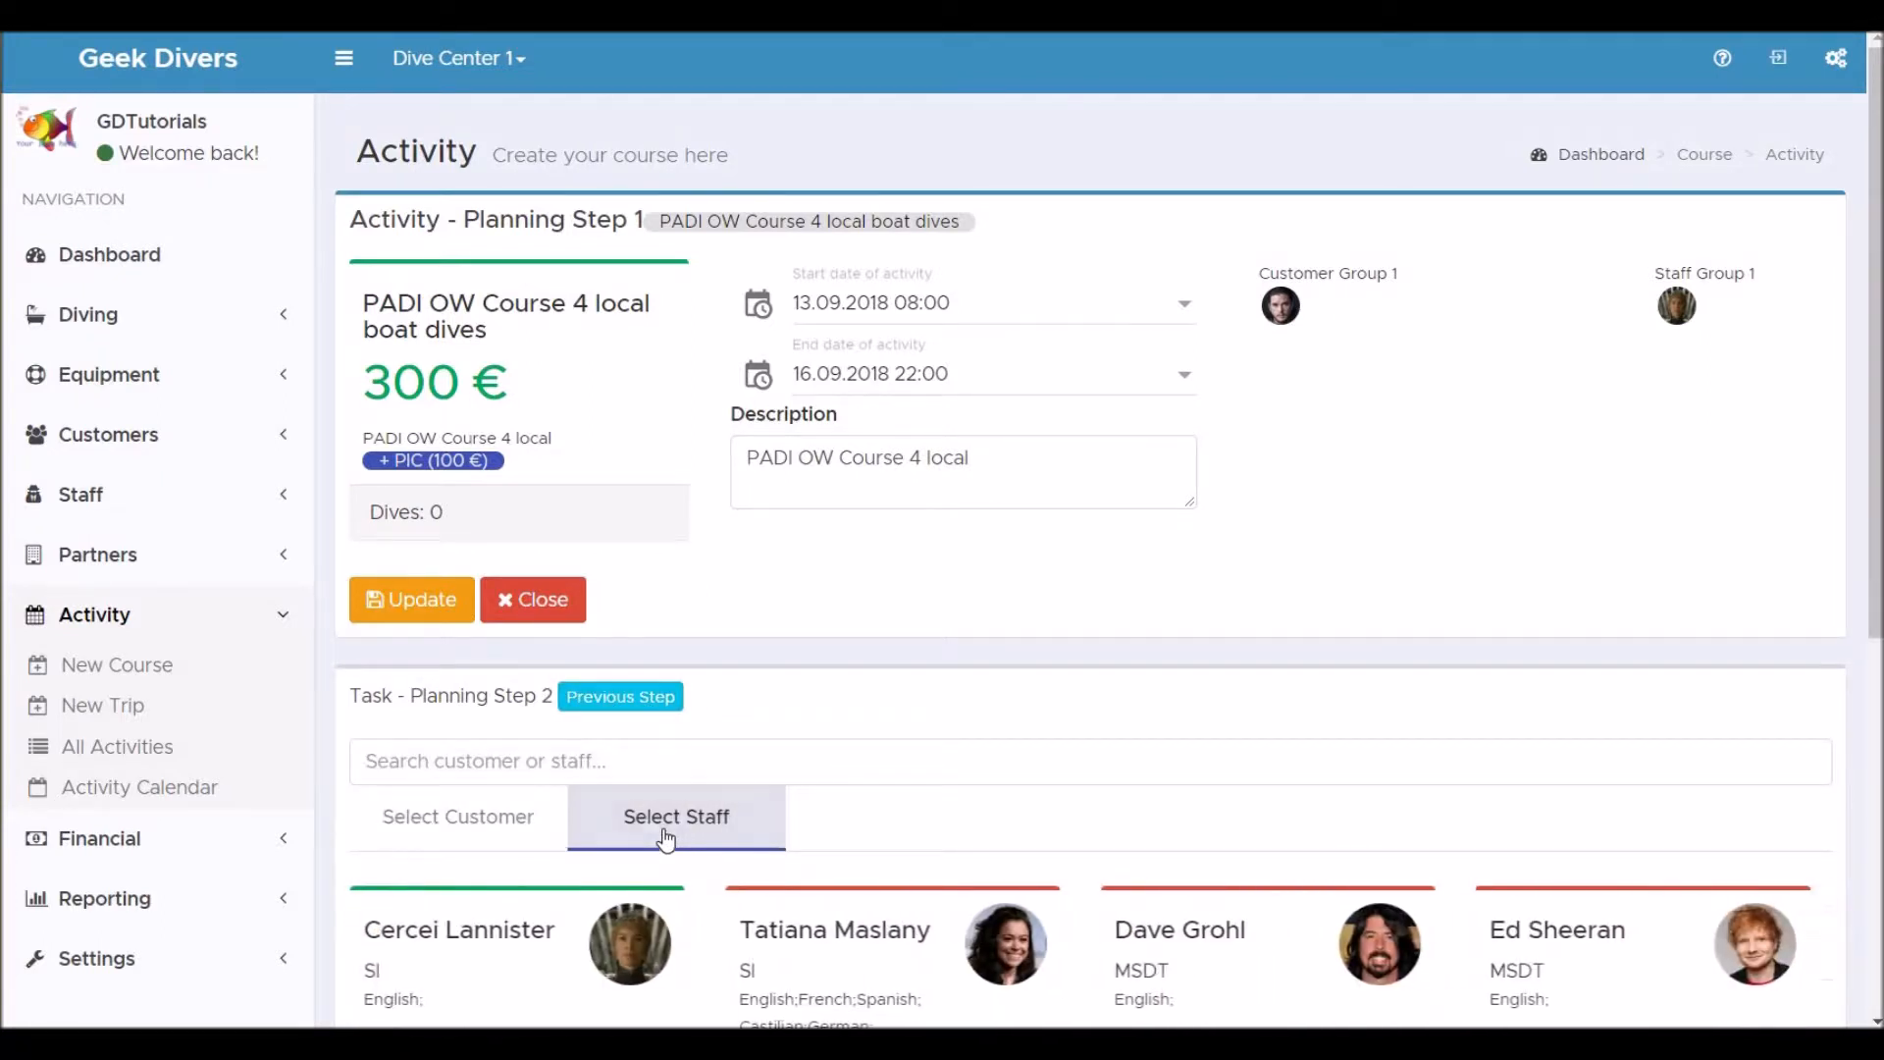
Return to the activities list and inspect the participants shown on the course card.
click(126, 748)
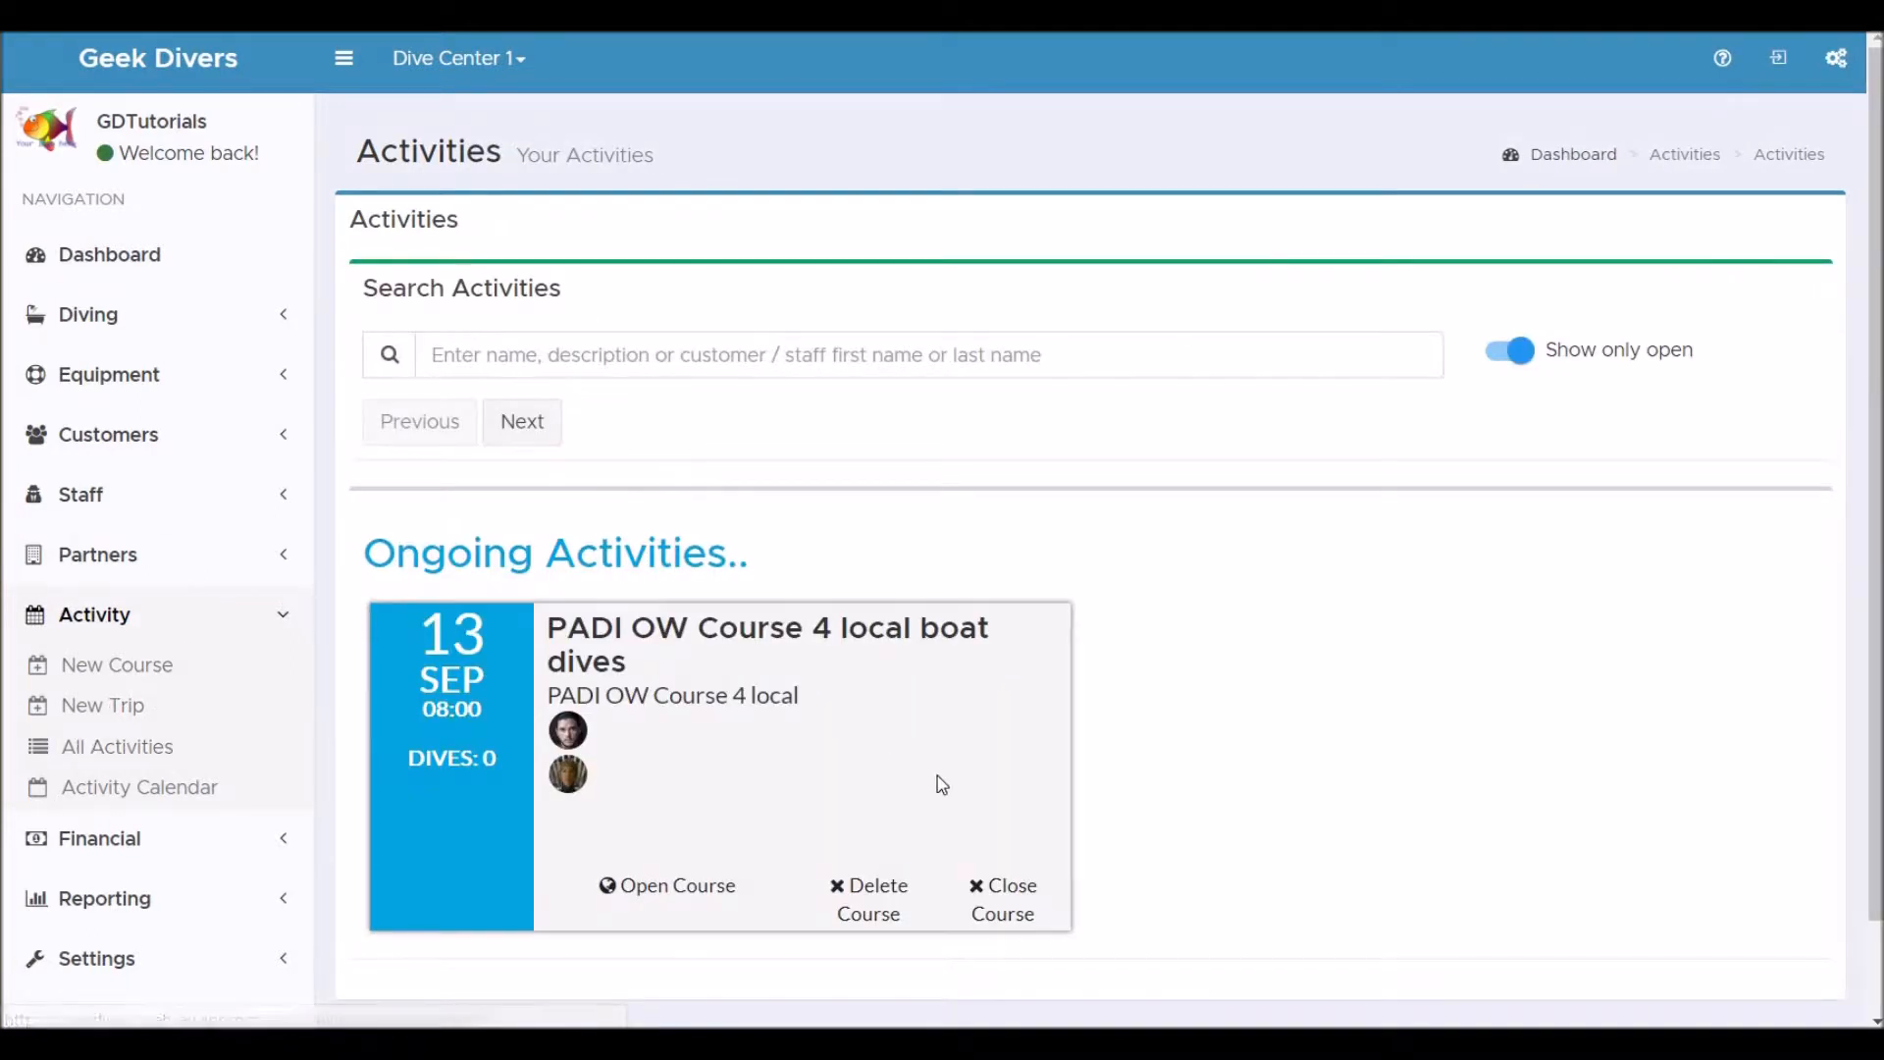
click(868, 913)
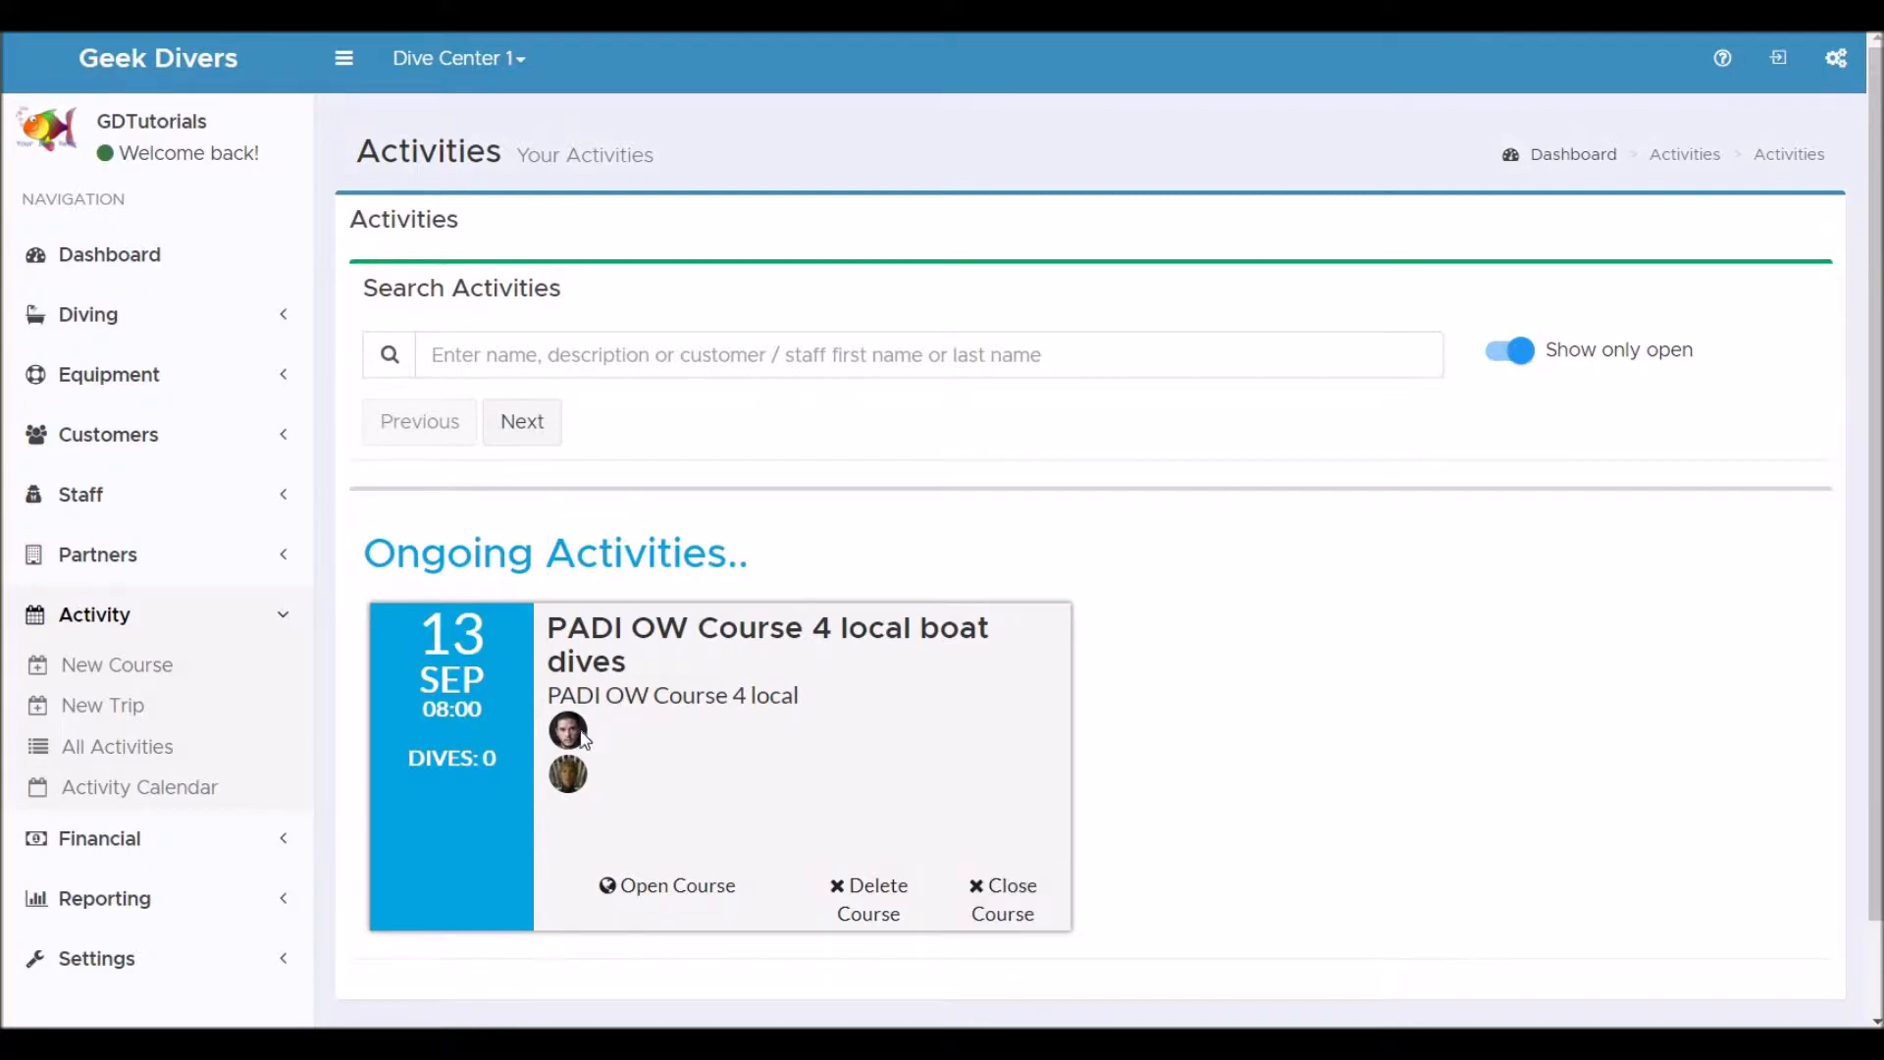
mouse_move(582, 738)
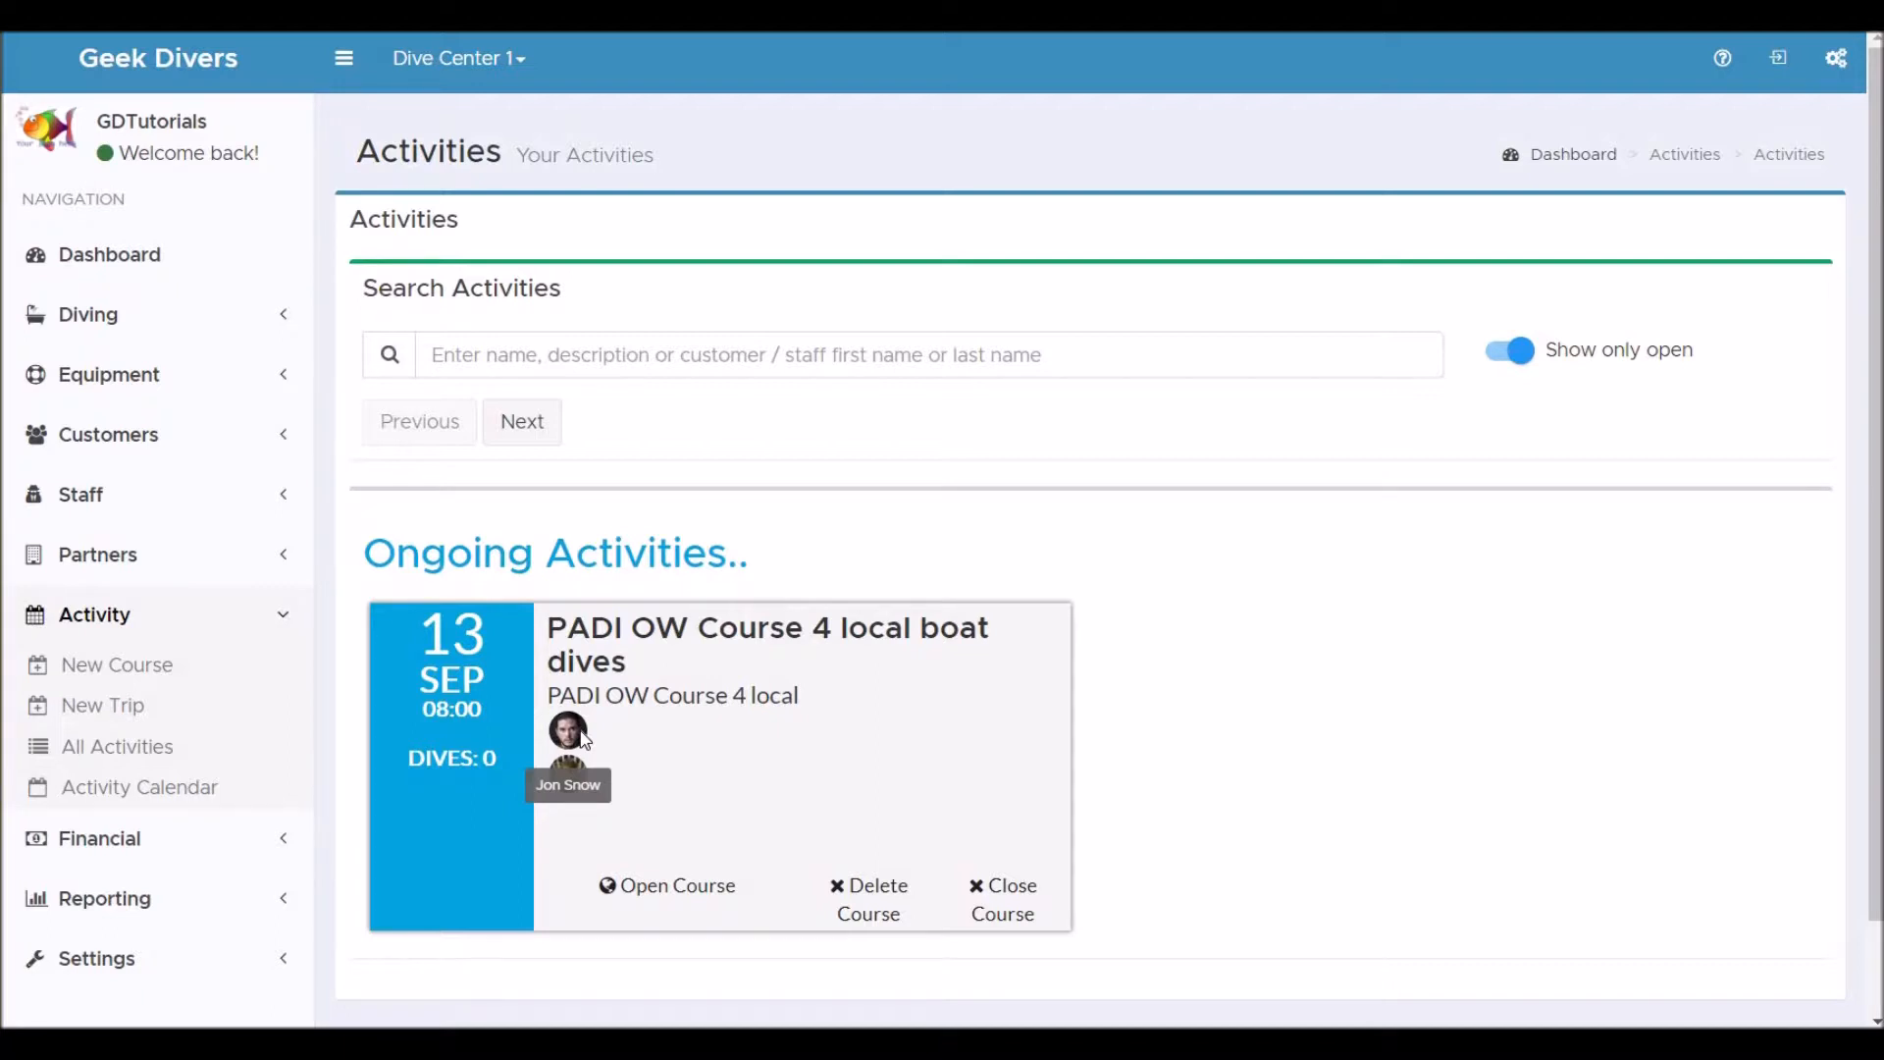
Open the open bill generated for Jon Snow to review its course positions.
click(122, 842)
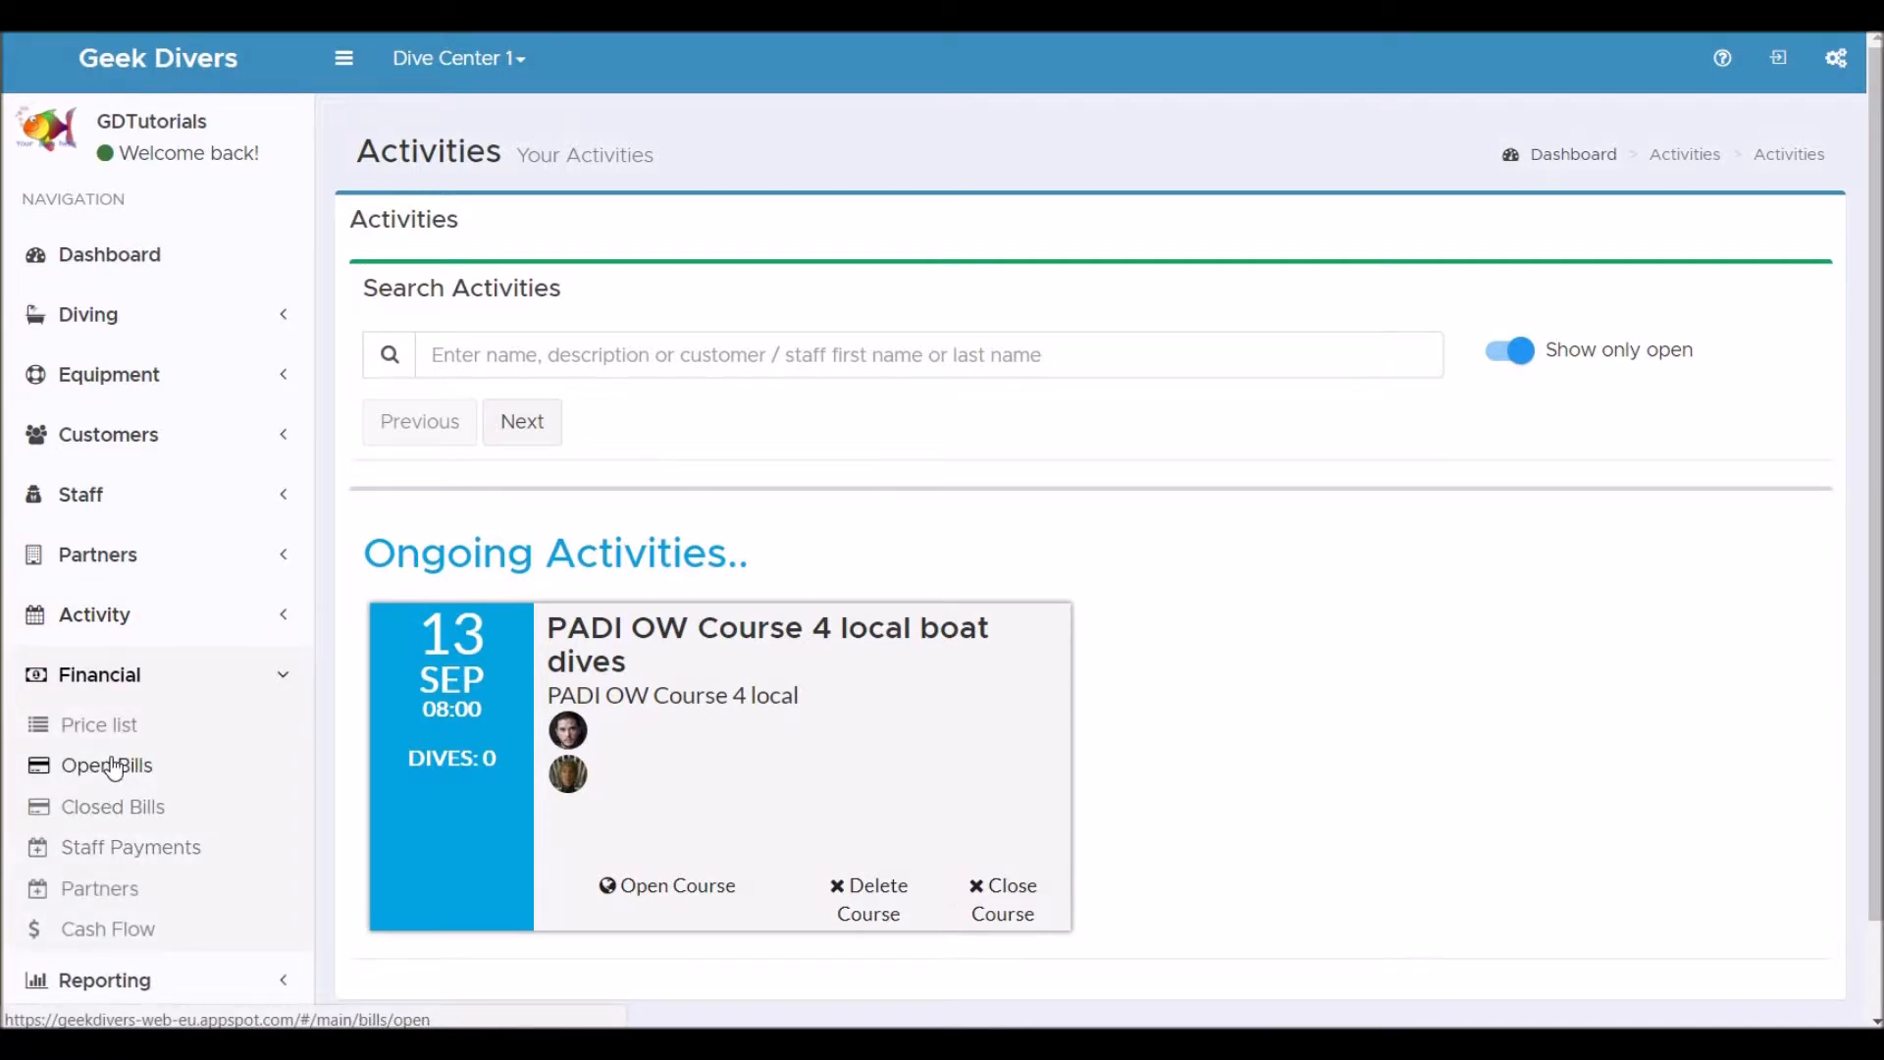
click(114, 768)
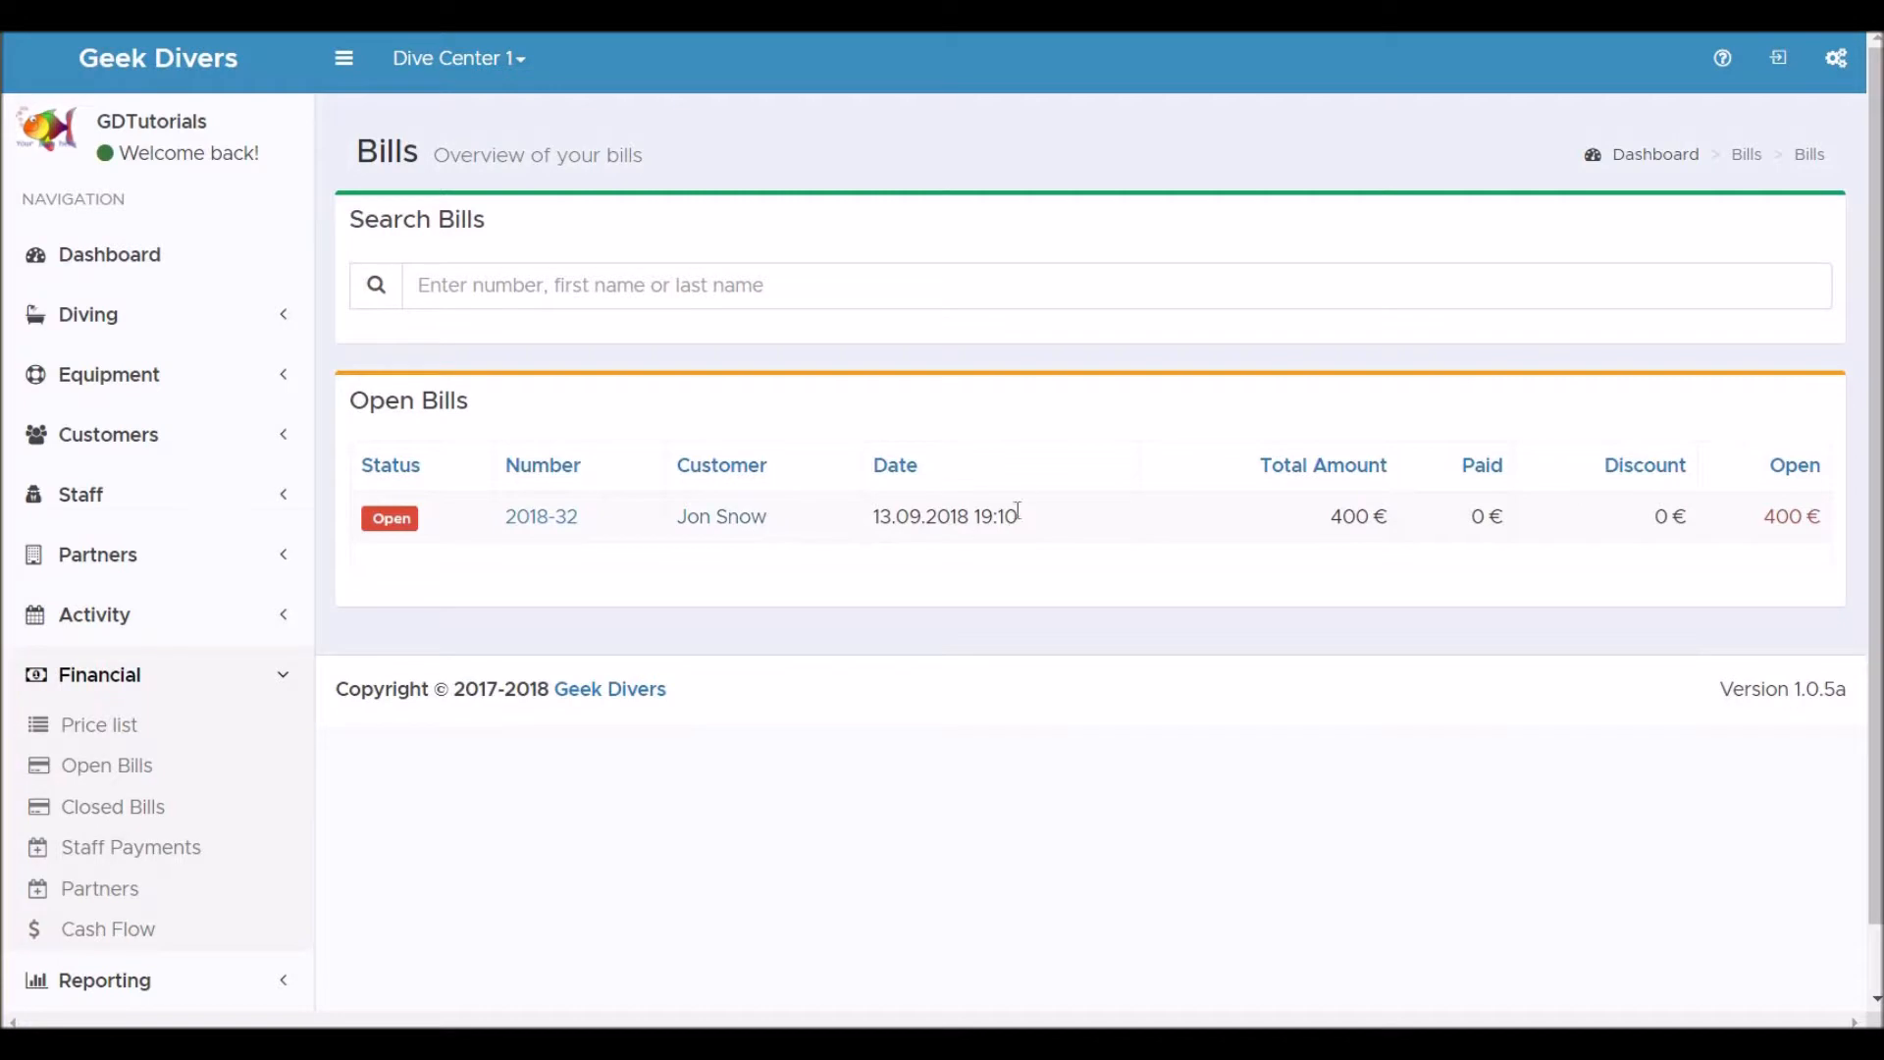
click(726, 526)
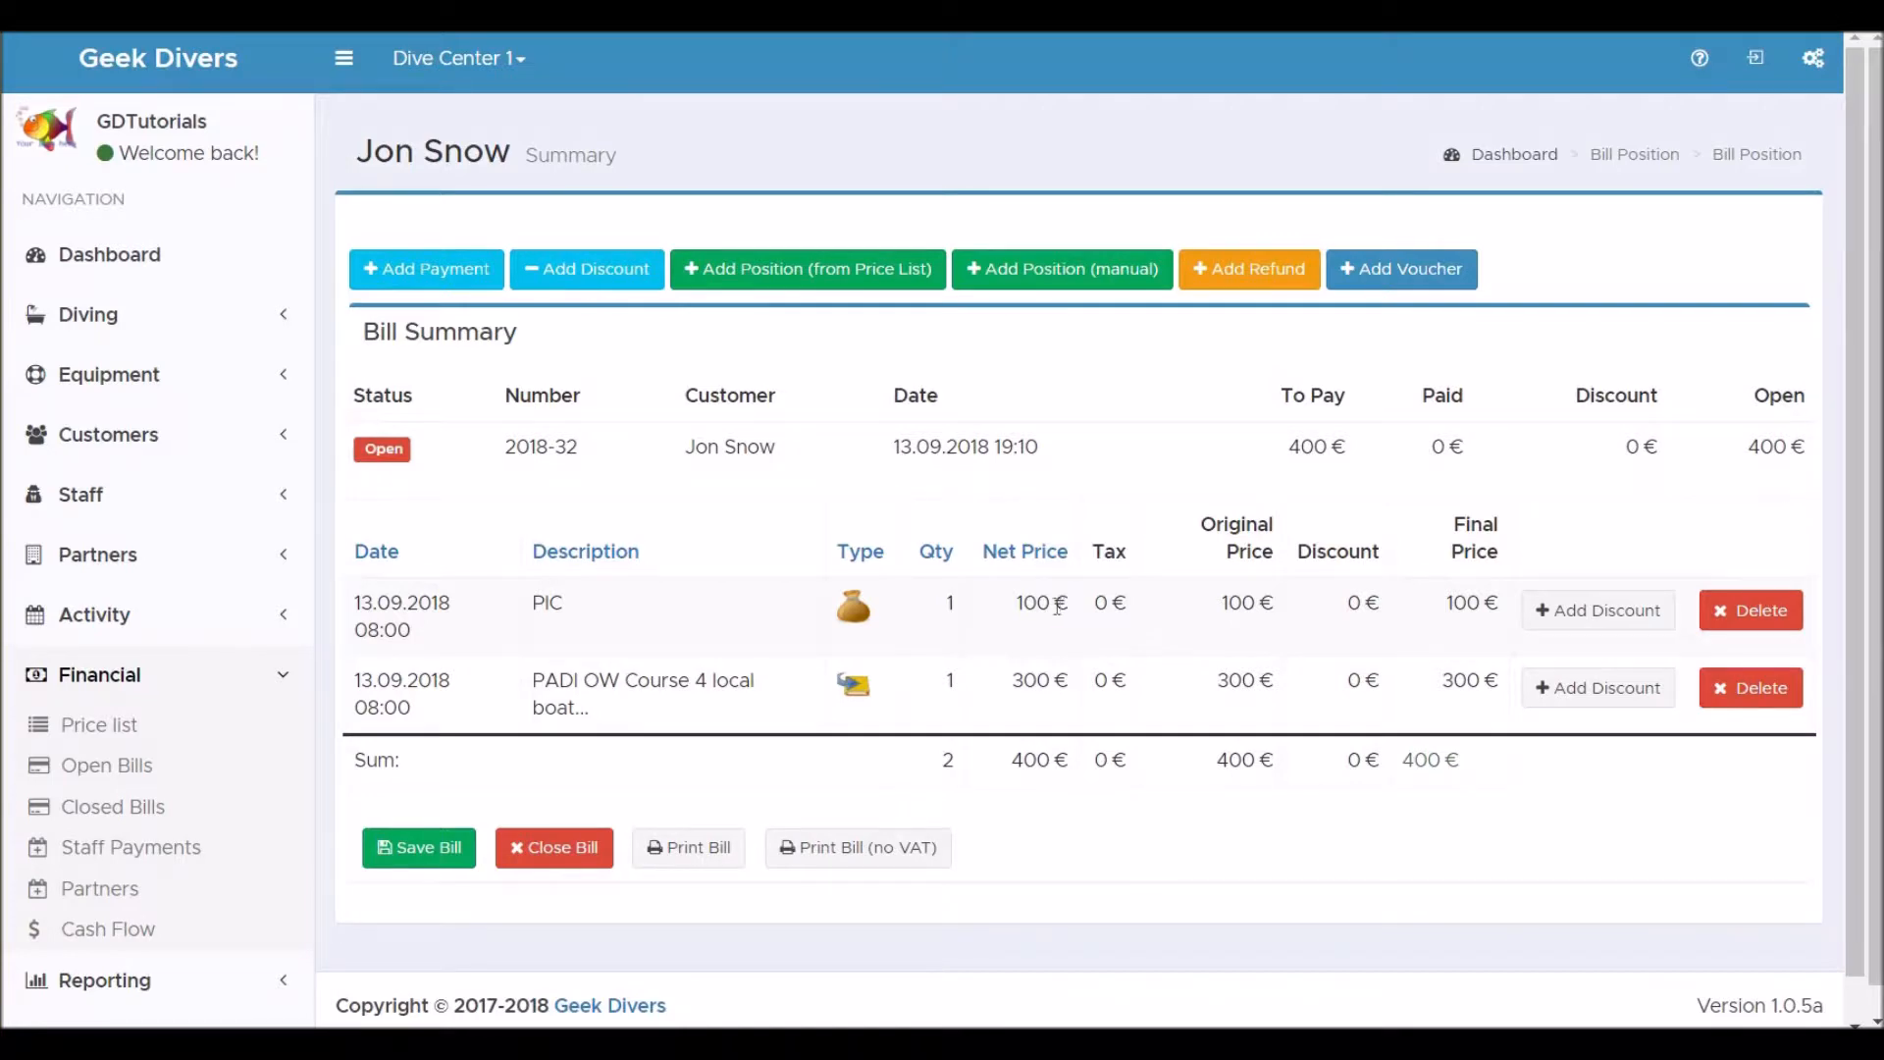
Start a new trip and add Batu Bolong as its first dive site.
click(108, 616)
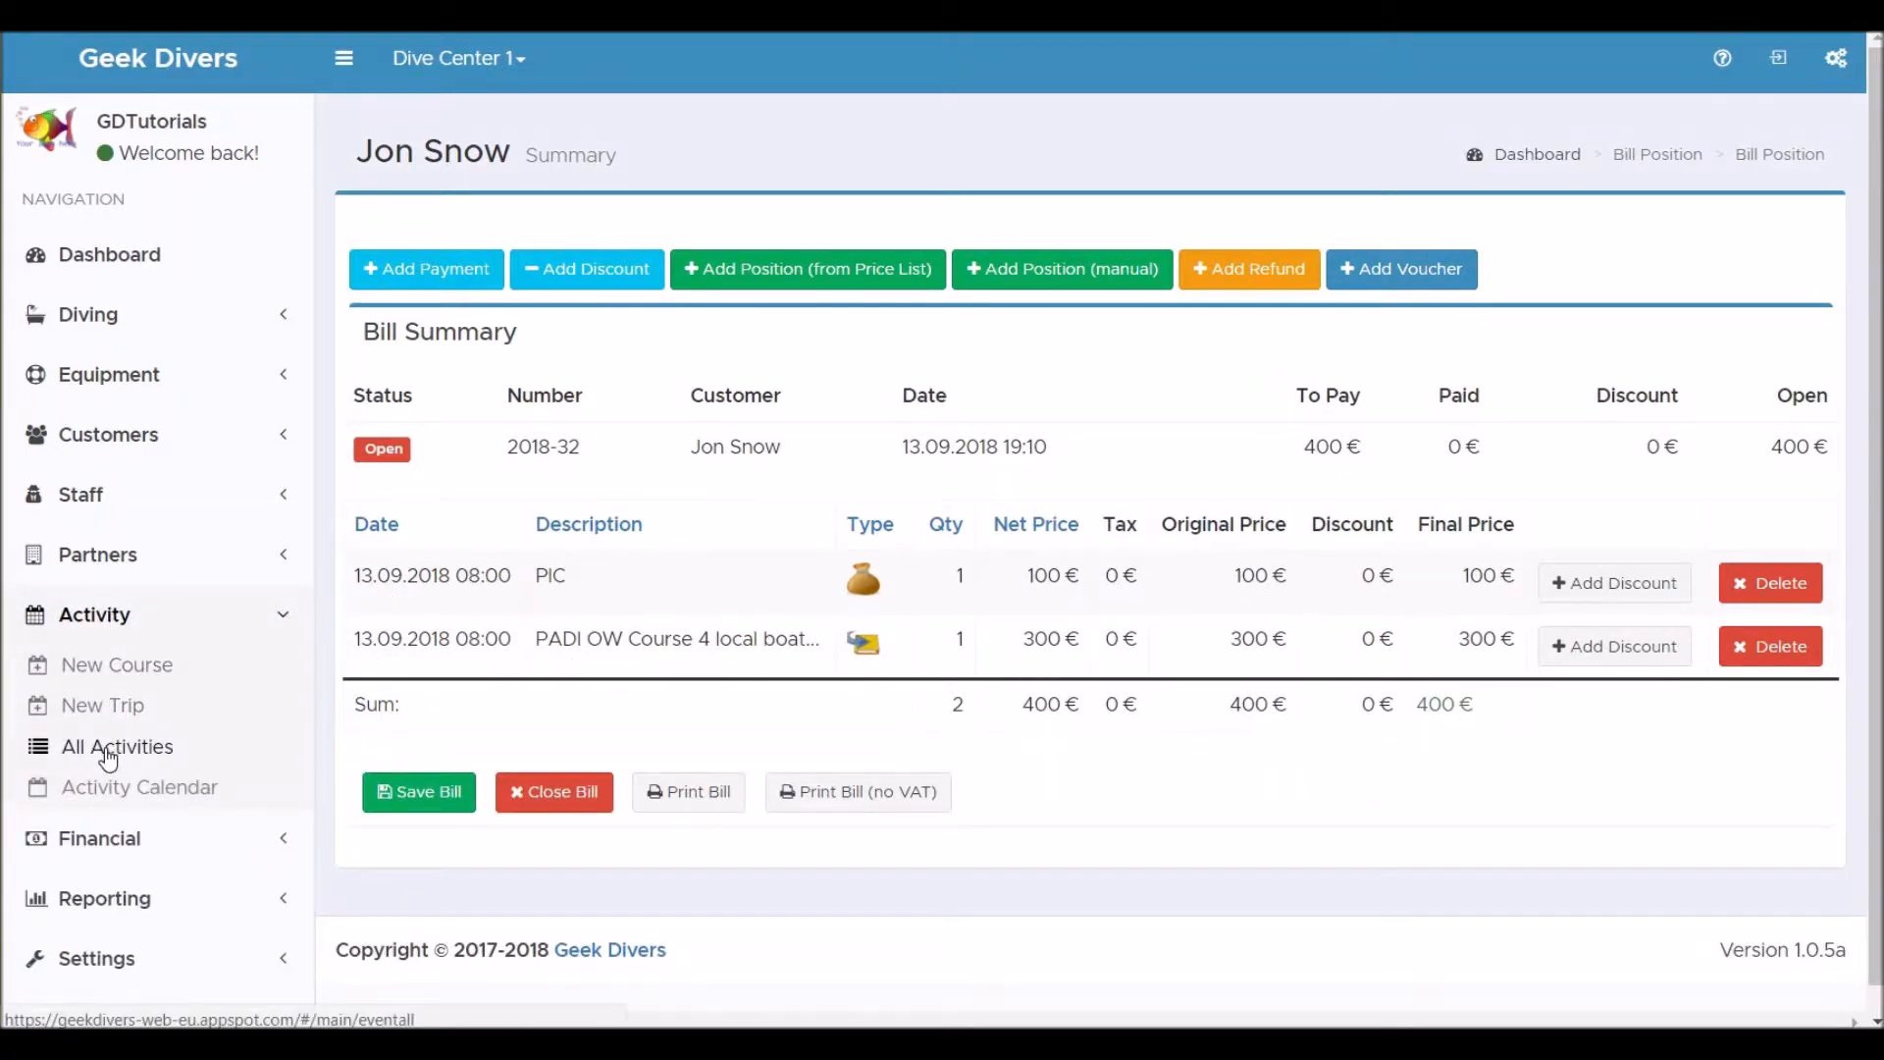
click(108, 754)
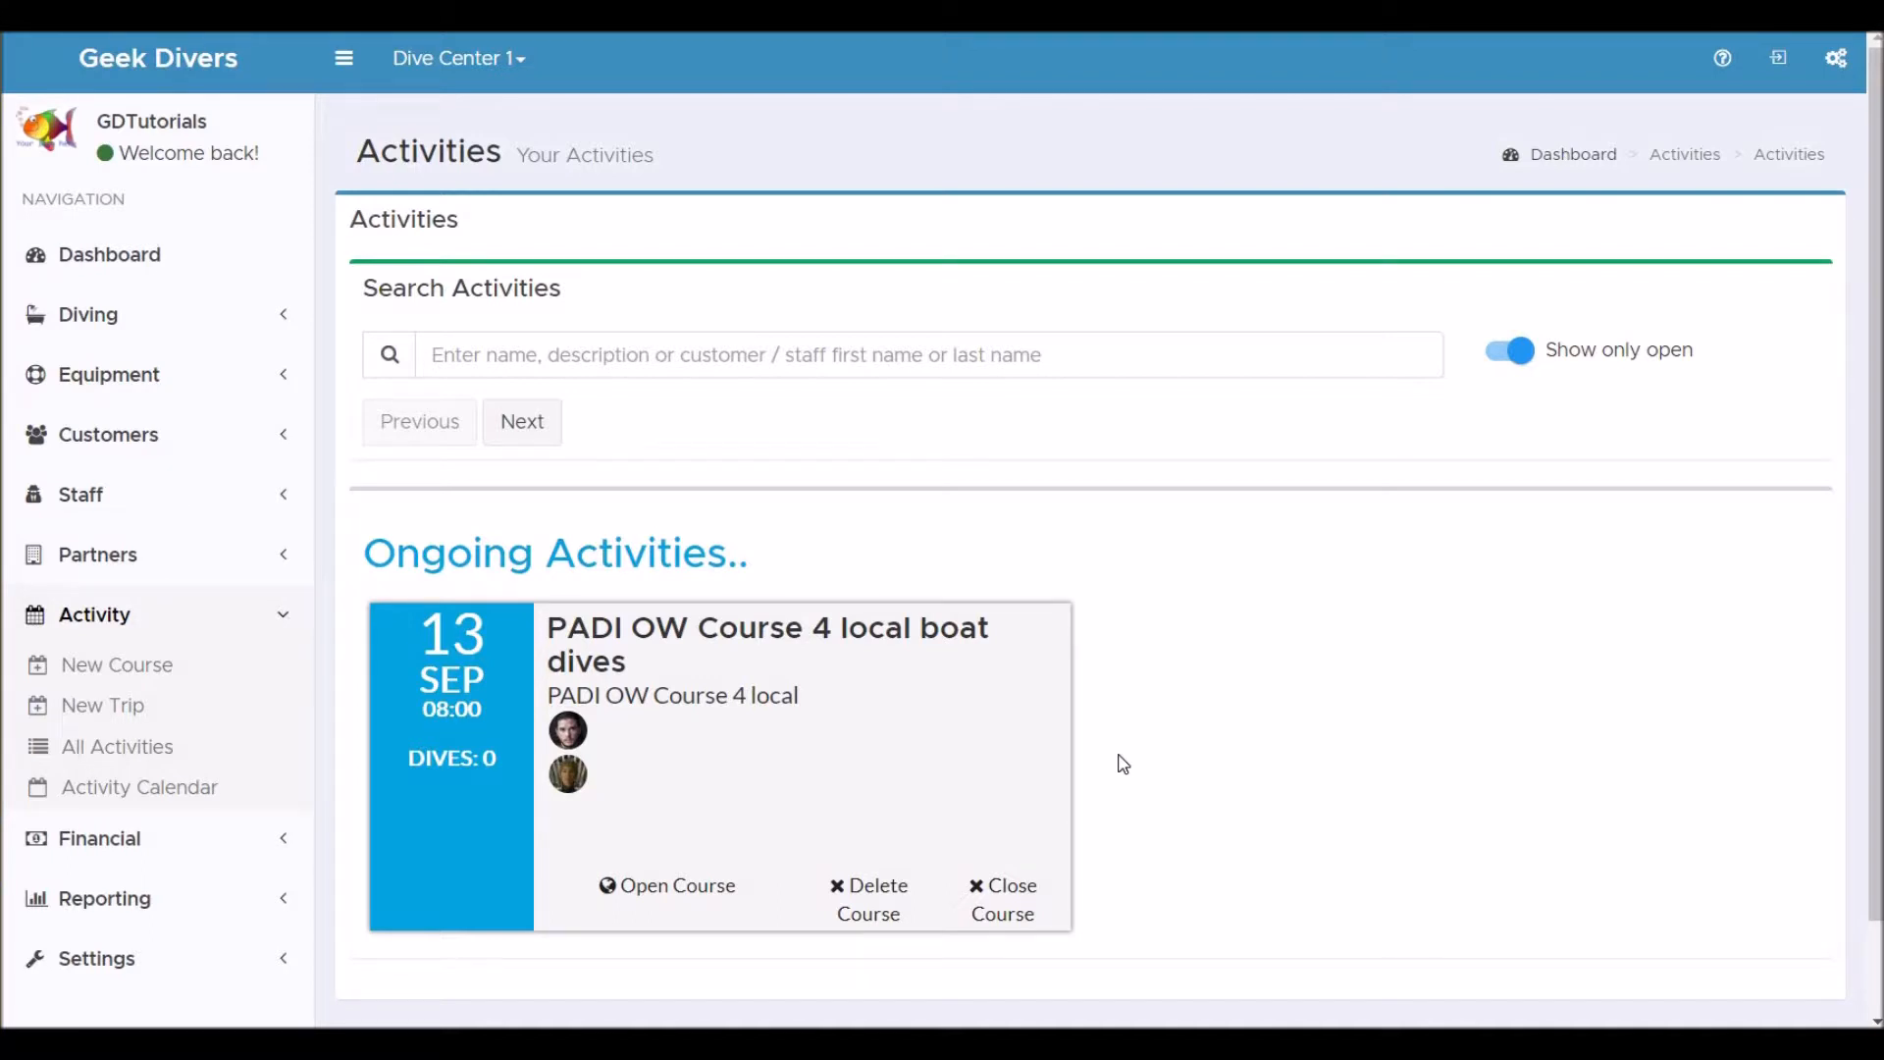
click(102, 708)
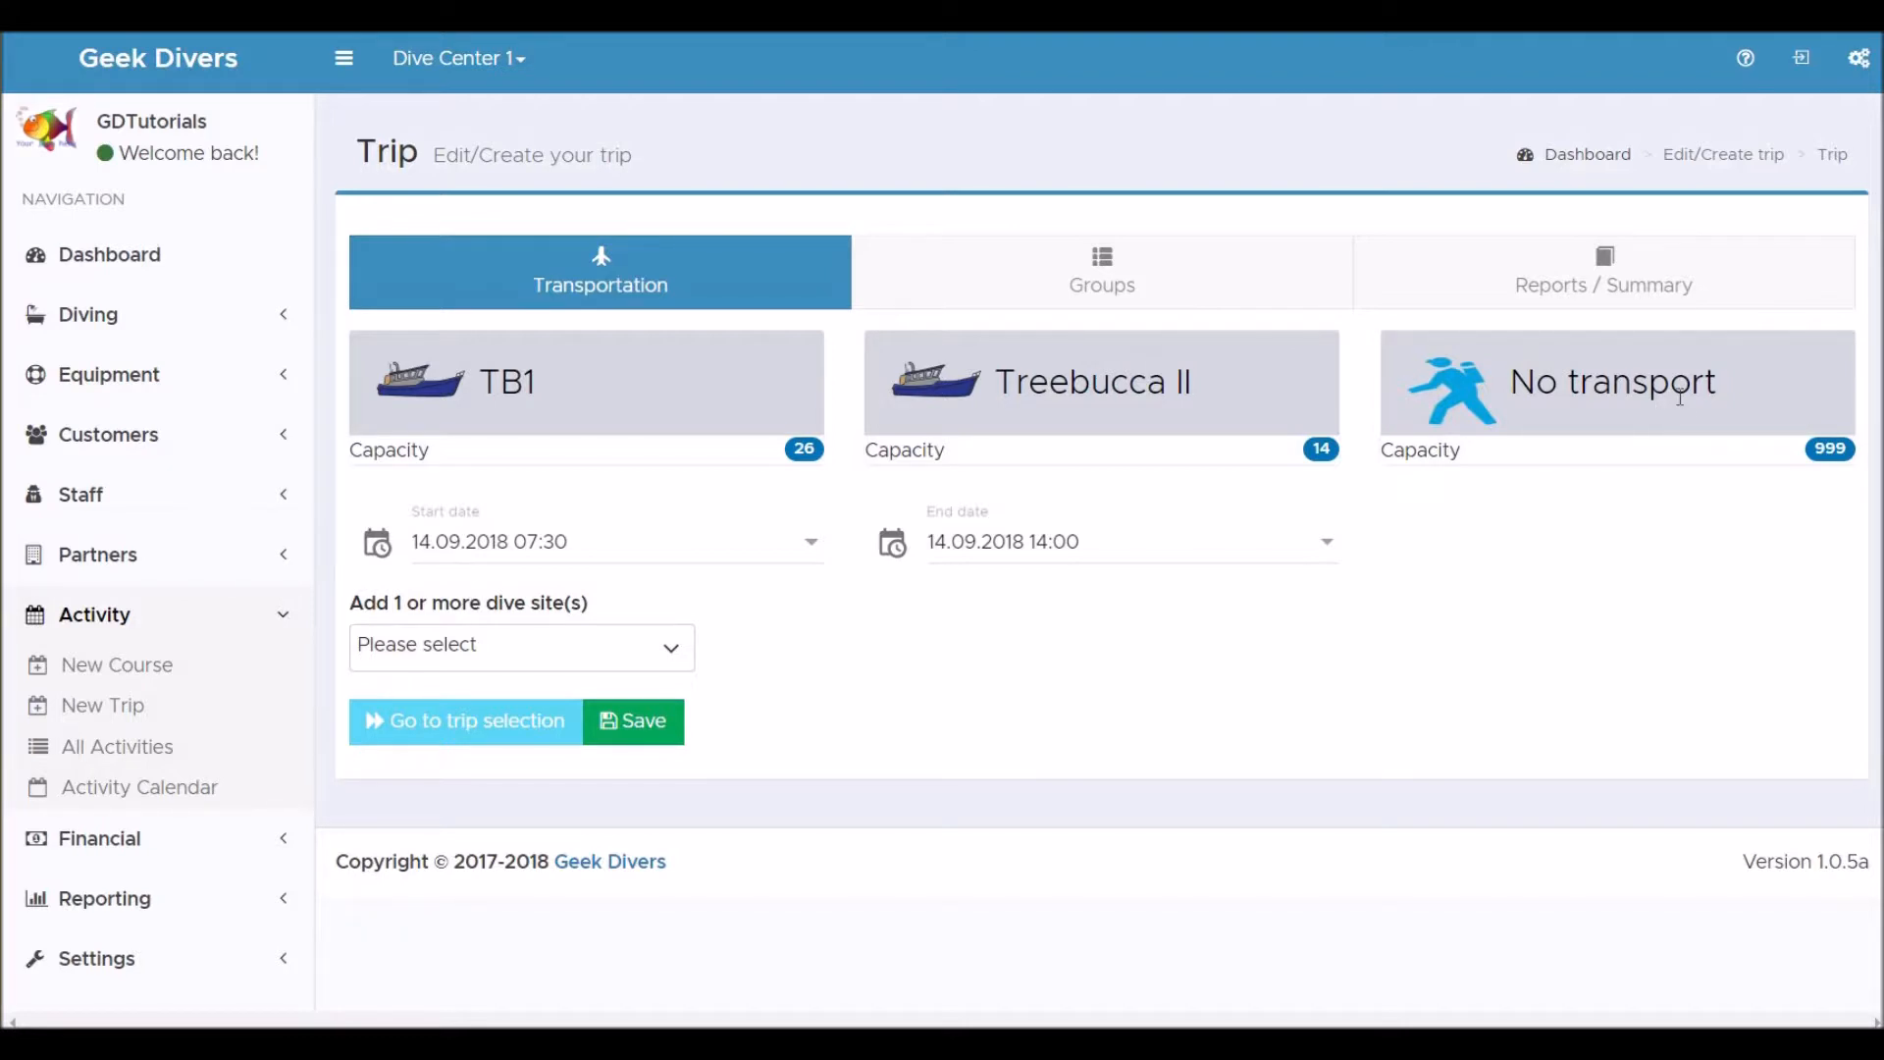
click(658, 656)
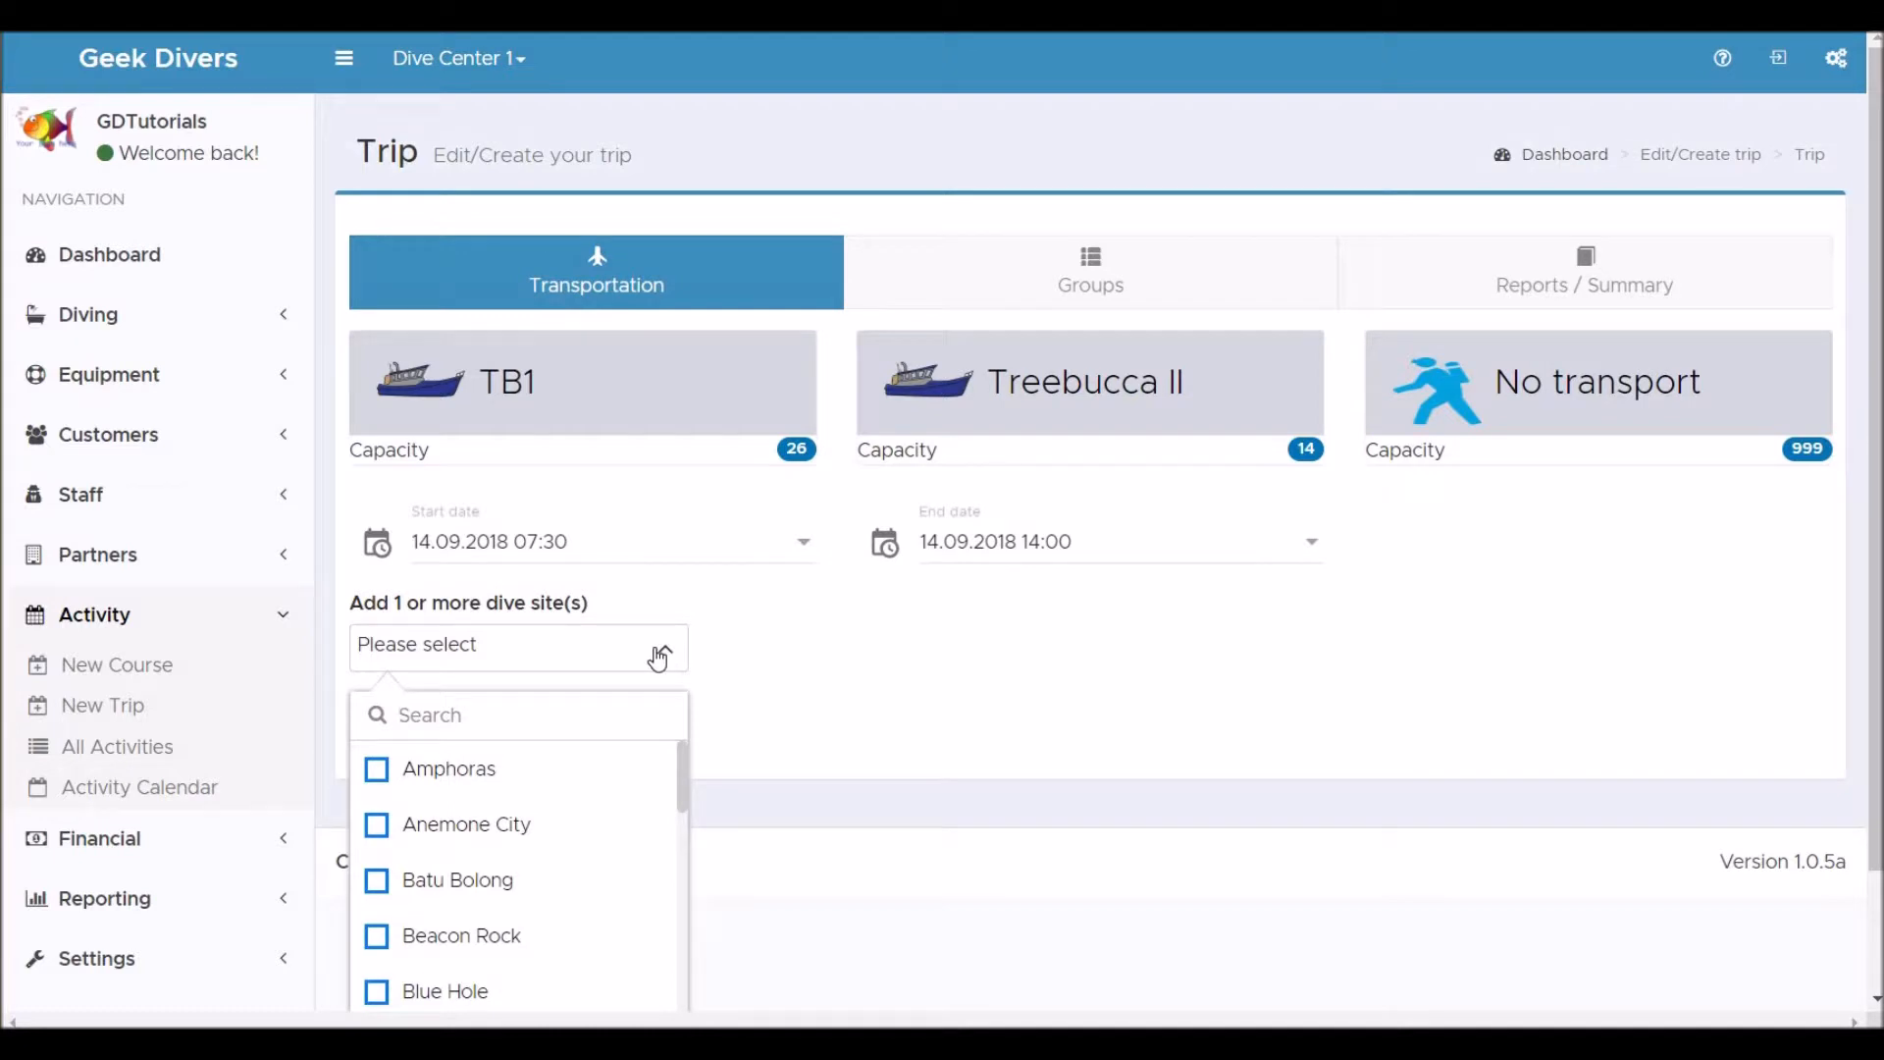
click(391, 893)
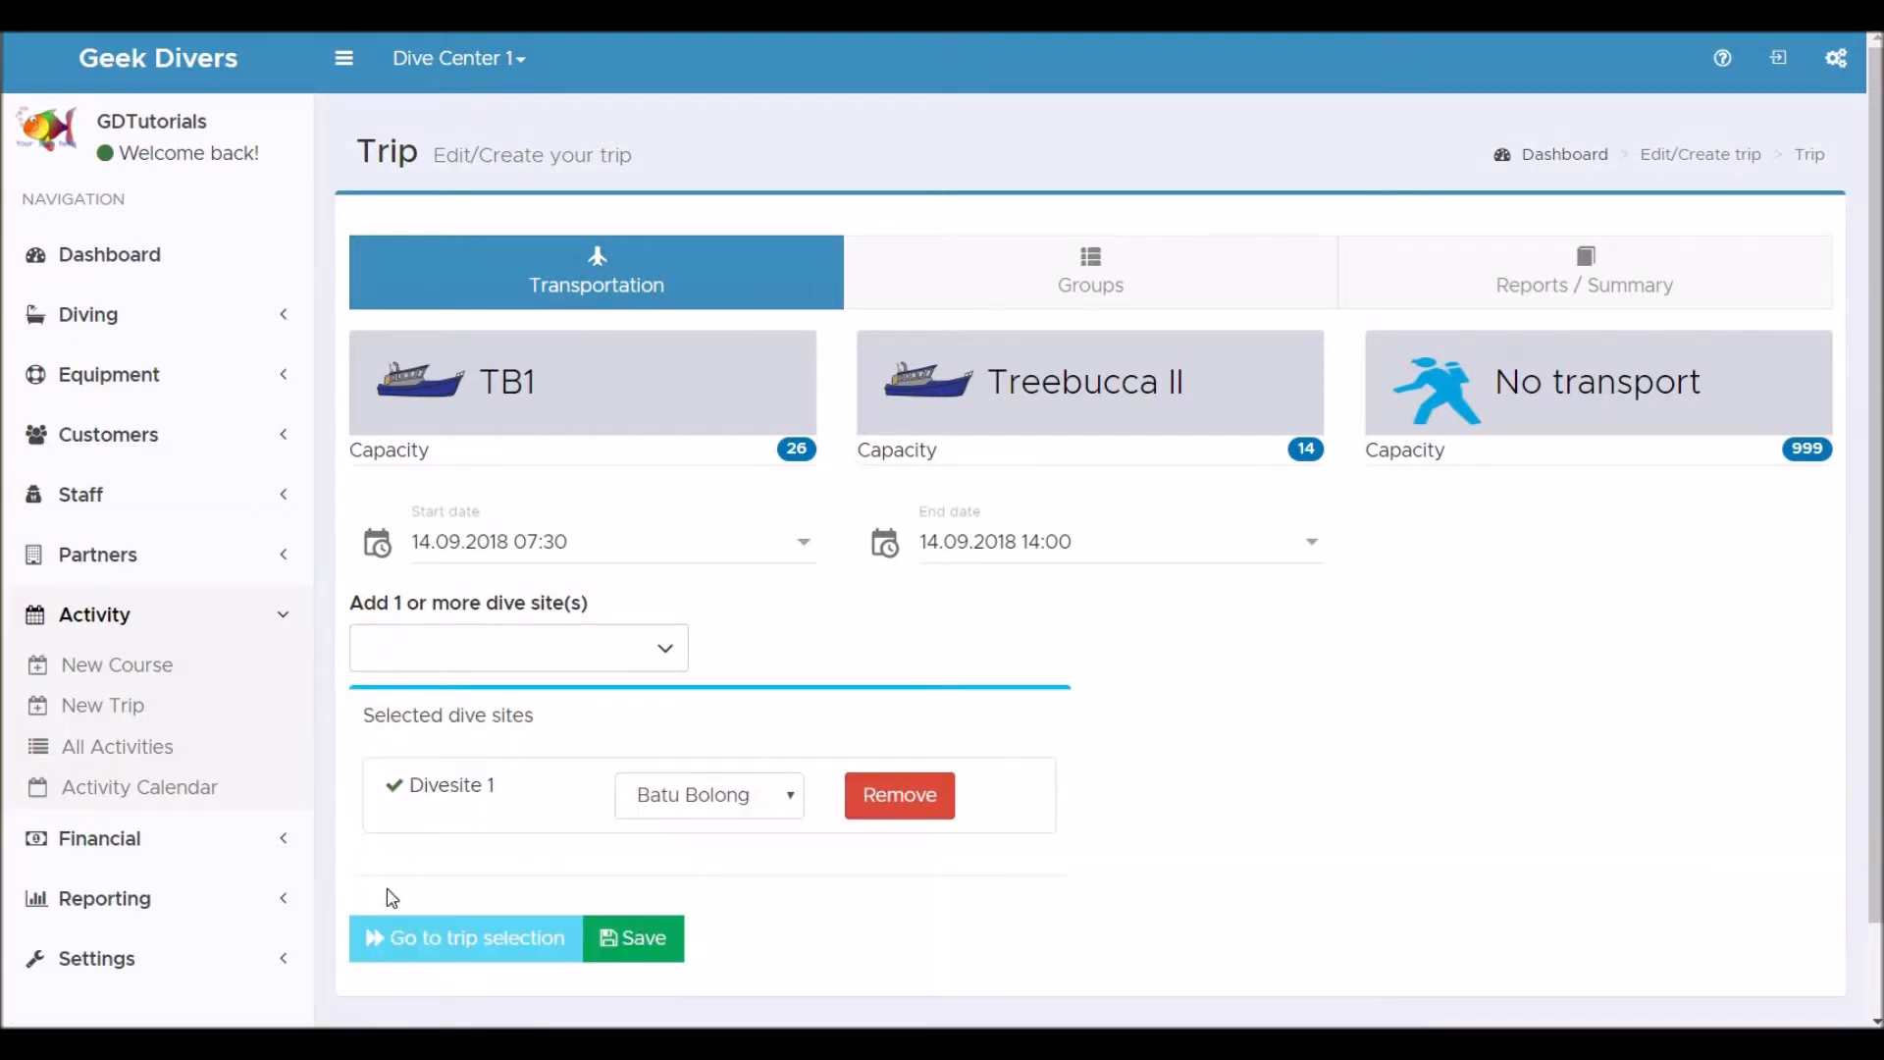
Add Fiddle Garden as the second dive site and choose the TB1 boat as transport.
click(662, 662)
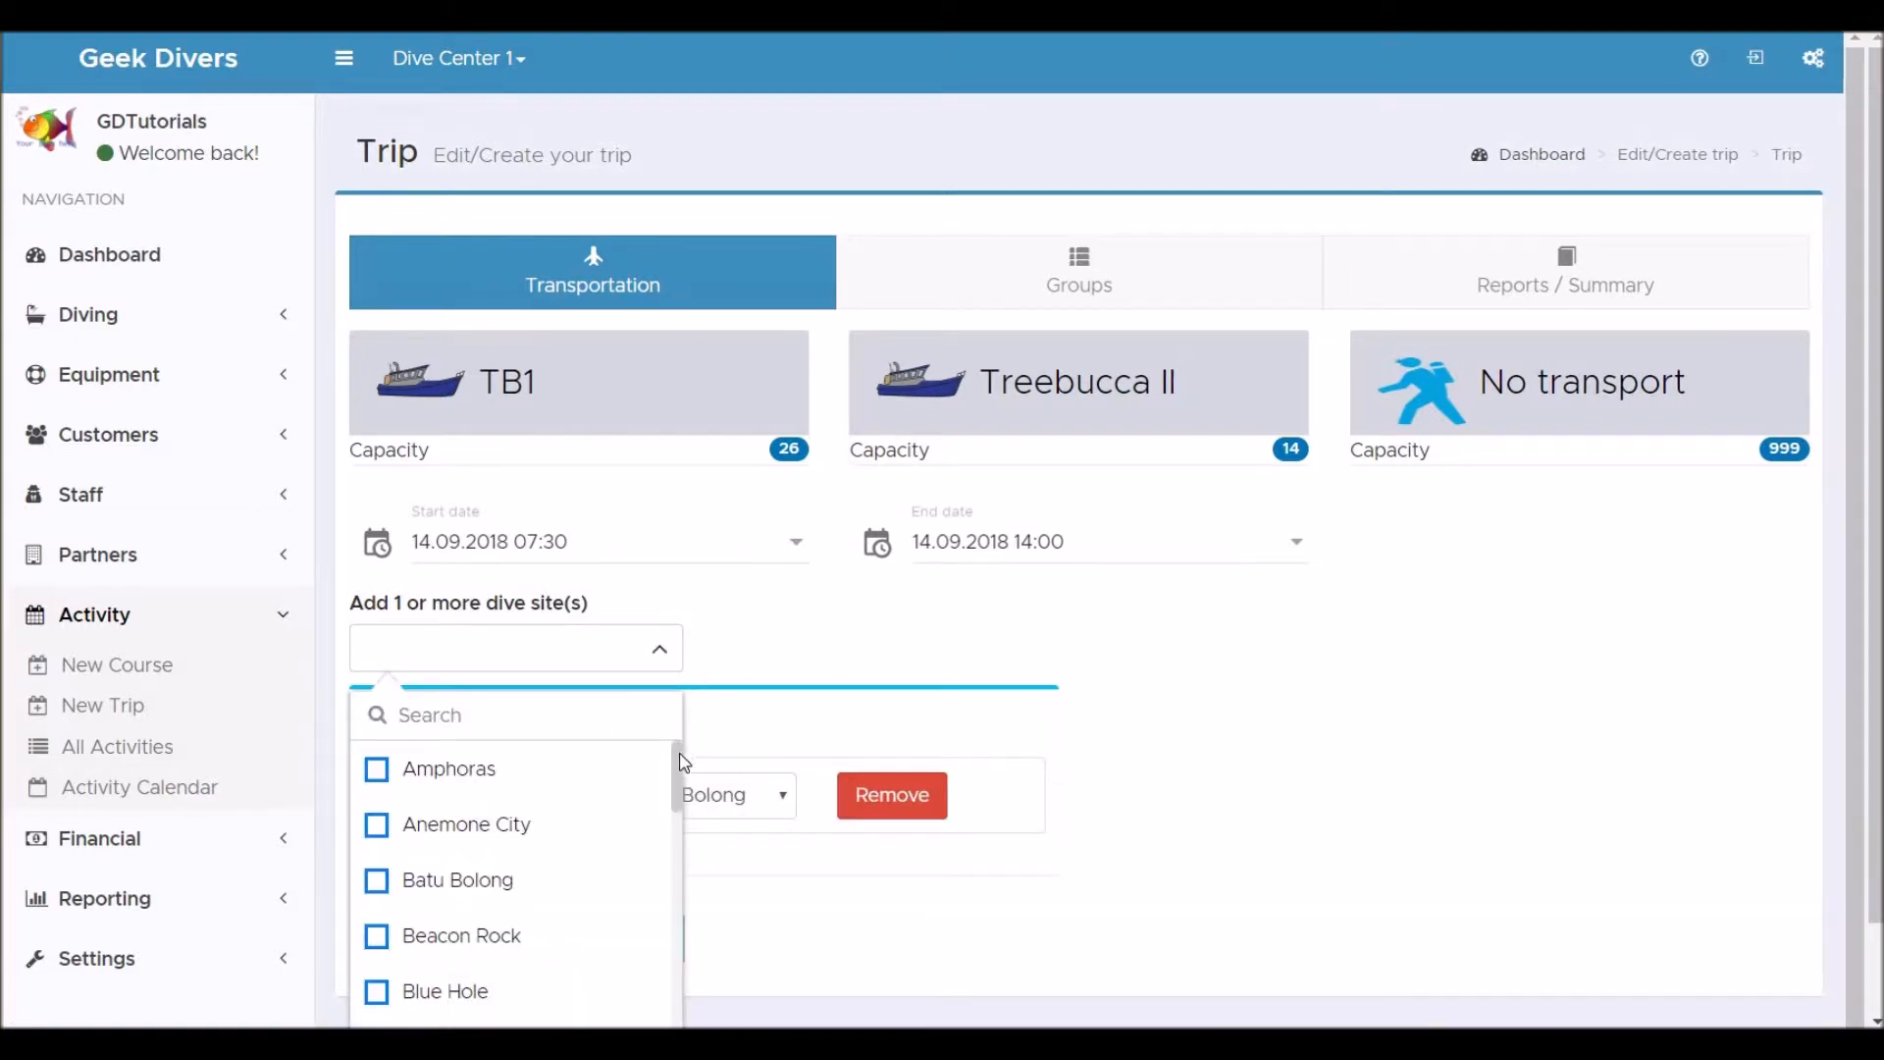
drag(677, 781, 675, 856)
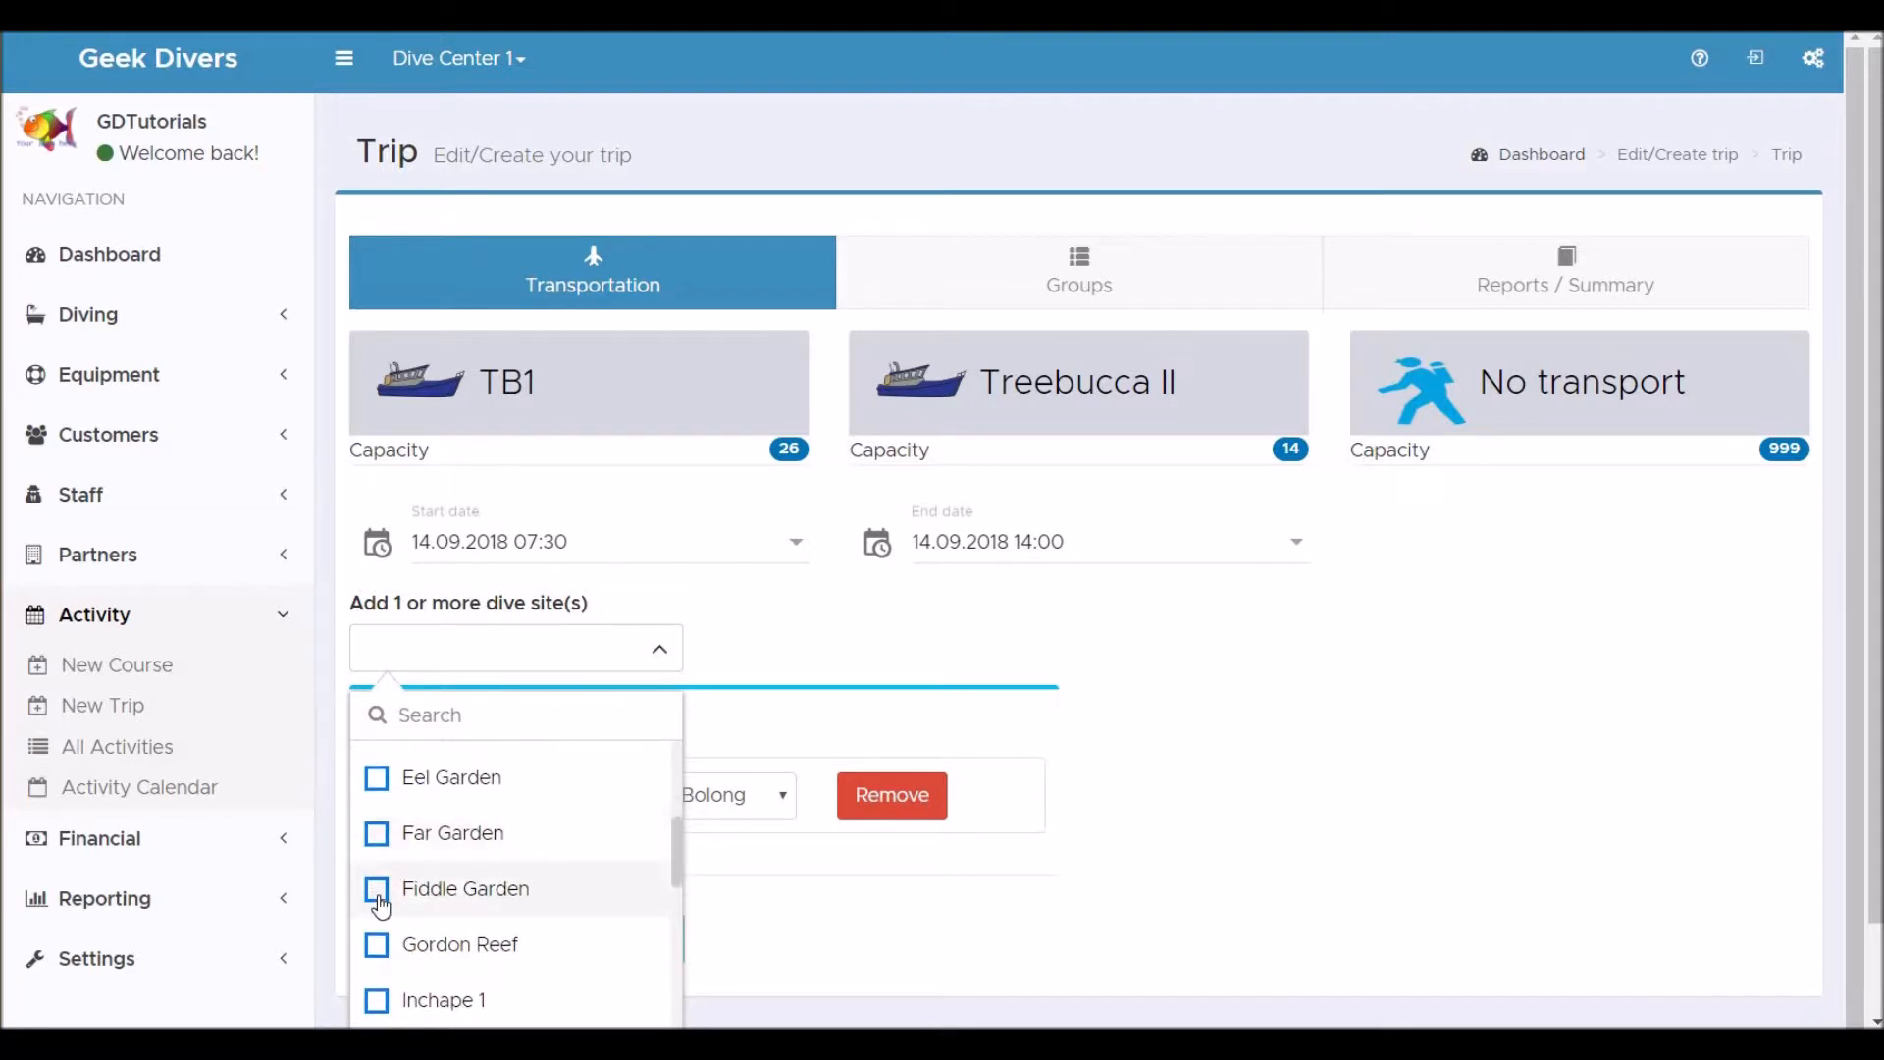
click(380, 898)
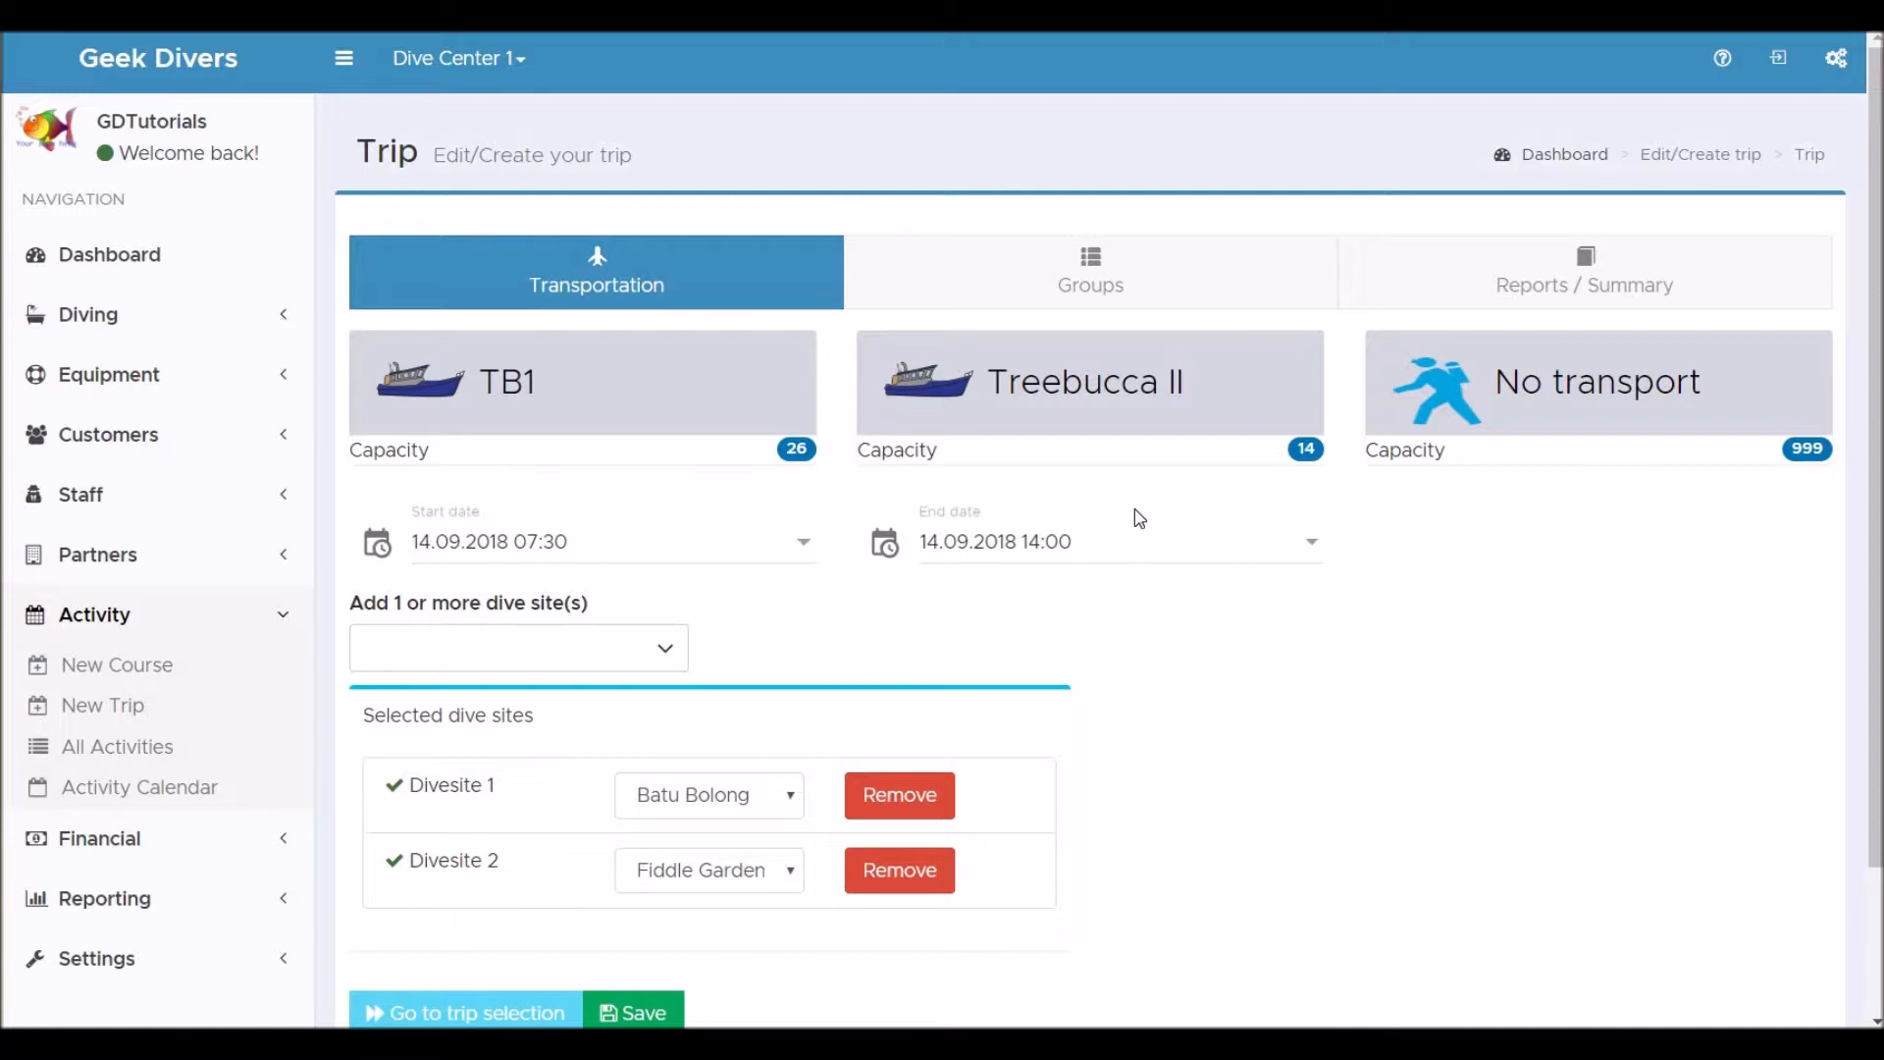
click(708, 391)
In the trip's groups, select the 2-tank dive trip (including tanks) item.
click(1099, 278)
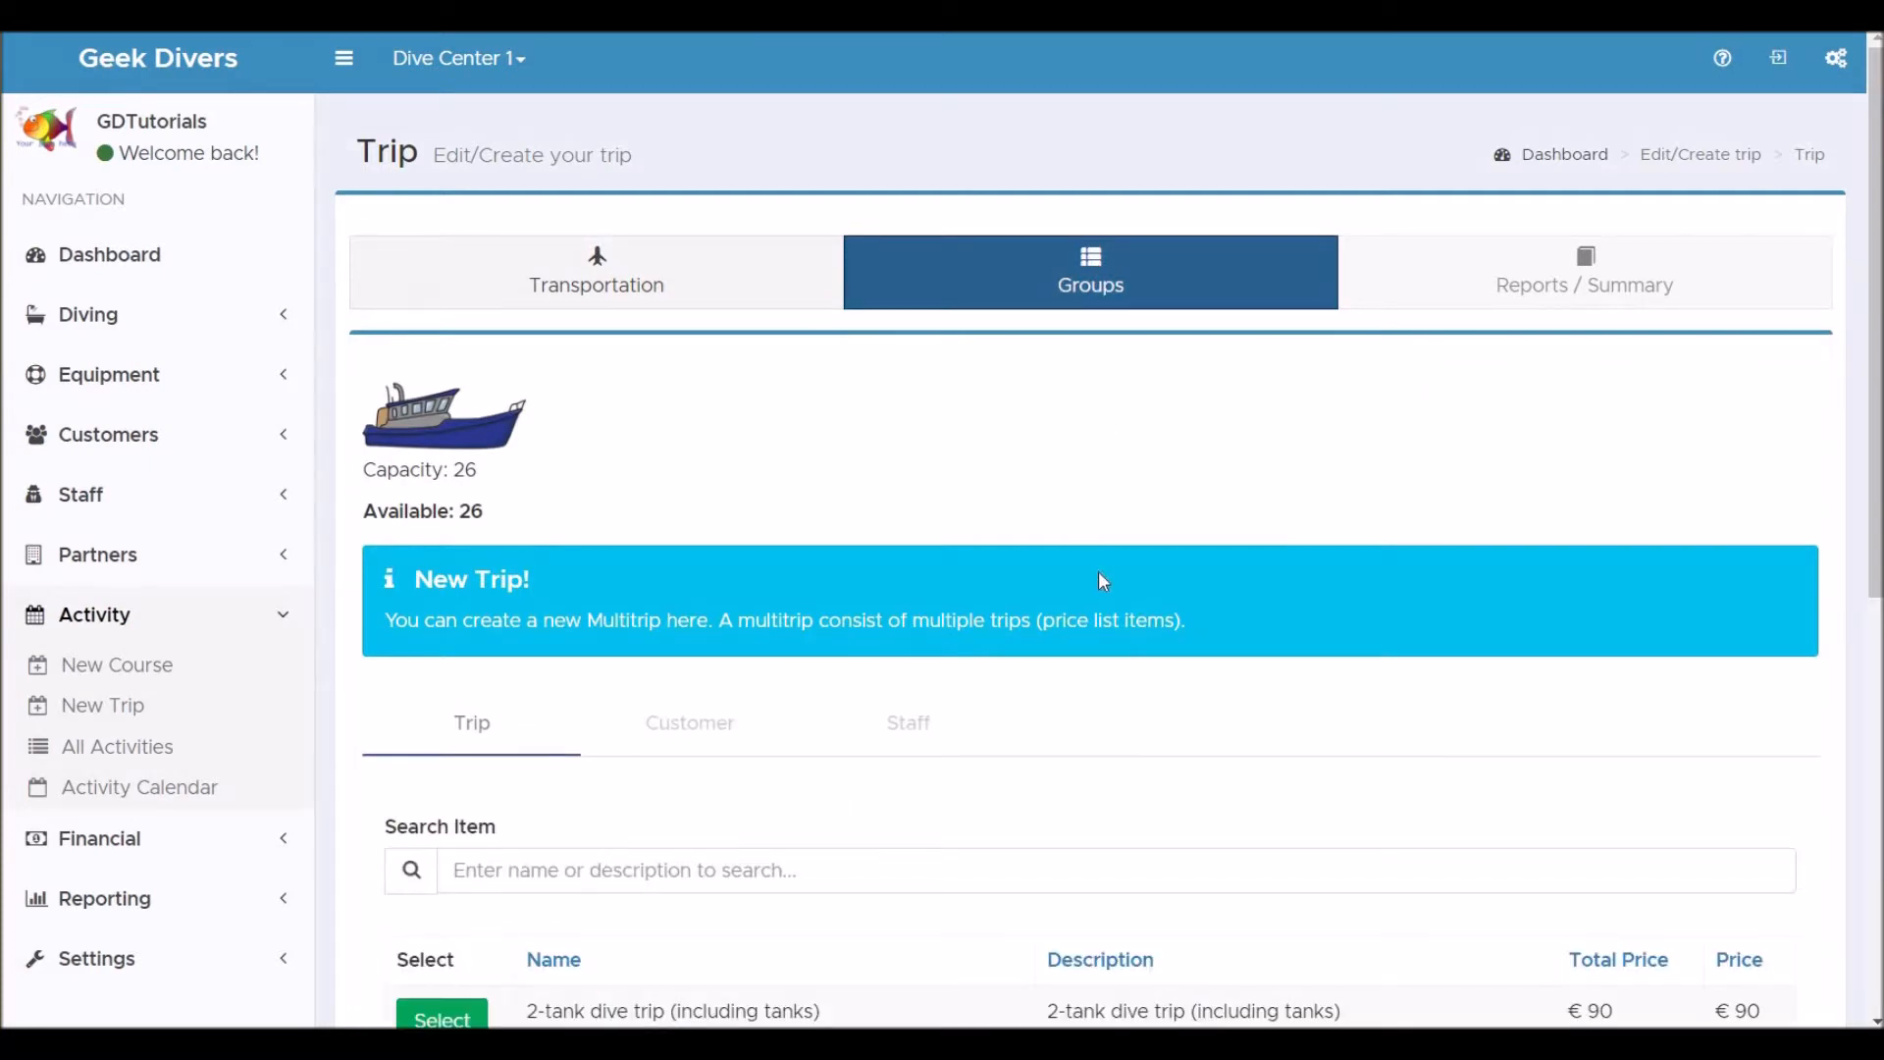
scroll(1100, 576, down, 3)
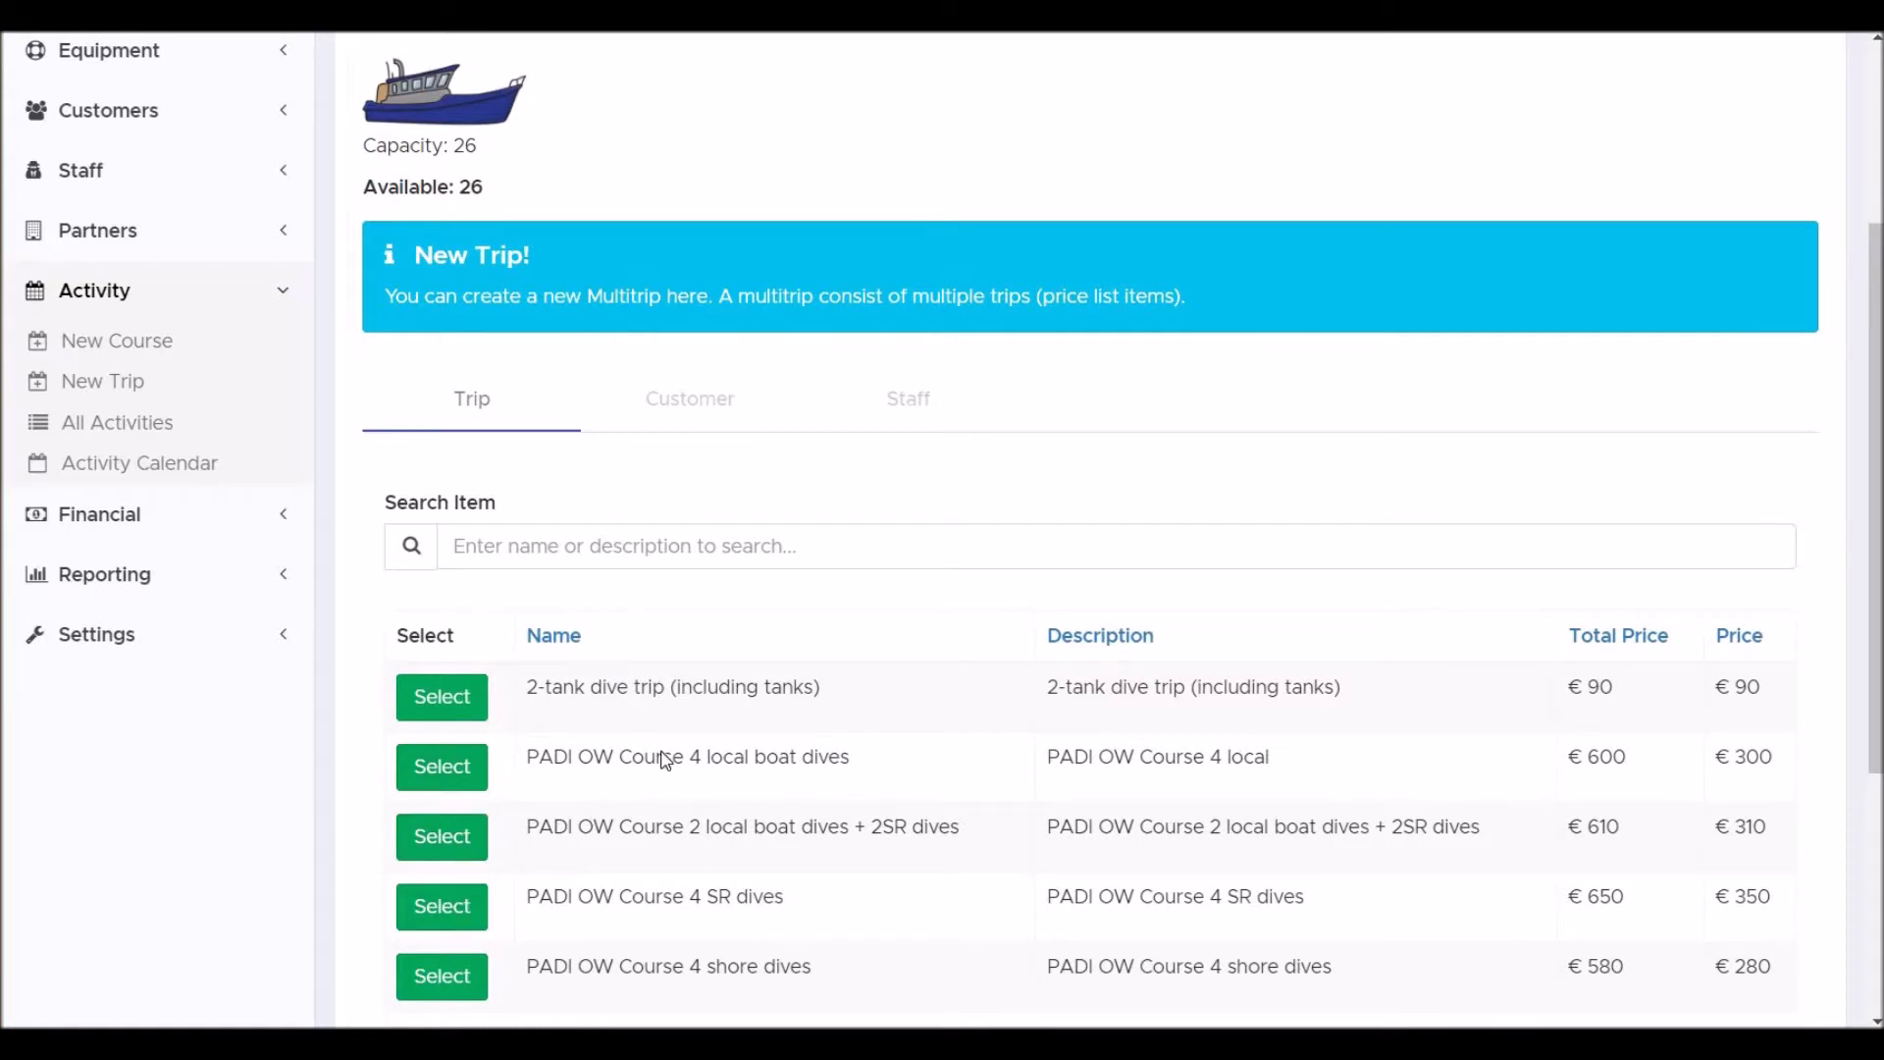
click(442, 705)
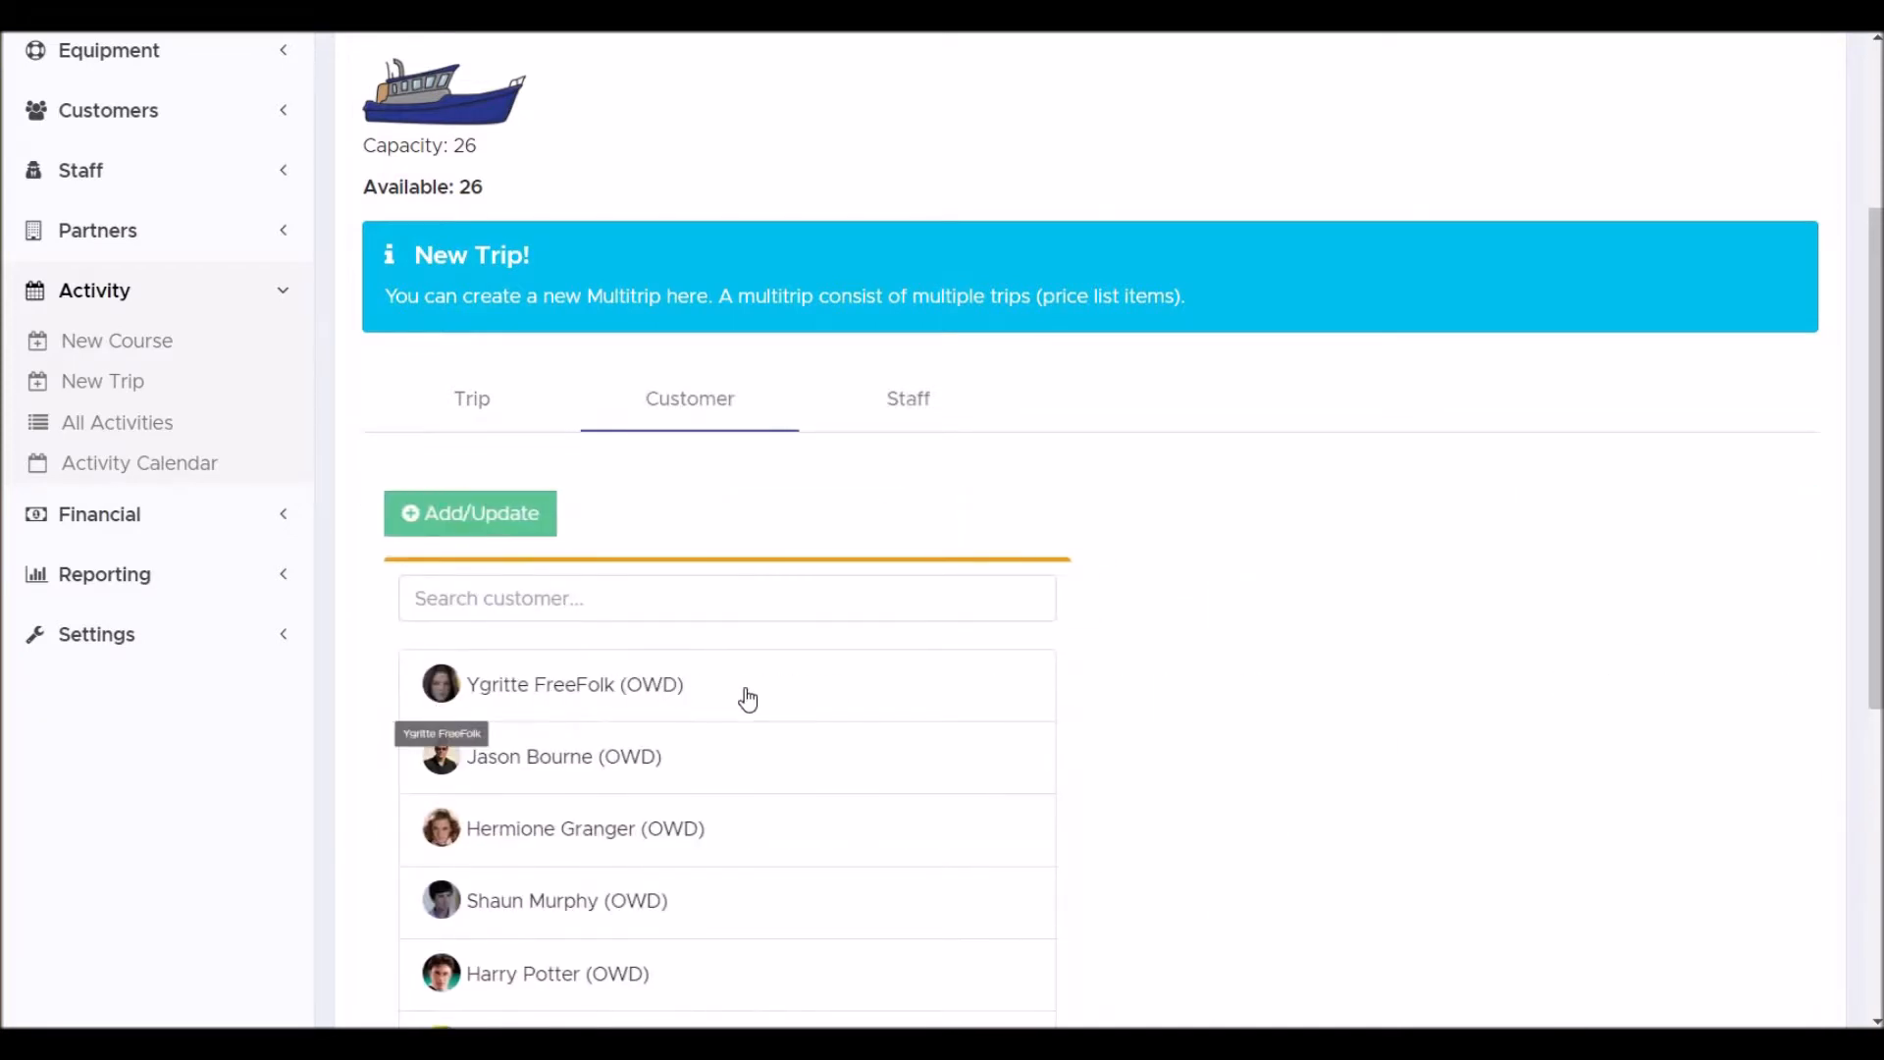
Add Ygritte FreeFolk and Jason Bourne as customers of the 2-tank dive trip.
scroll(750, 698, down, 4)
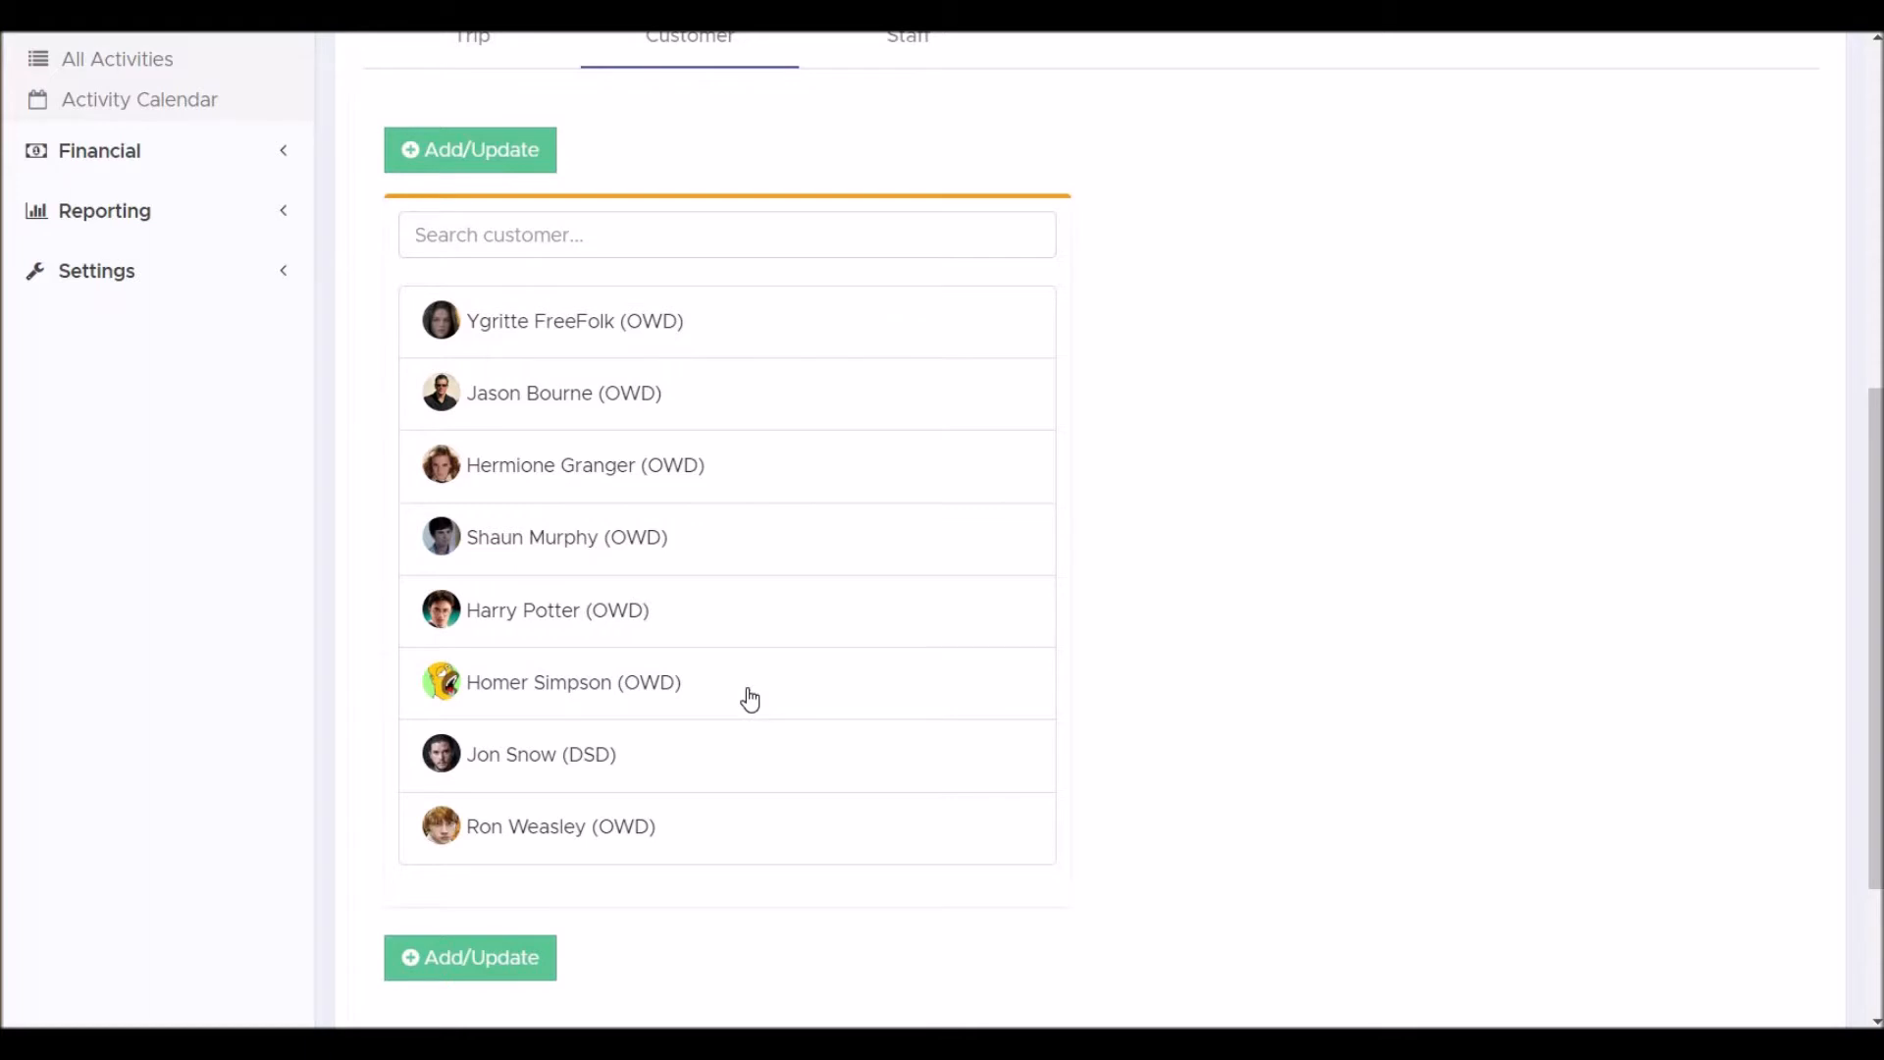
click(616, 332)
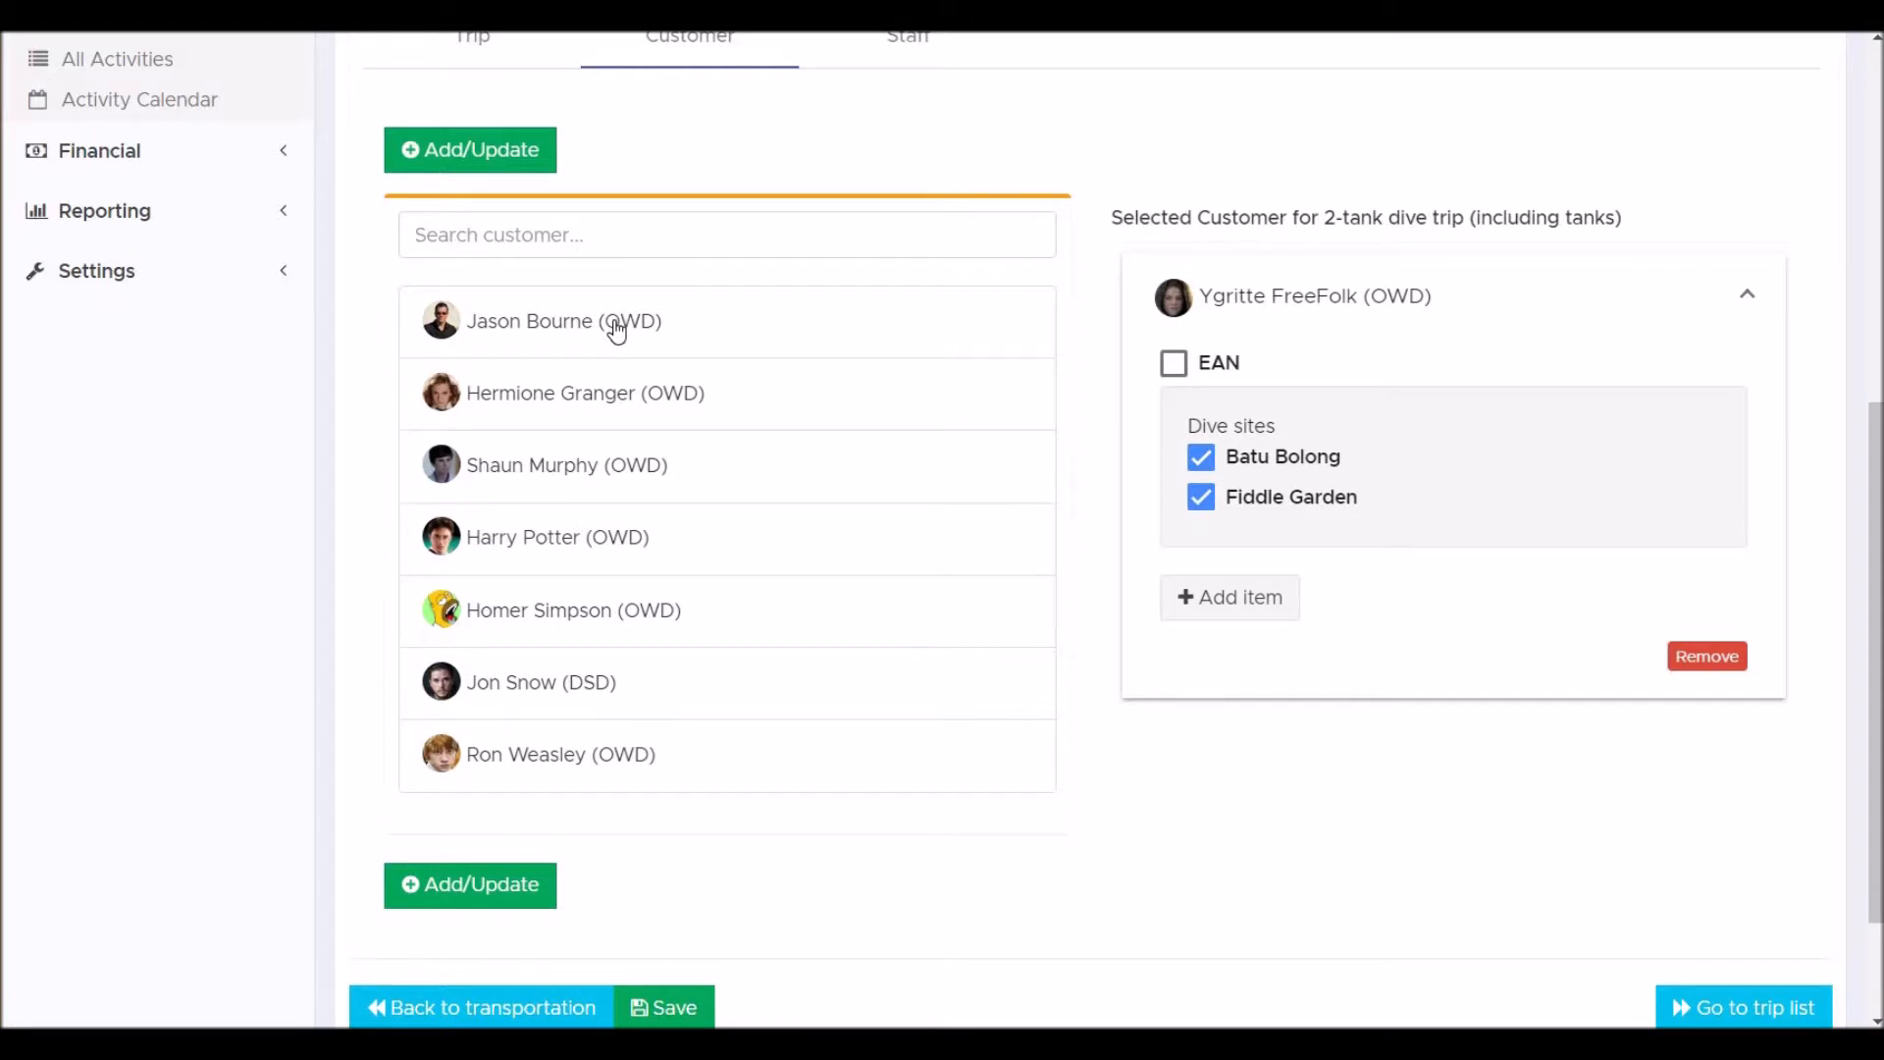
click(617, 332)
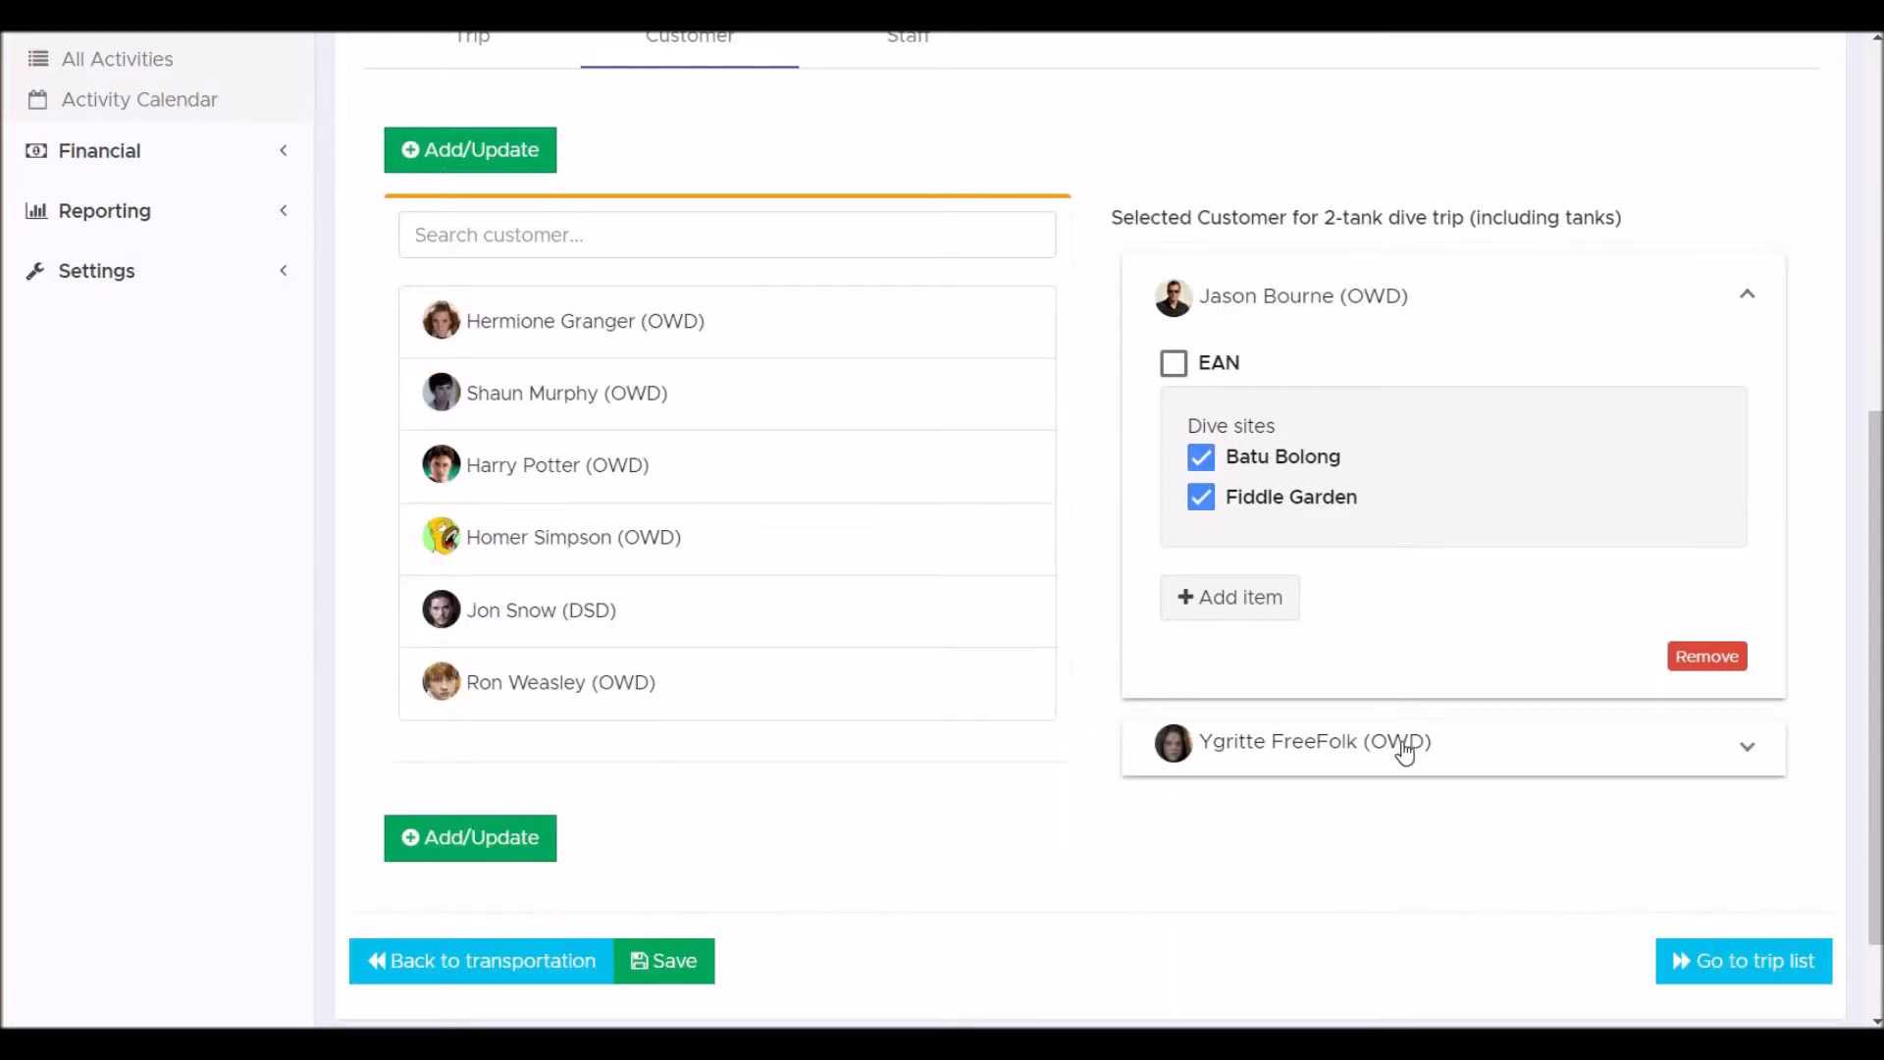
Add Tatiana Maslany as staff for the 2-tank dive trip and add the group to the trip.
scroll(1211, 513, up, 2)
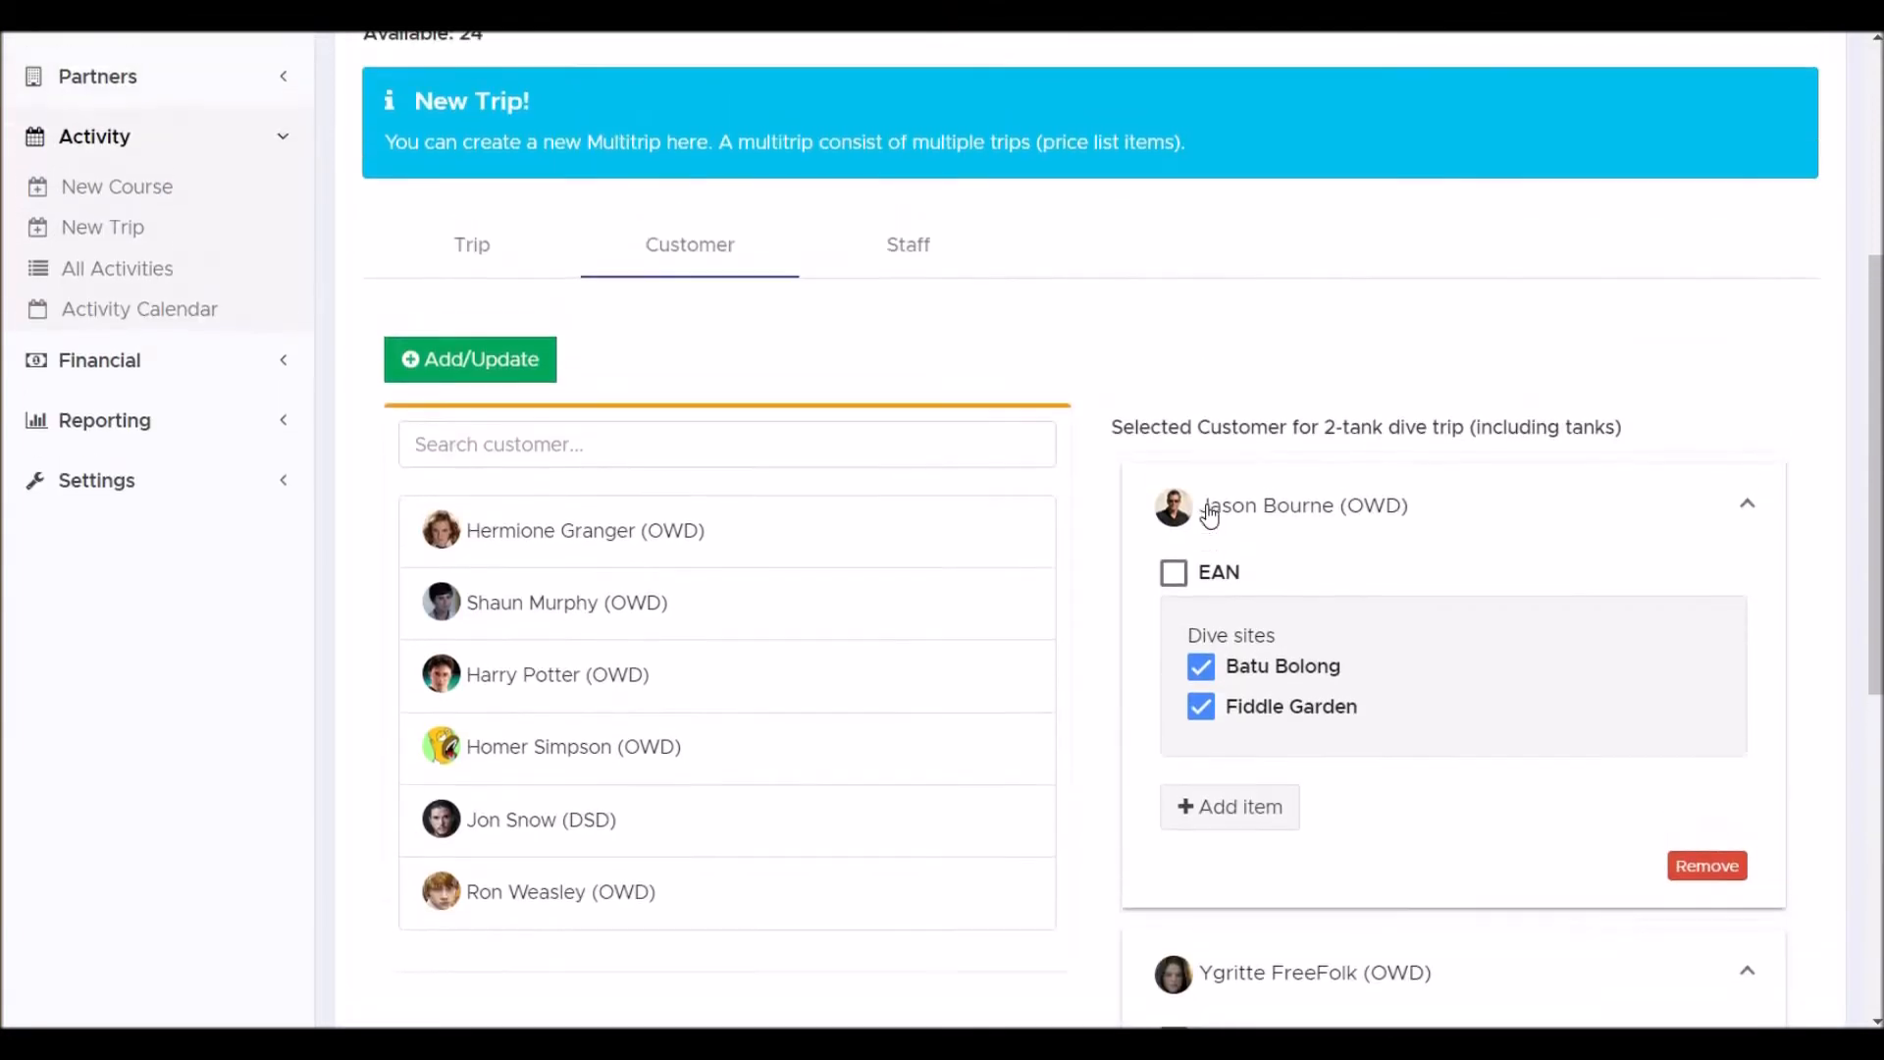
click(920, 252)
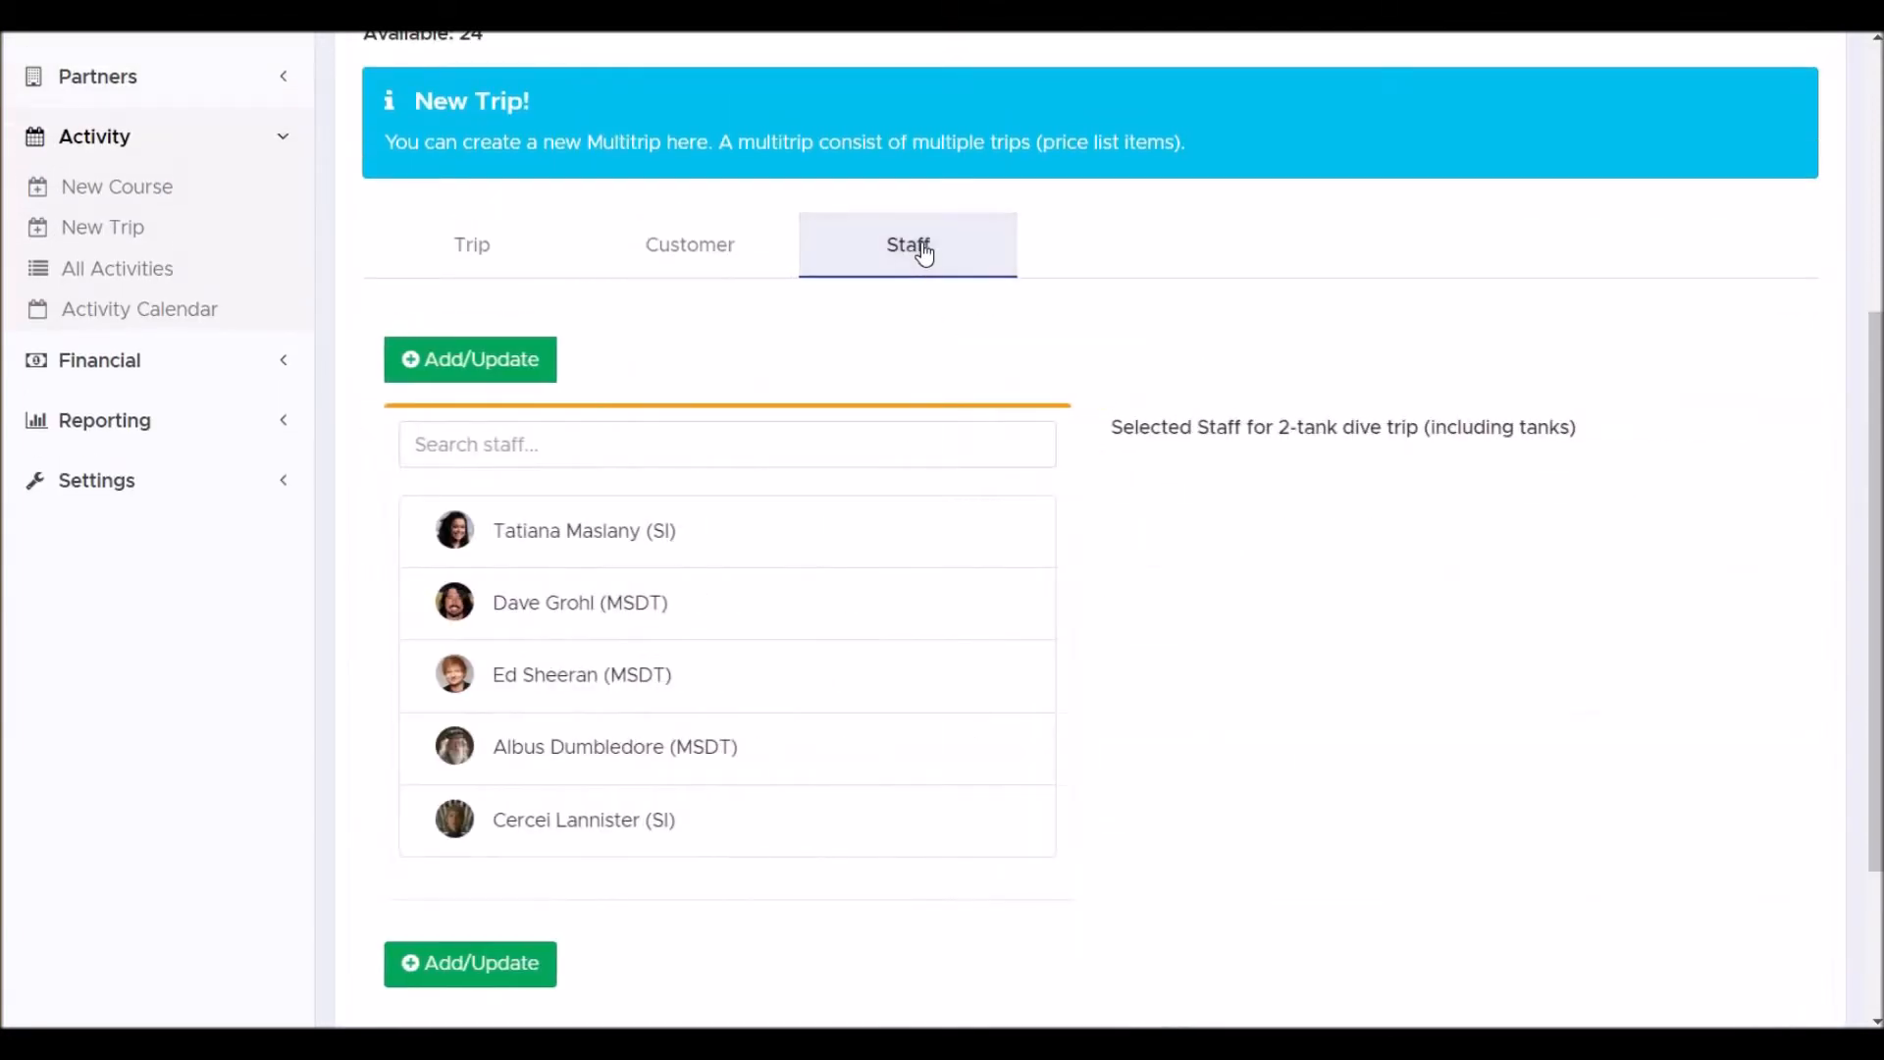
click(555, 535)
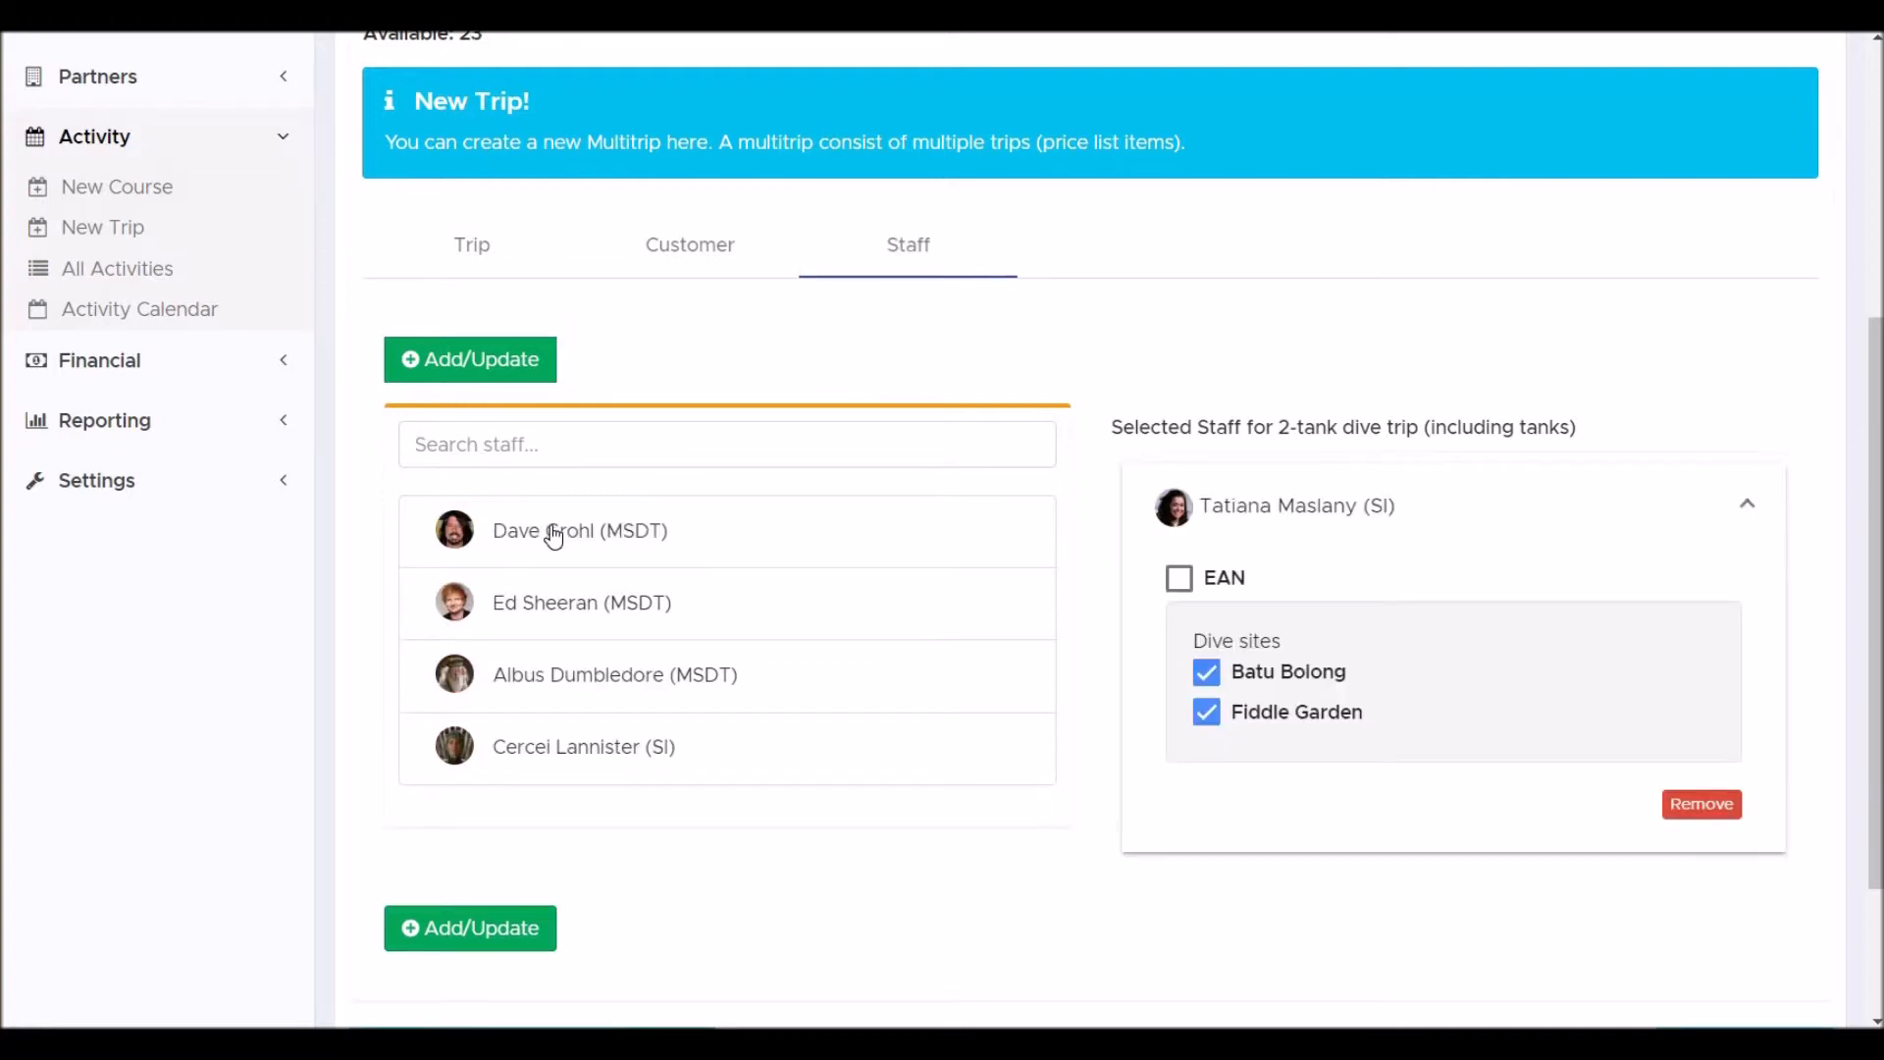
click(512, 368)
Search the items for 'ow' and select PADI OW Course 4 local boat dives.
scroll(1010, 353, up, 3)
scroll(1011, 354, up, 1)
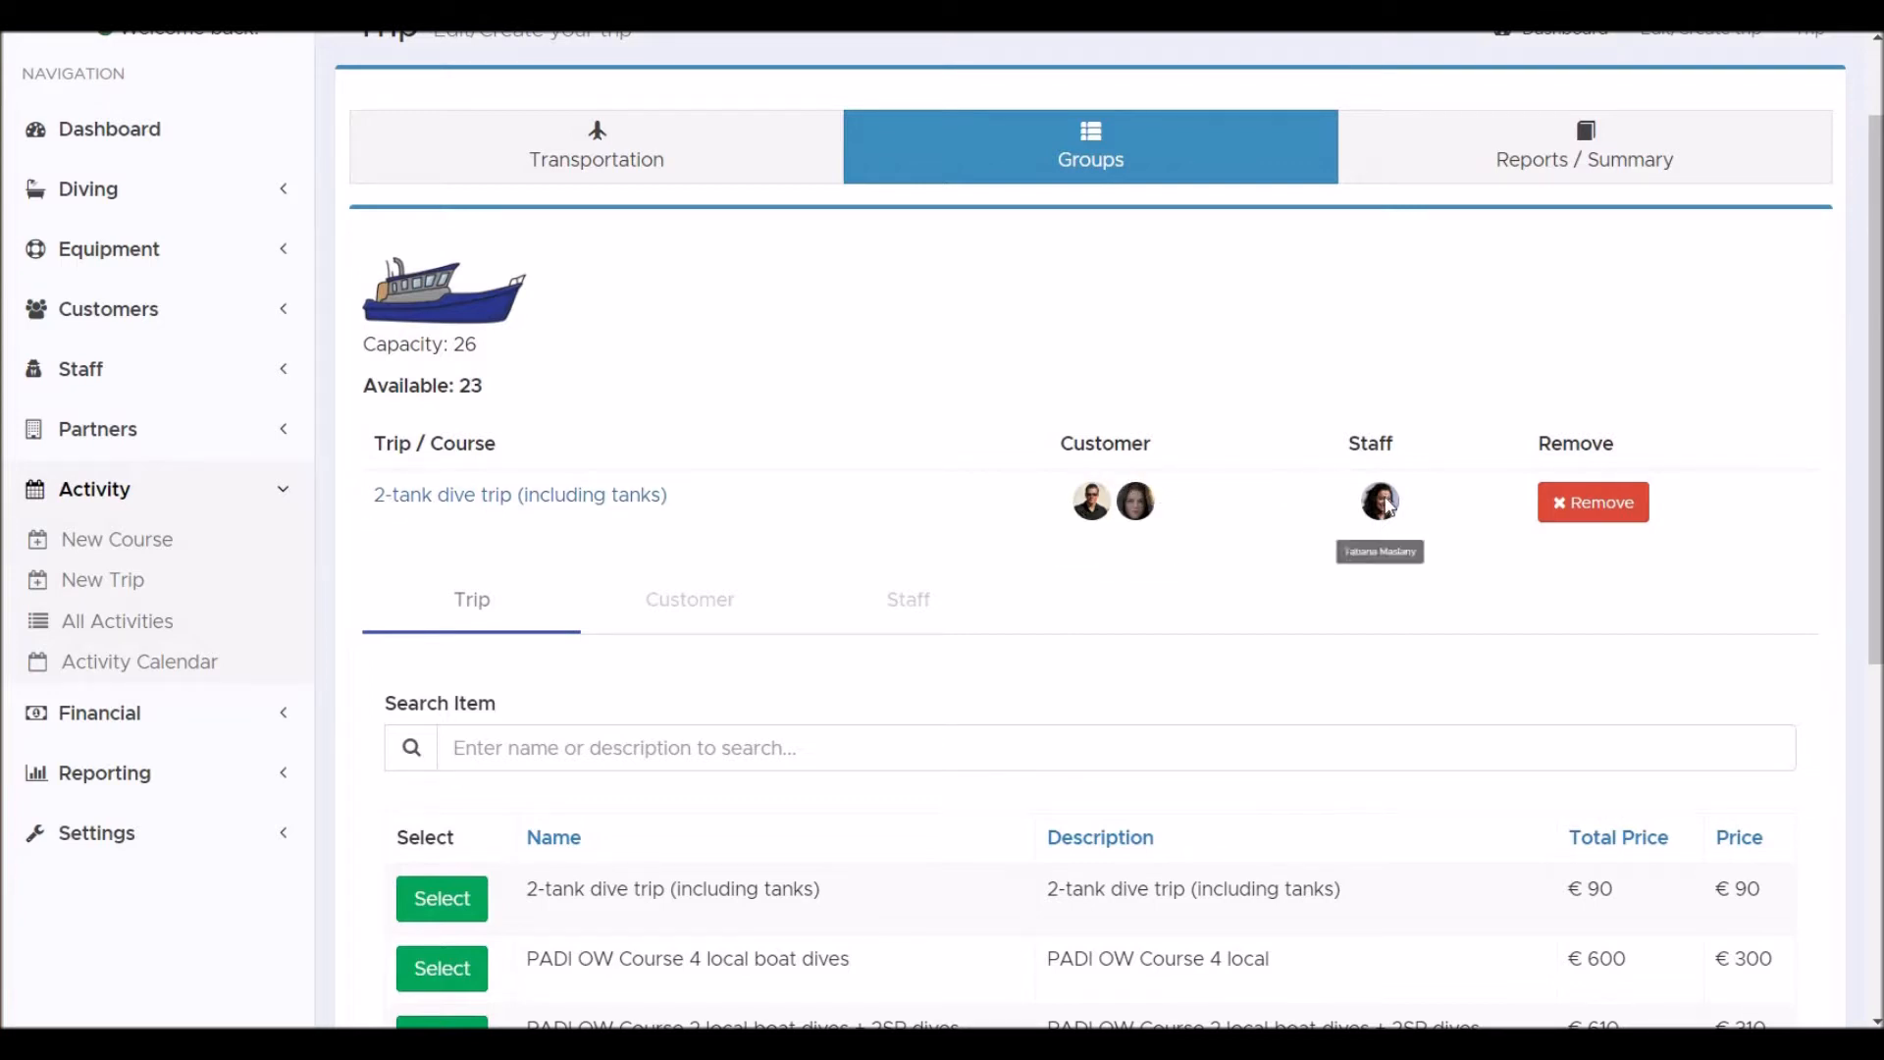
click(711, 742)
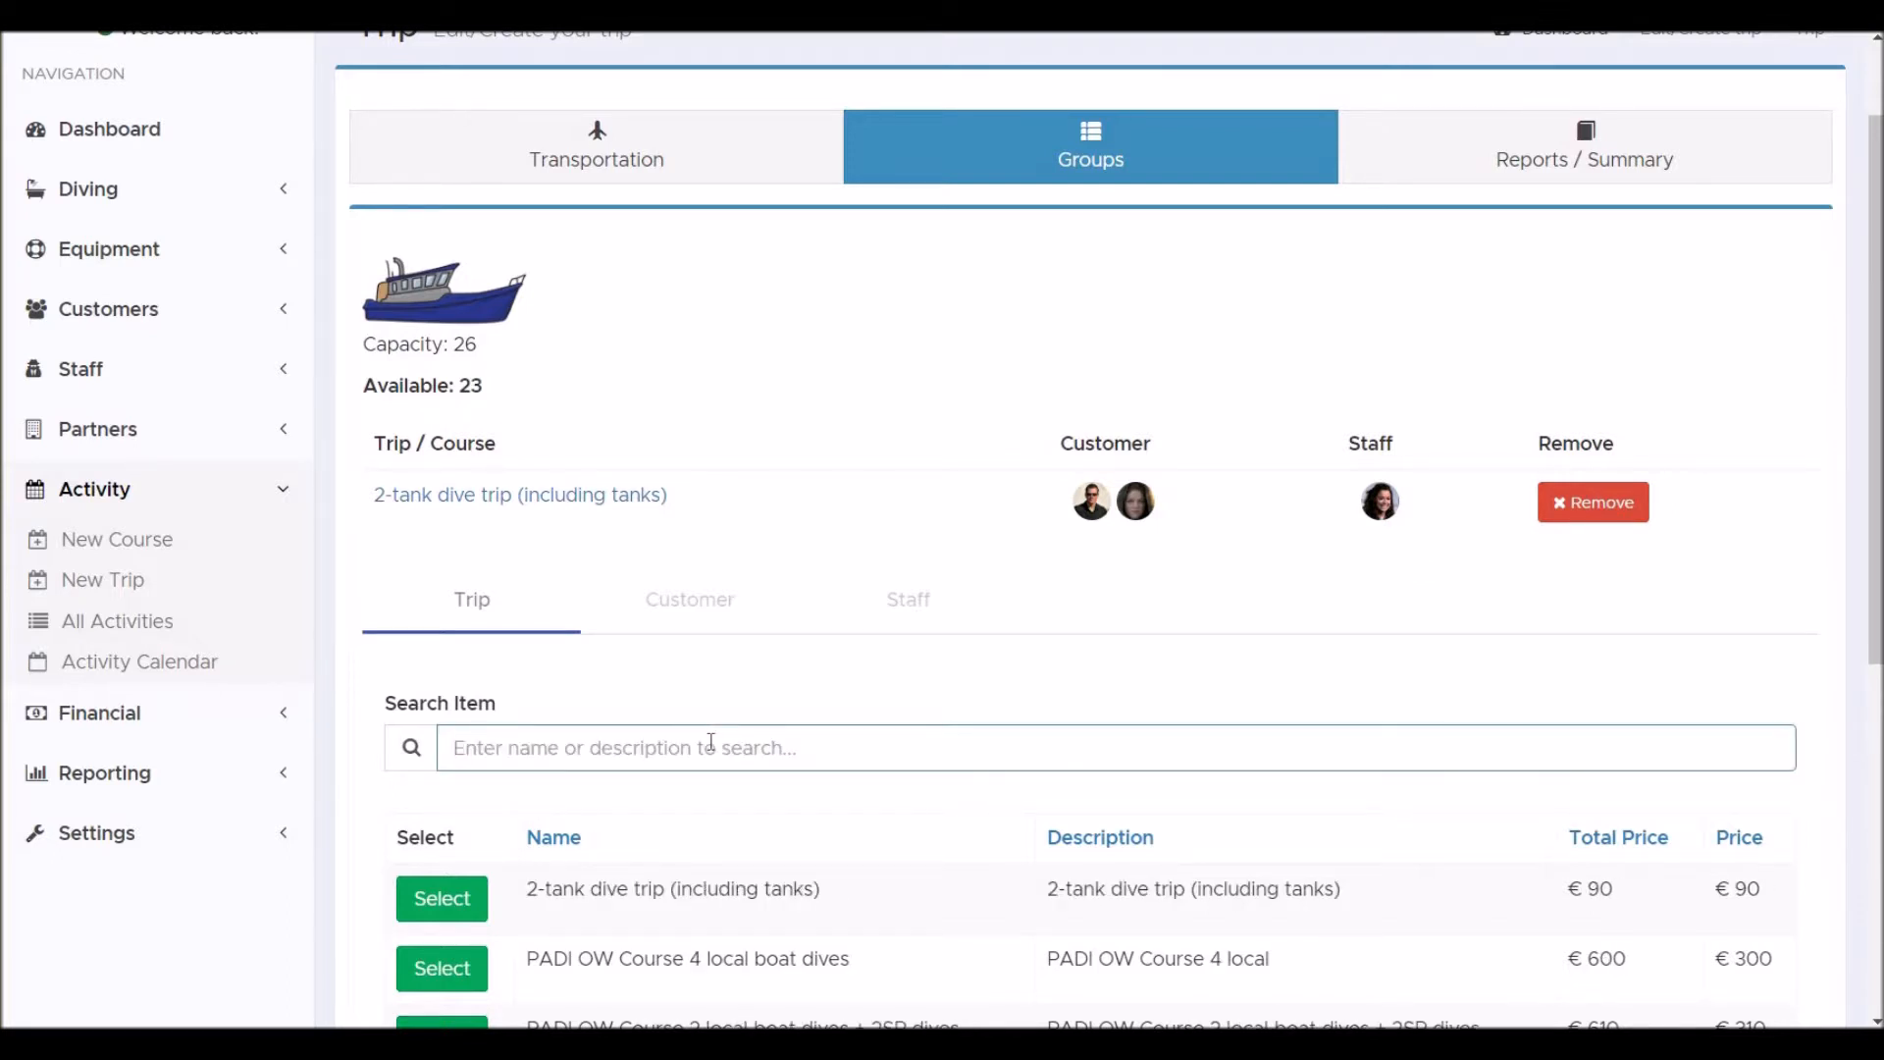
text(ow)
scroll(713, 746, down, 1)
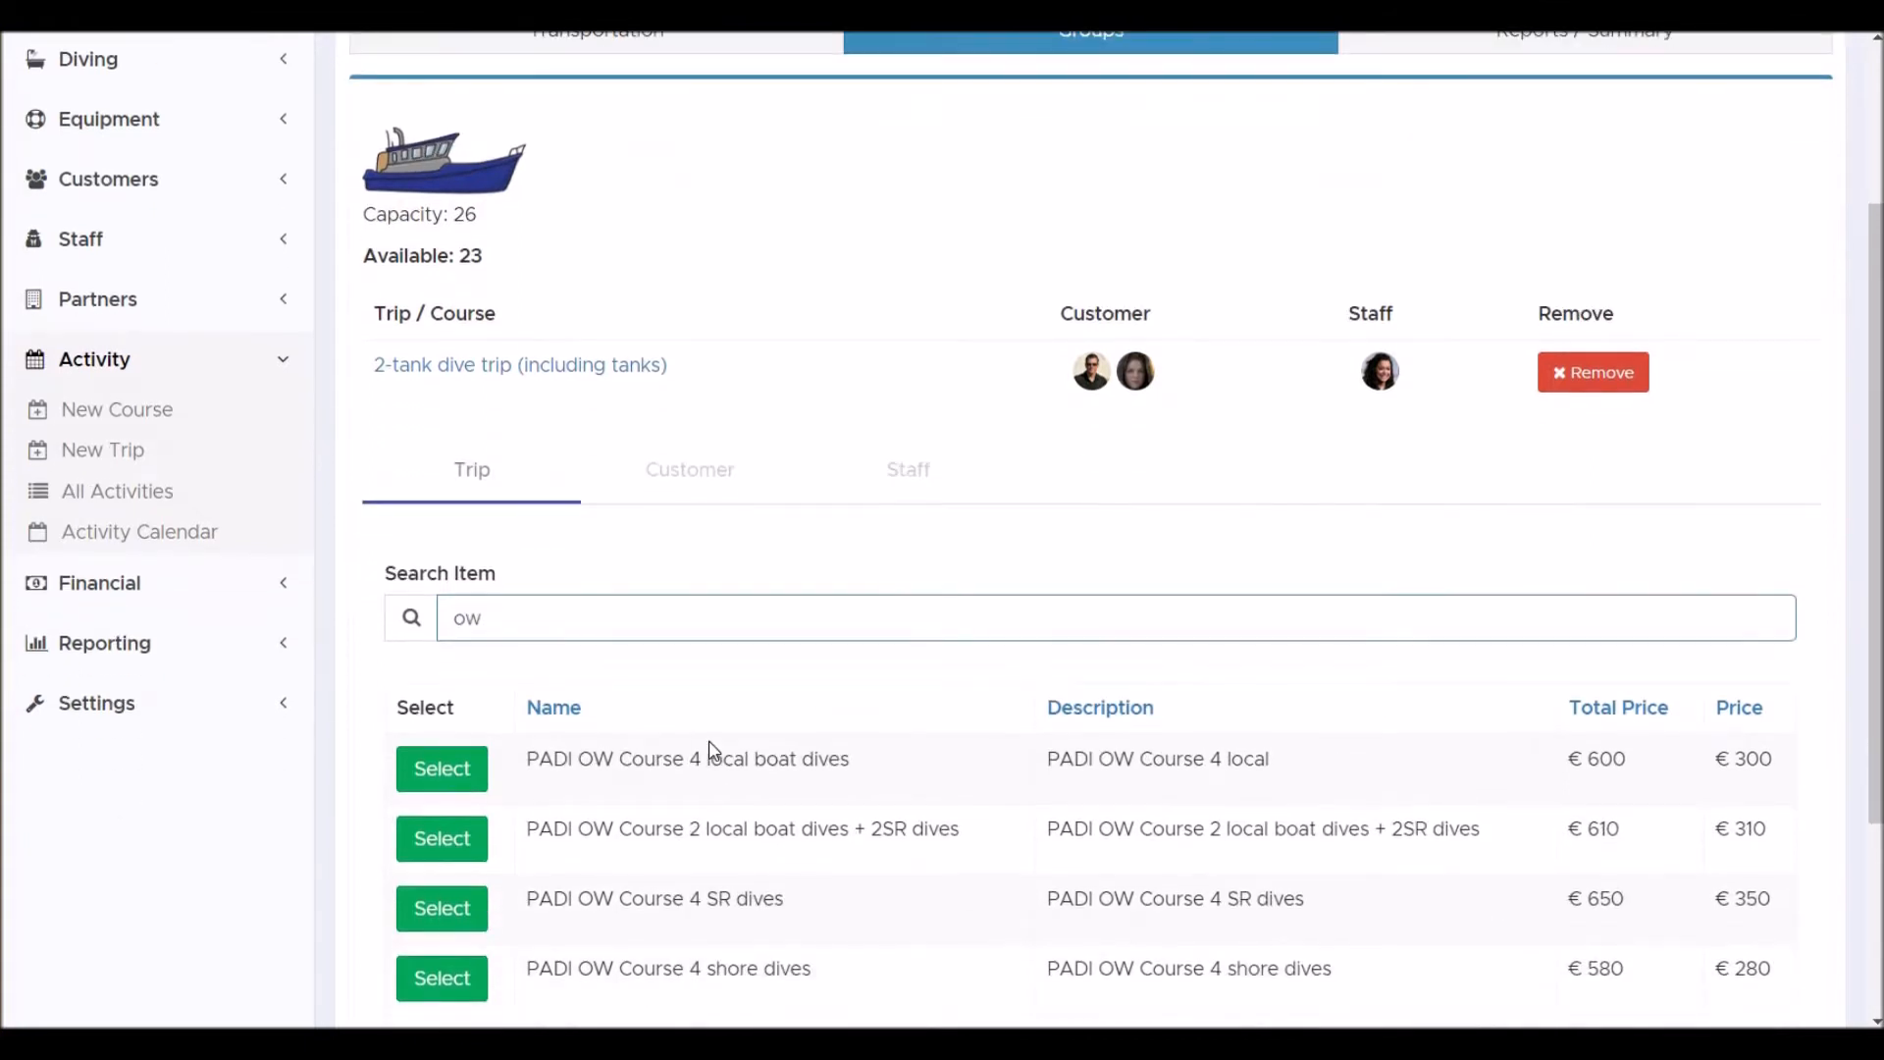
click(452, 772)
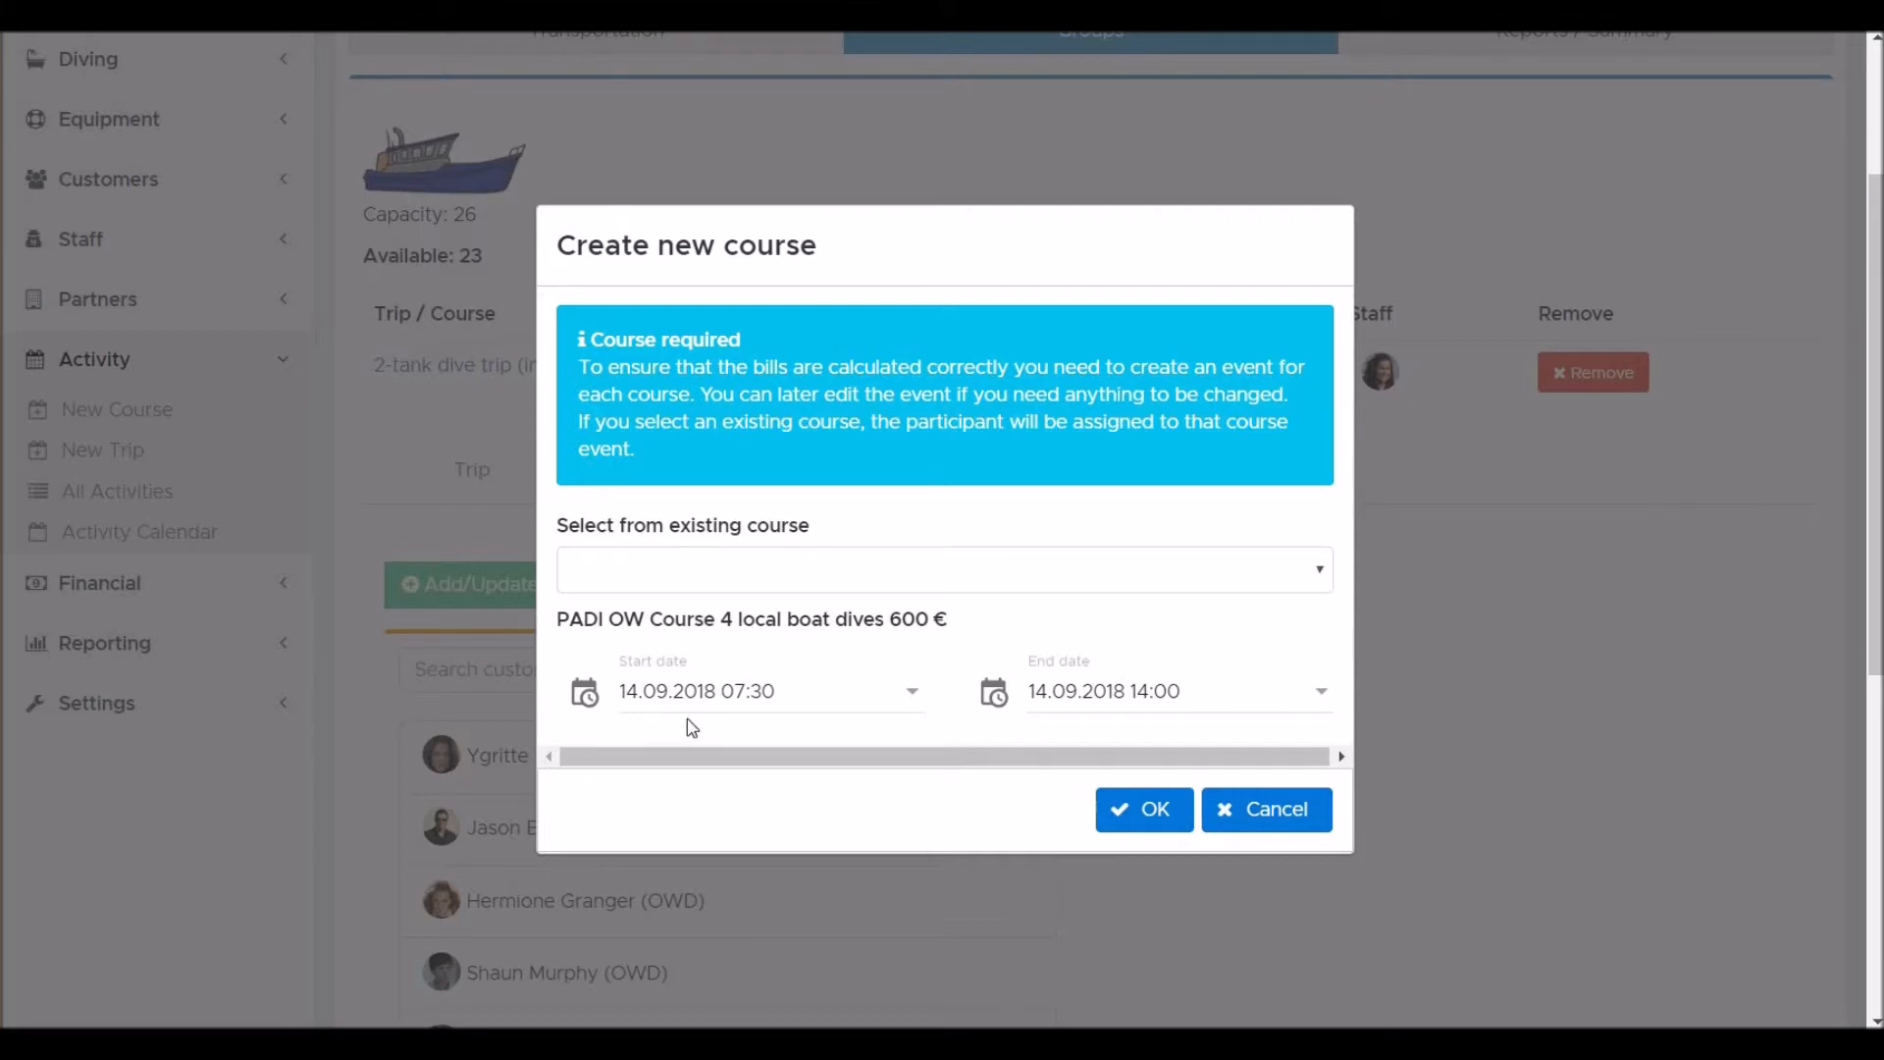
Assign the item to the existing PADI OW Course 4 local boat dives course of 13.09.2018 and confirm.
click(1021, 576)
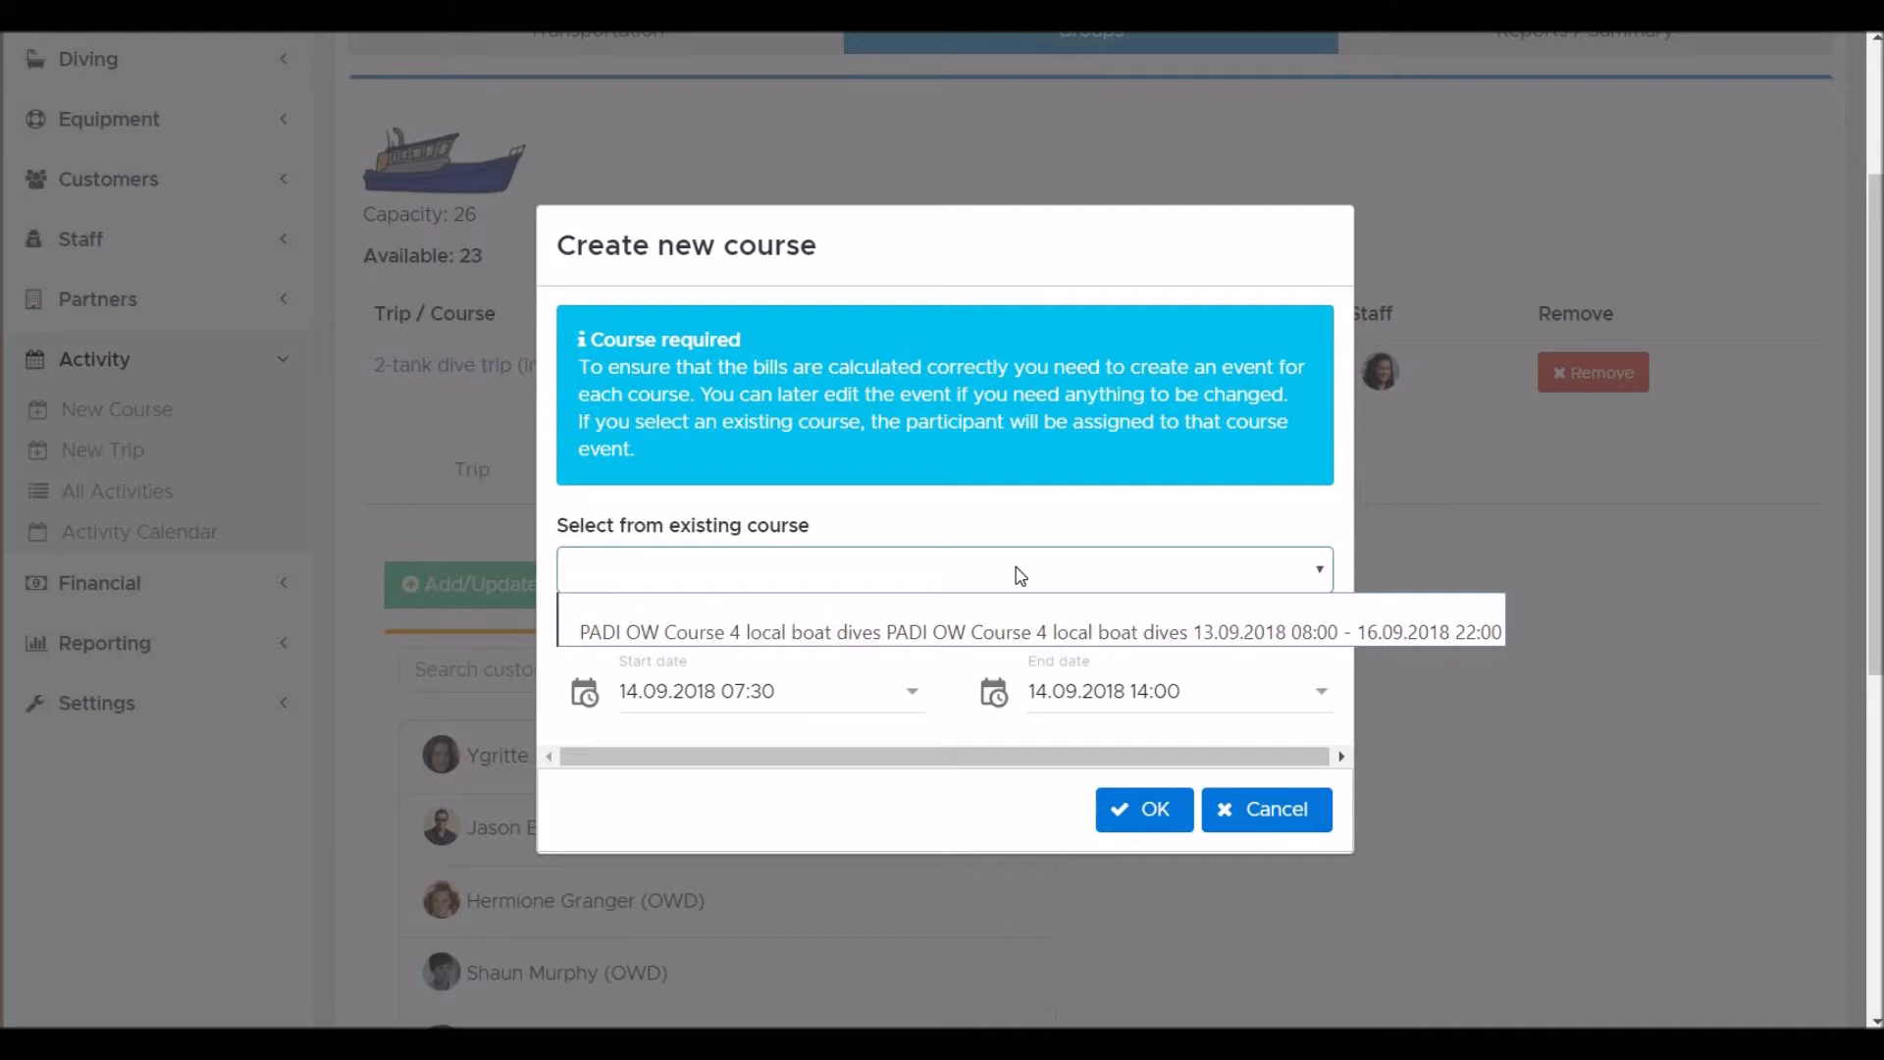
click(993, 634)
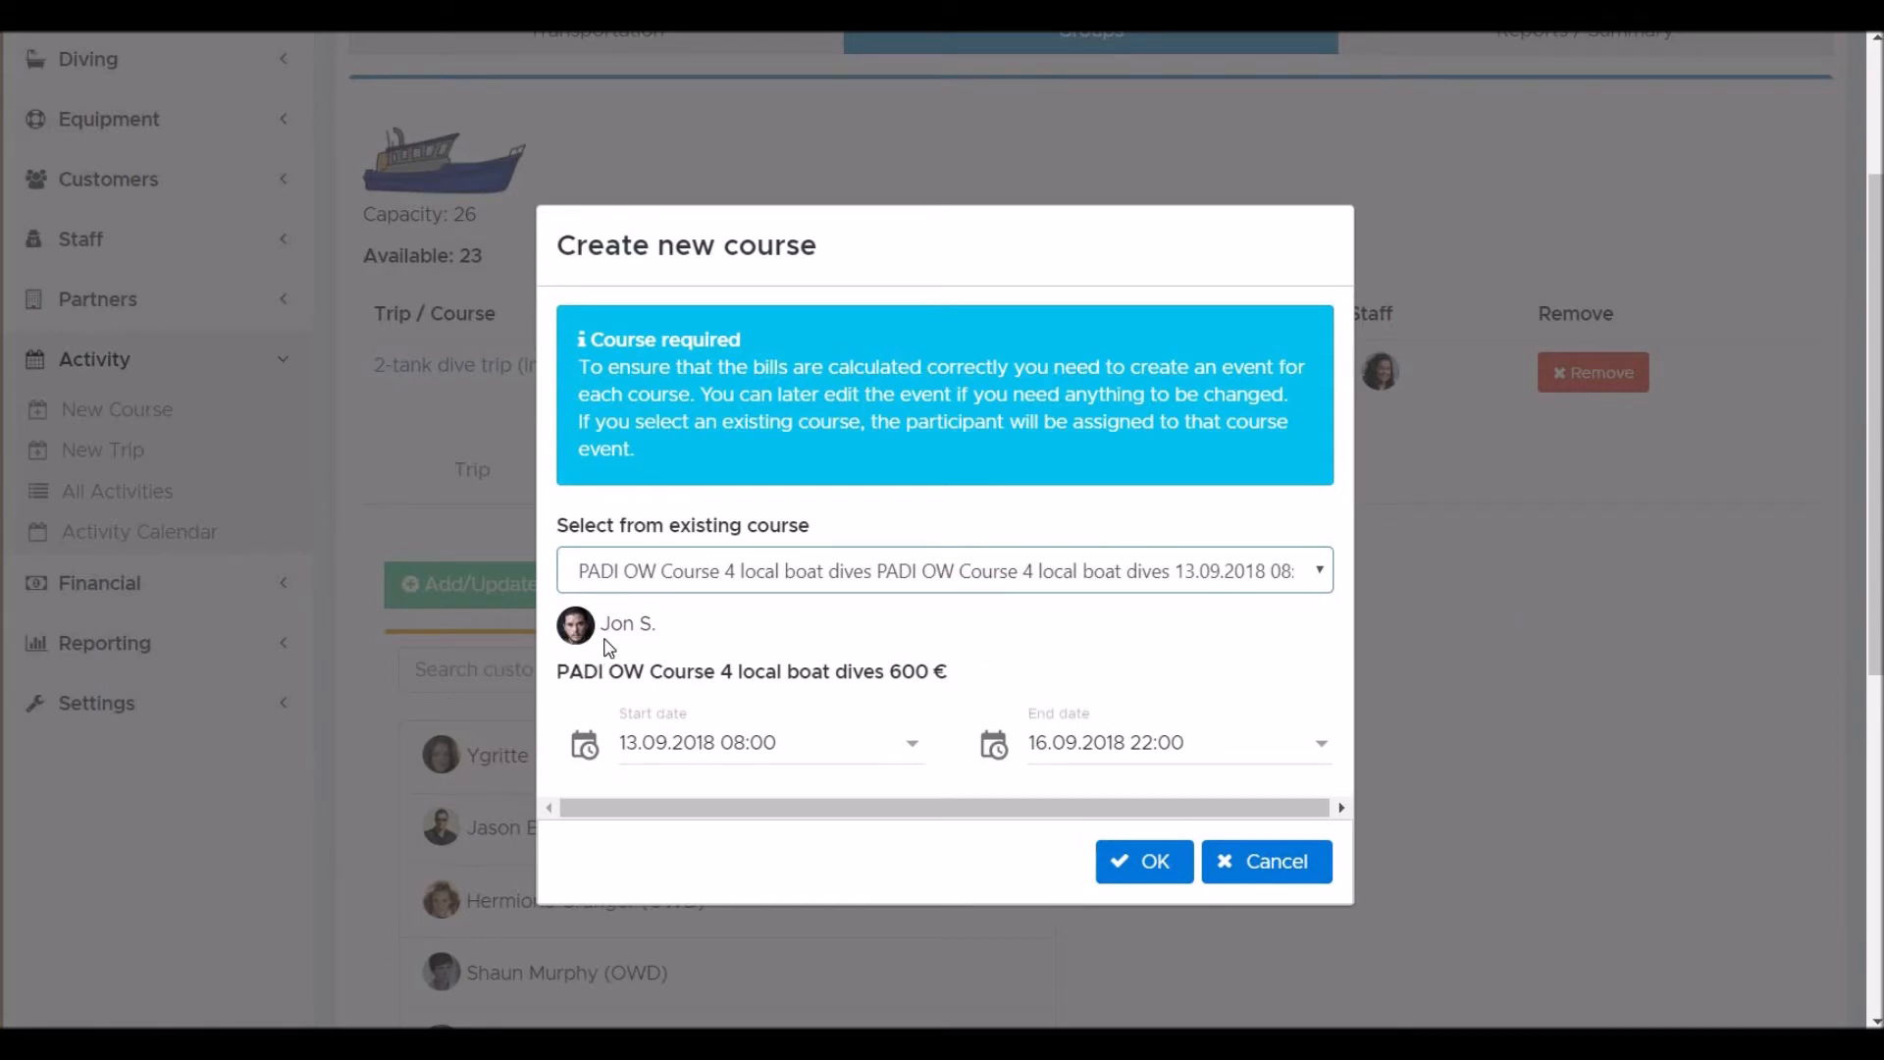
click(1155, 863)
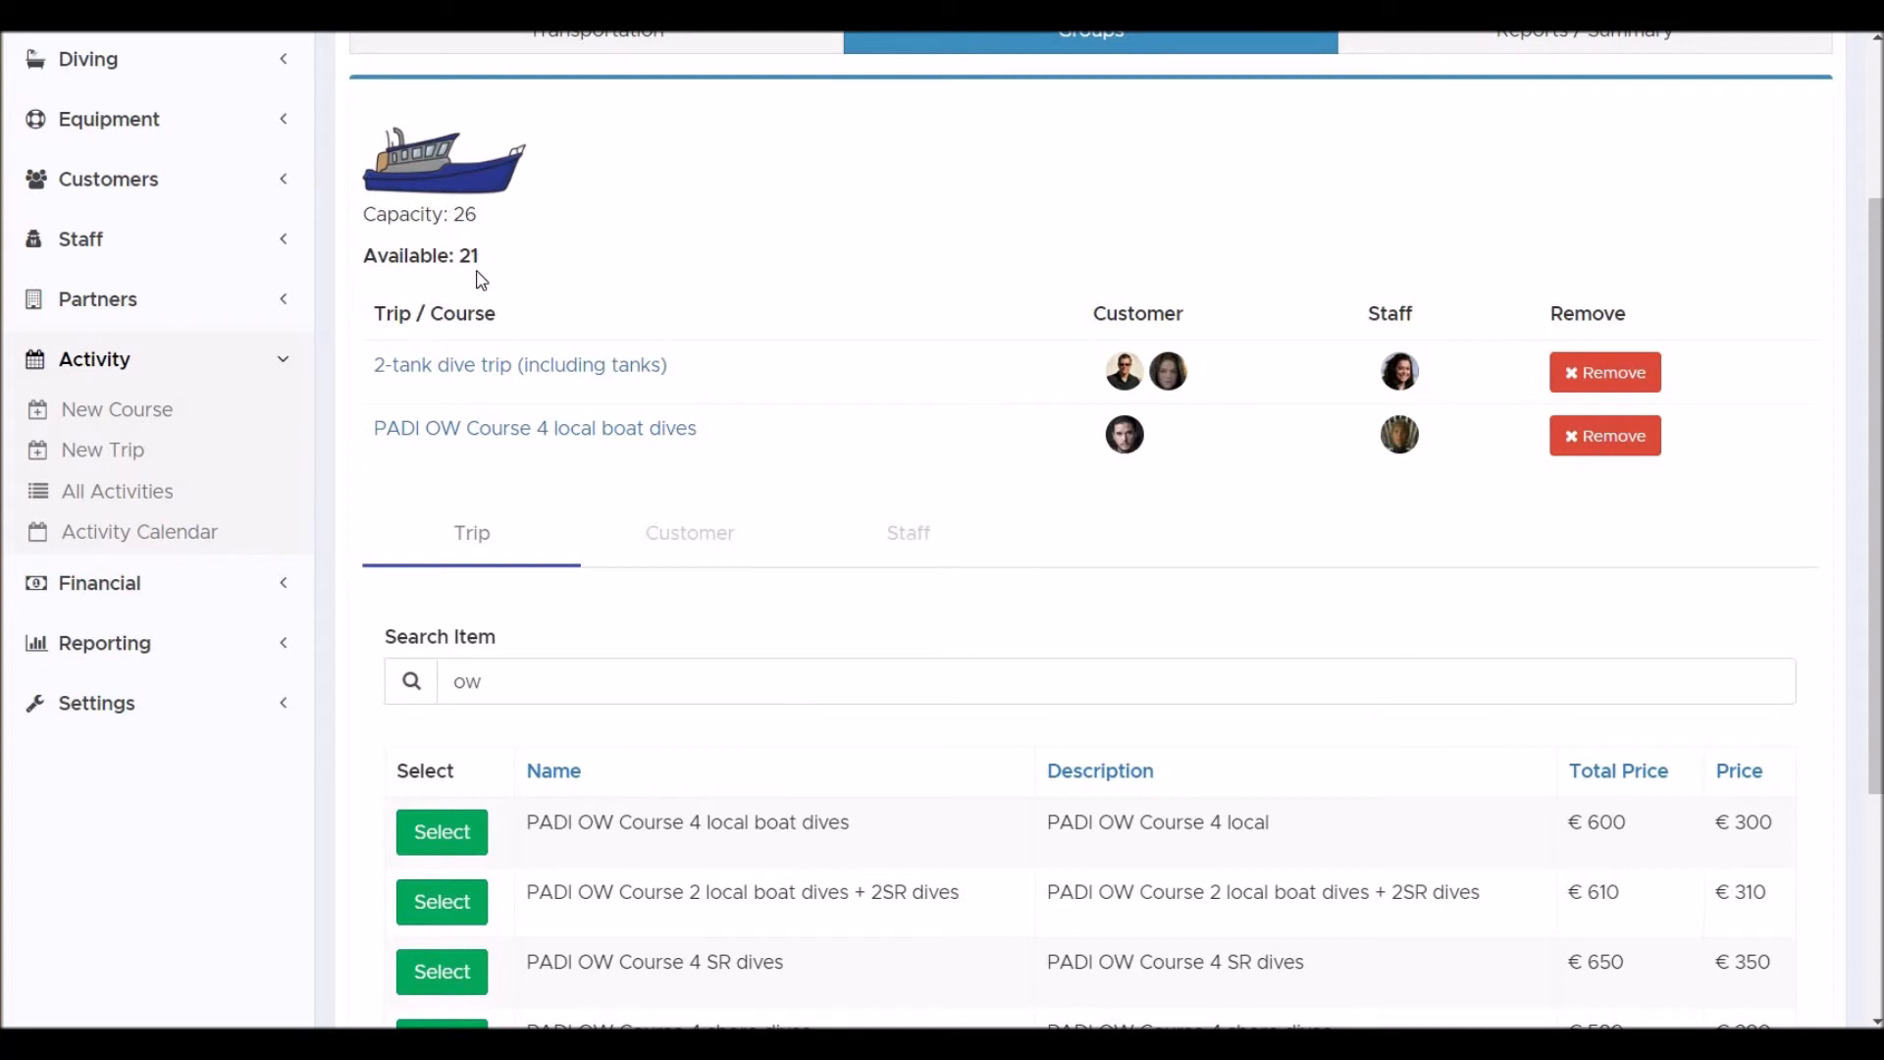
Save the trip.
scroll(481, 281, down, 4)
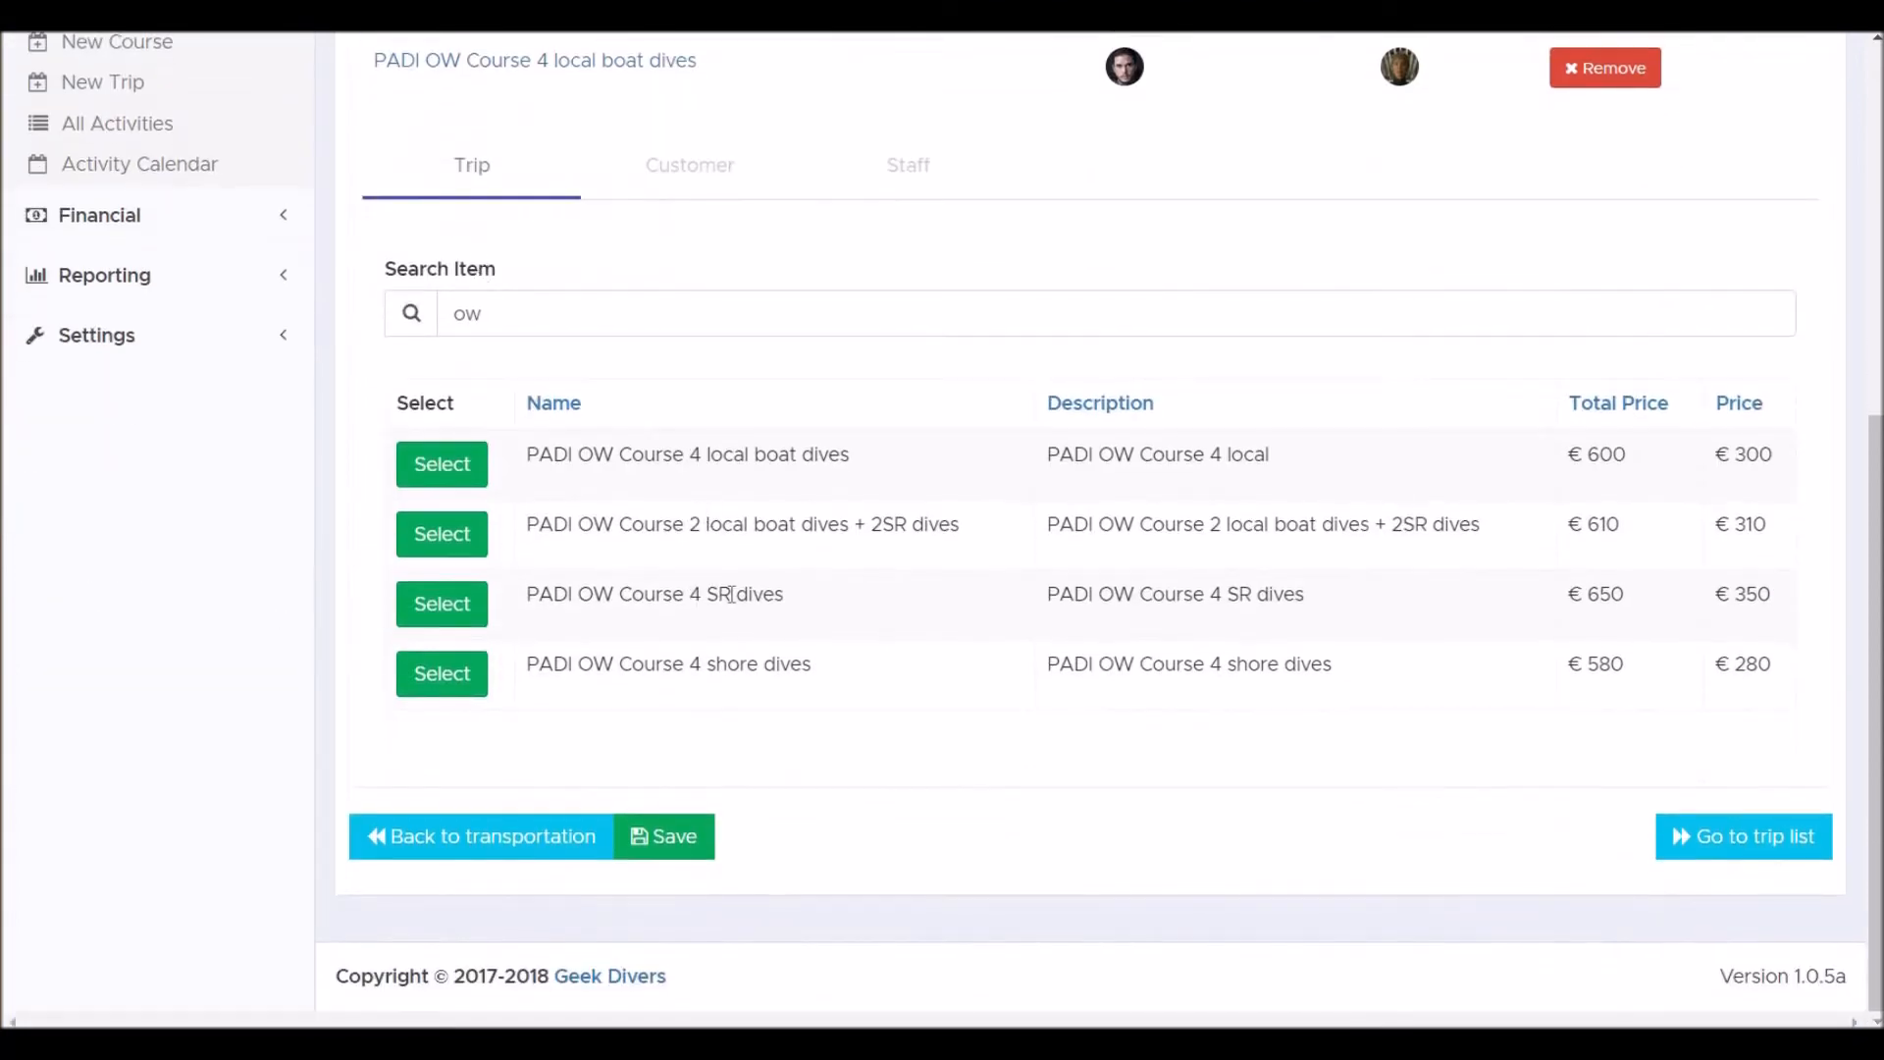
click(672, 846)
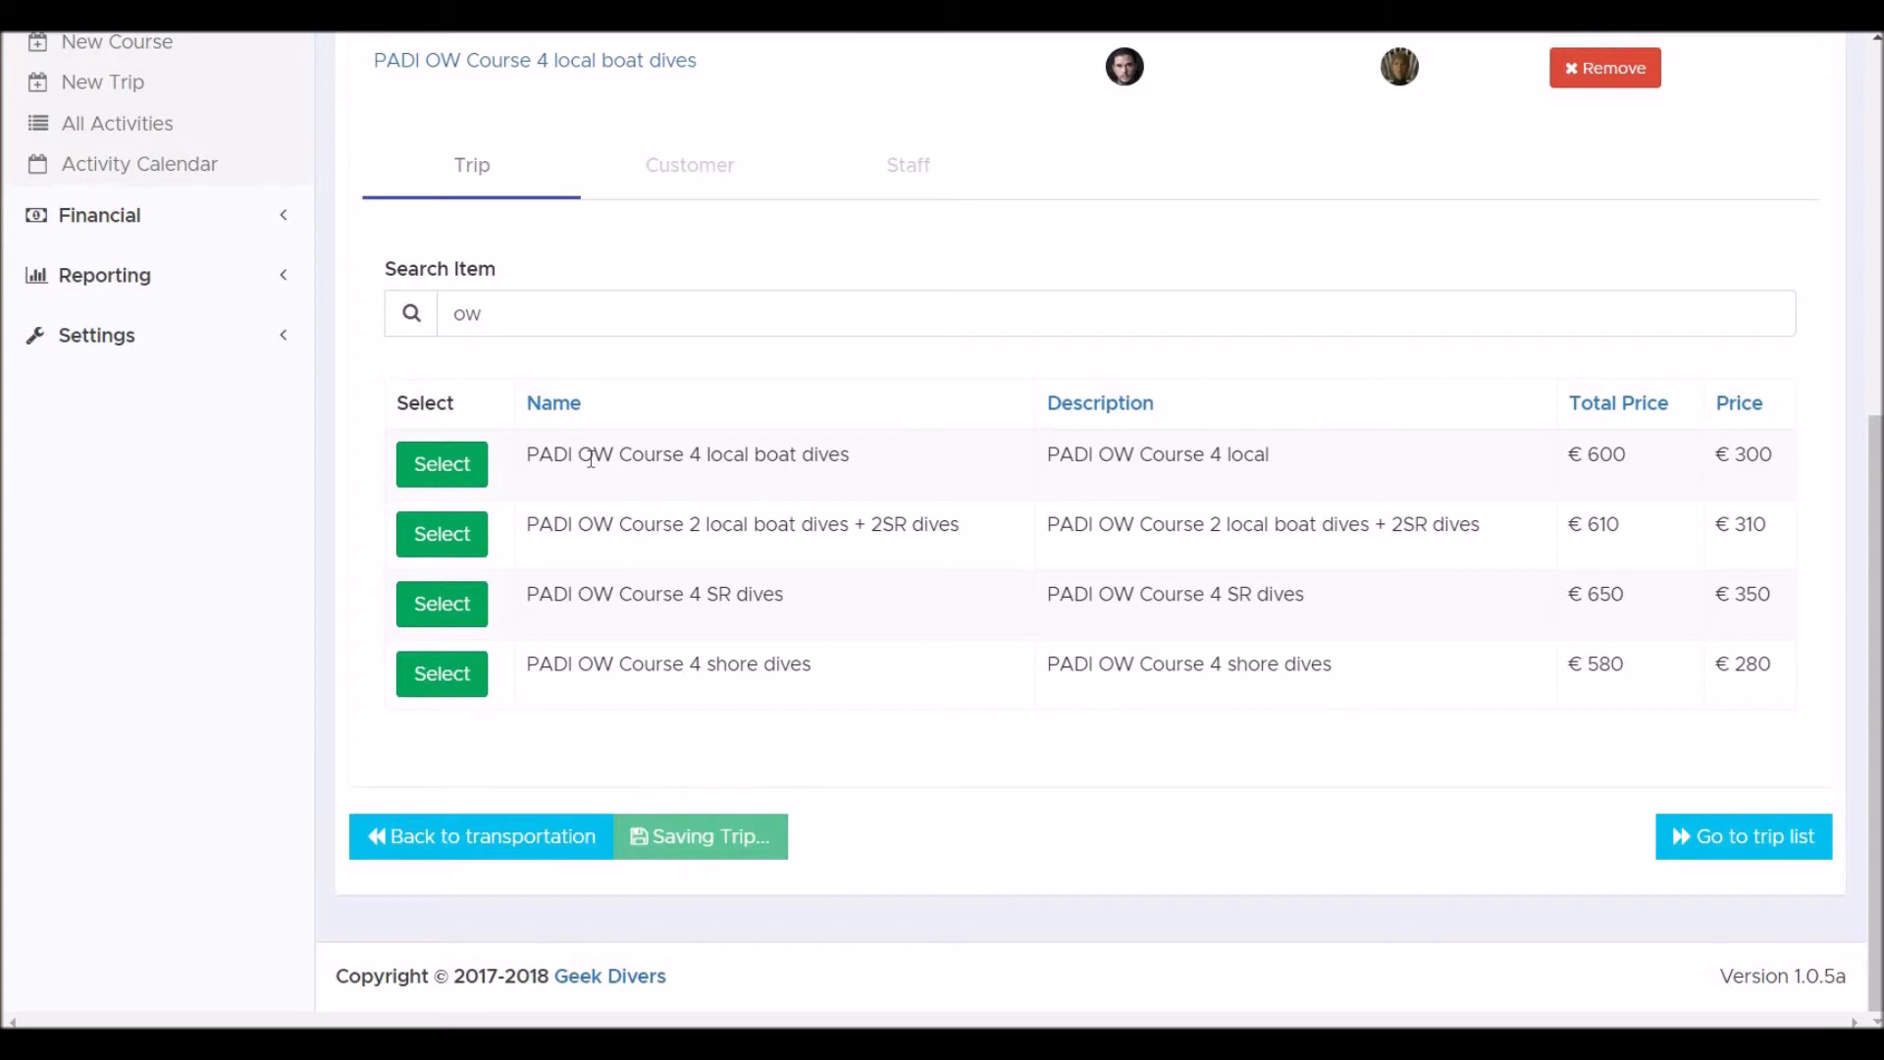
Open the activities list and inspect the new trip card and the ongoing course card.
scroll(589, 457, up, 3)
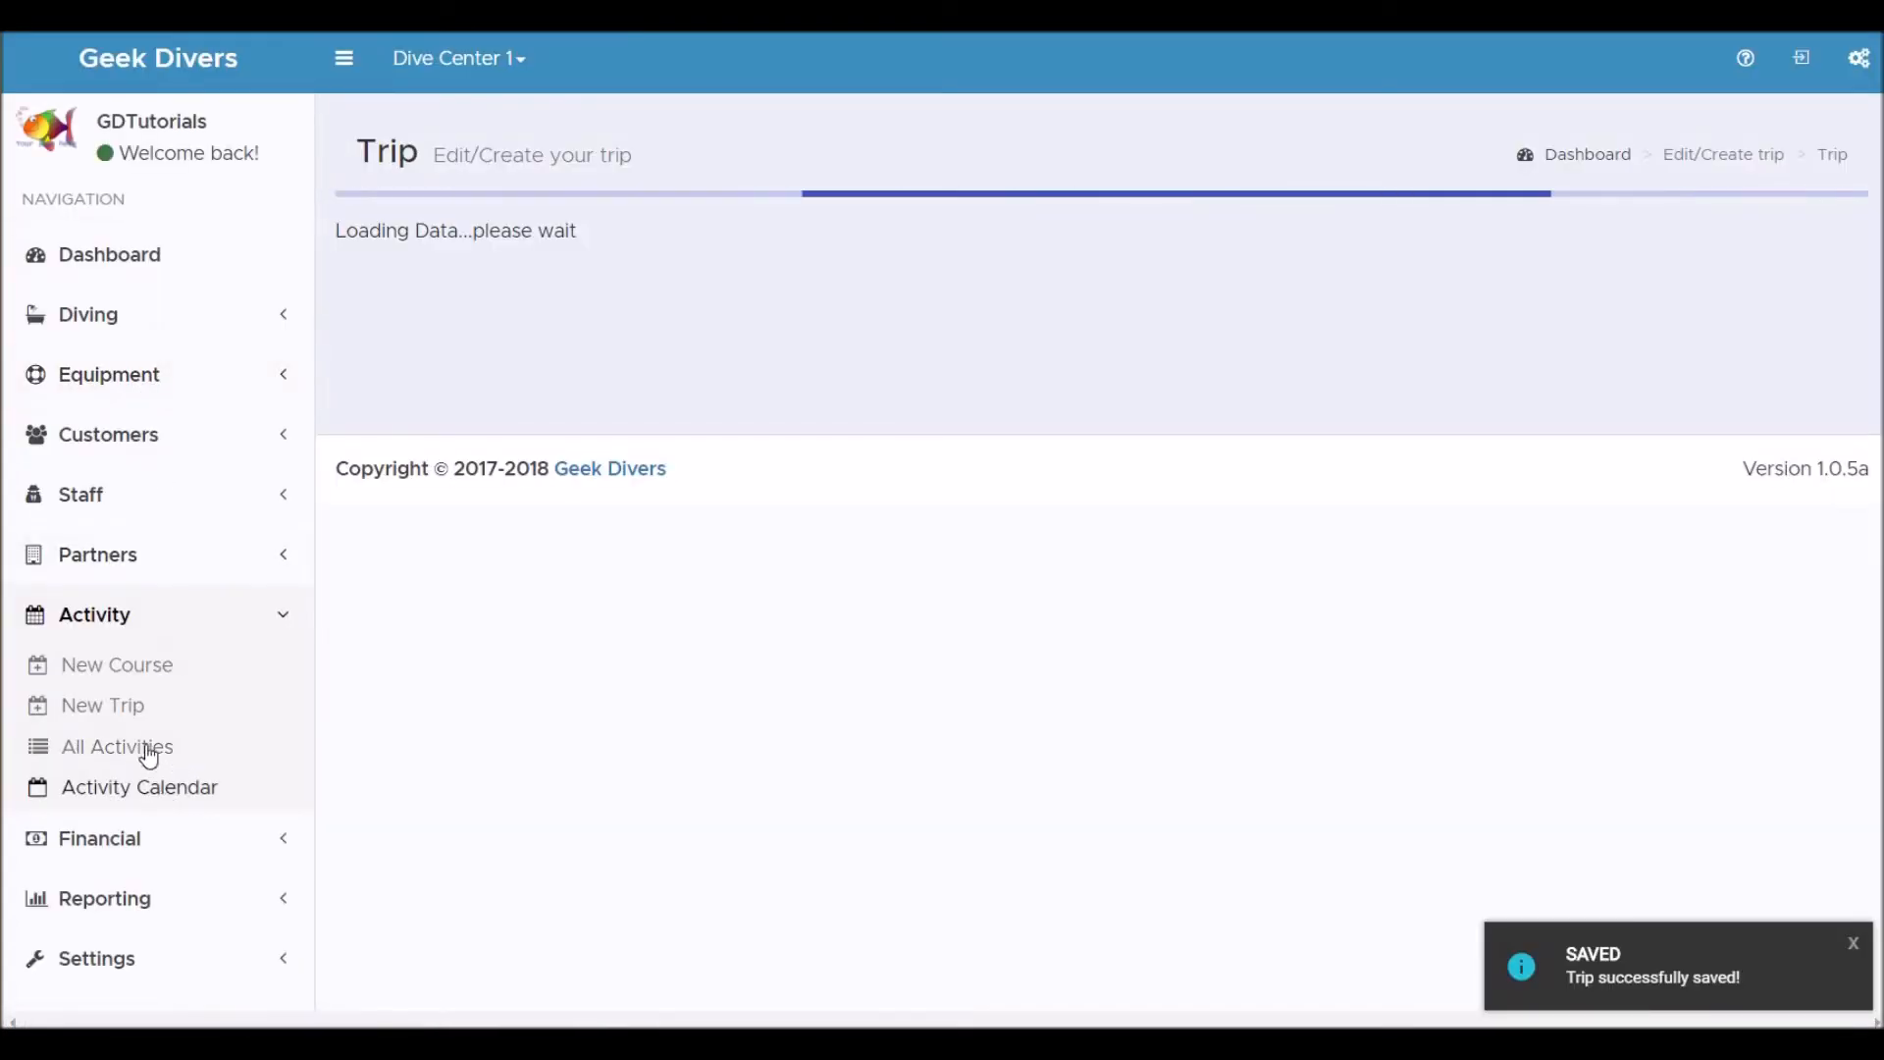
click(150, 750)
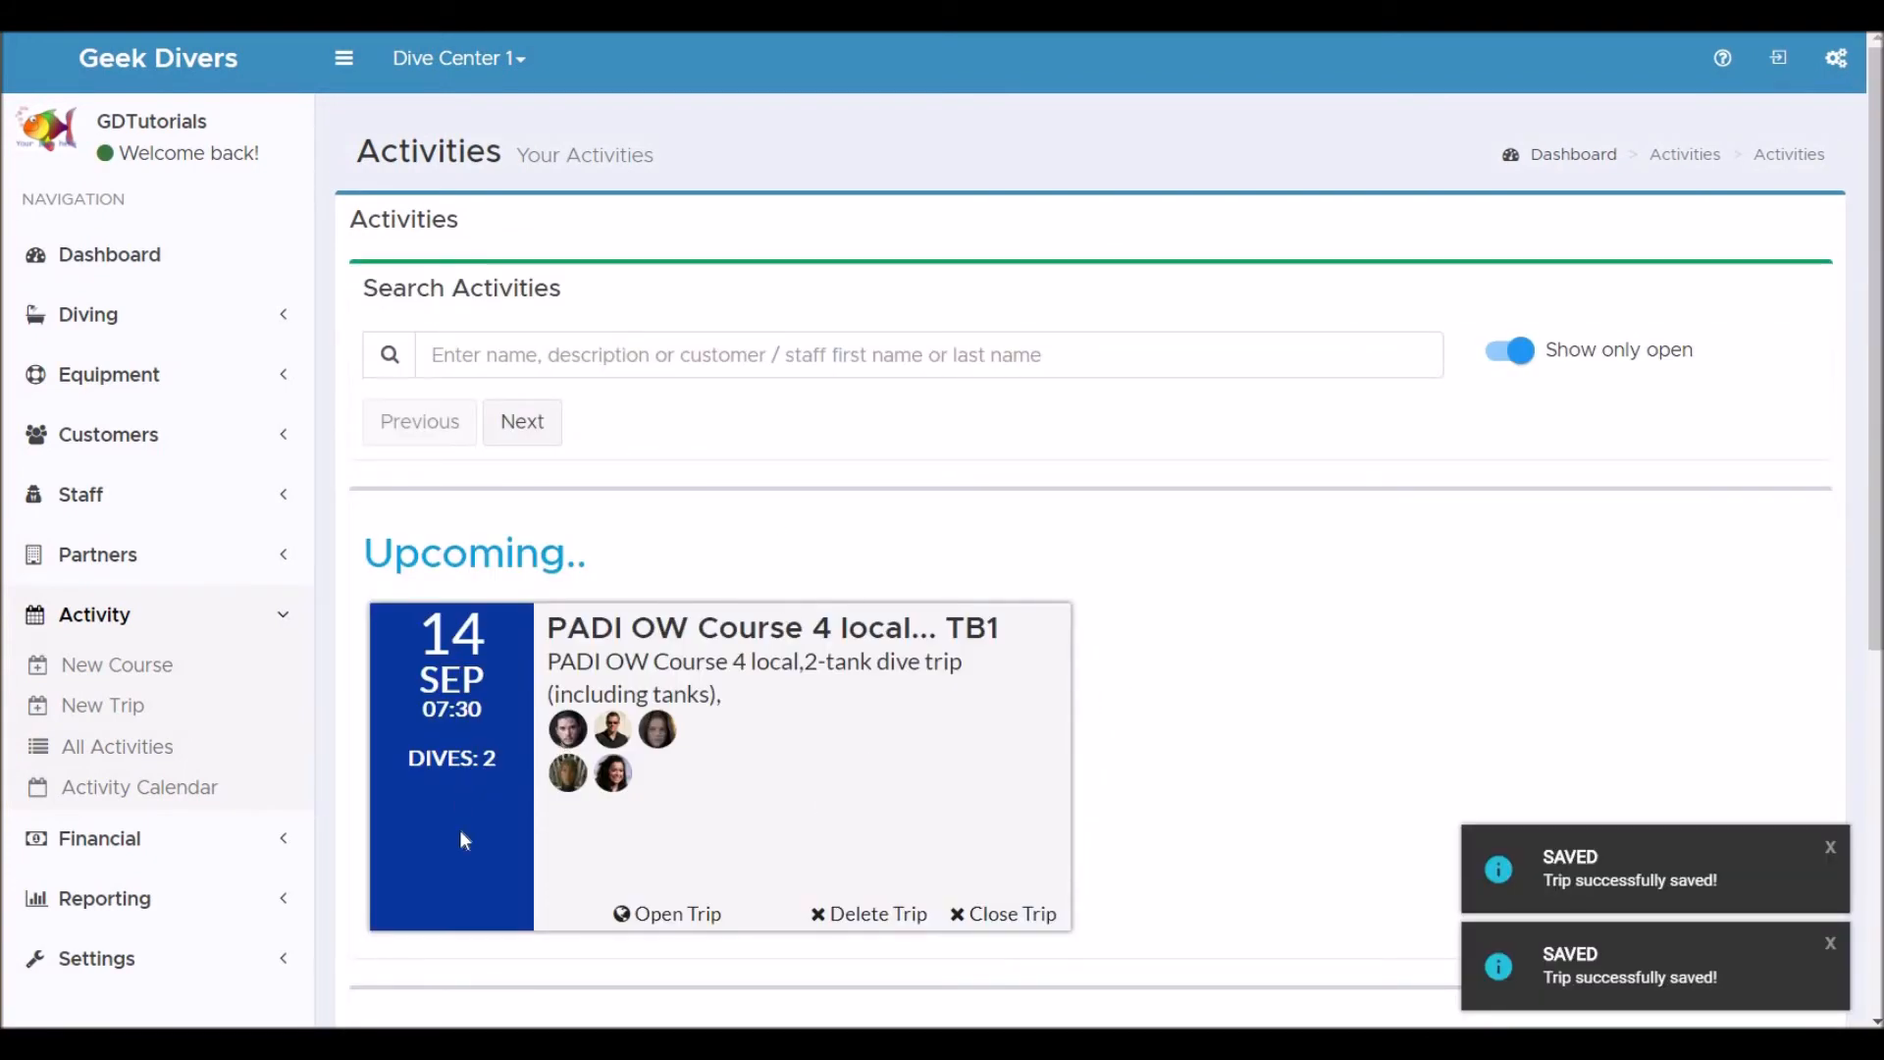
scroll(1319, 633, down, 3)
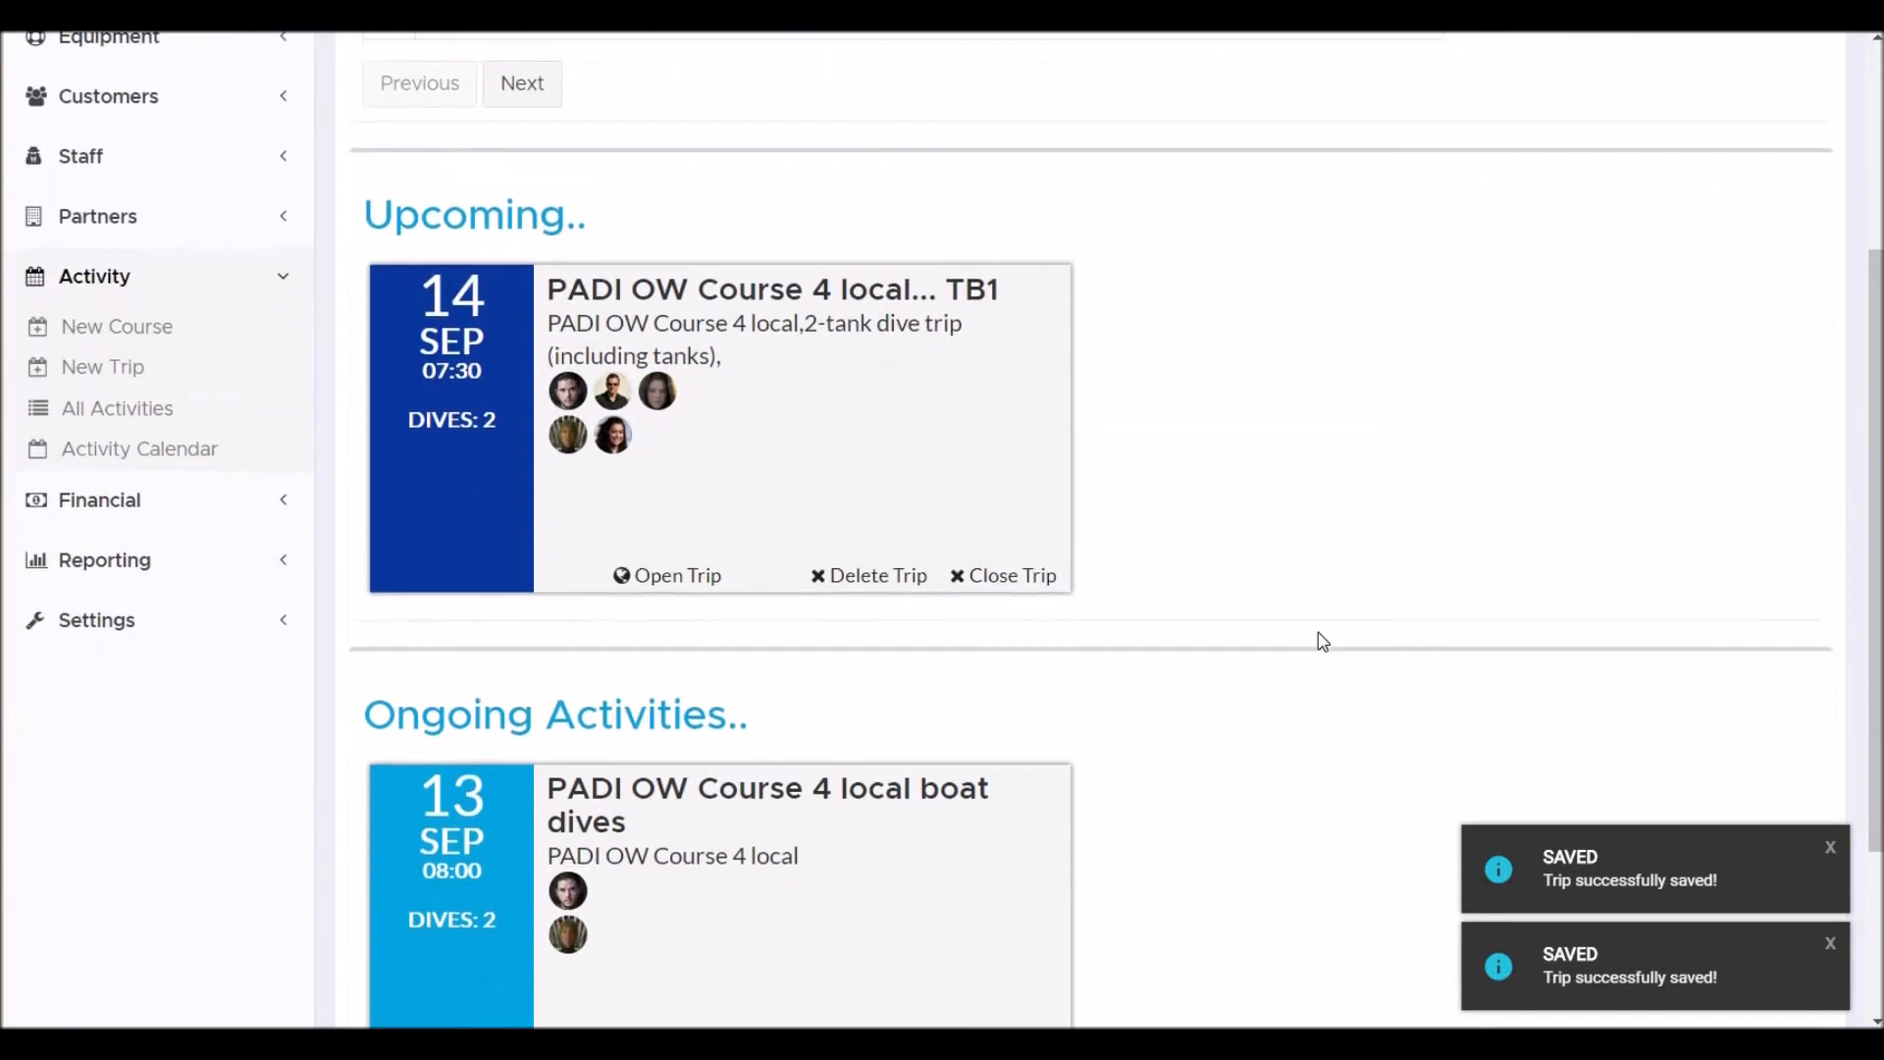
scroll(1319, 633, down, 1)
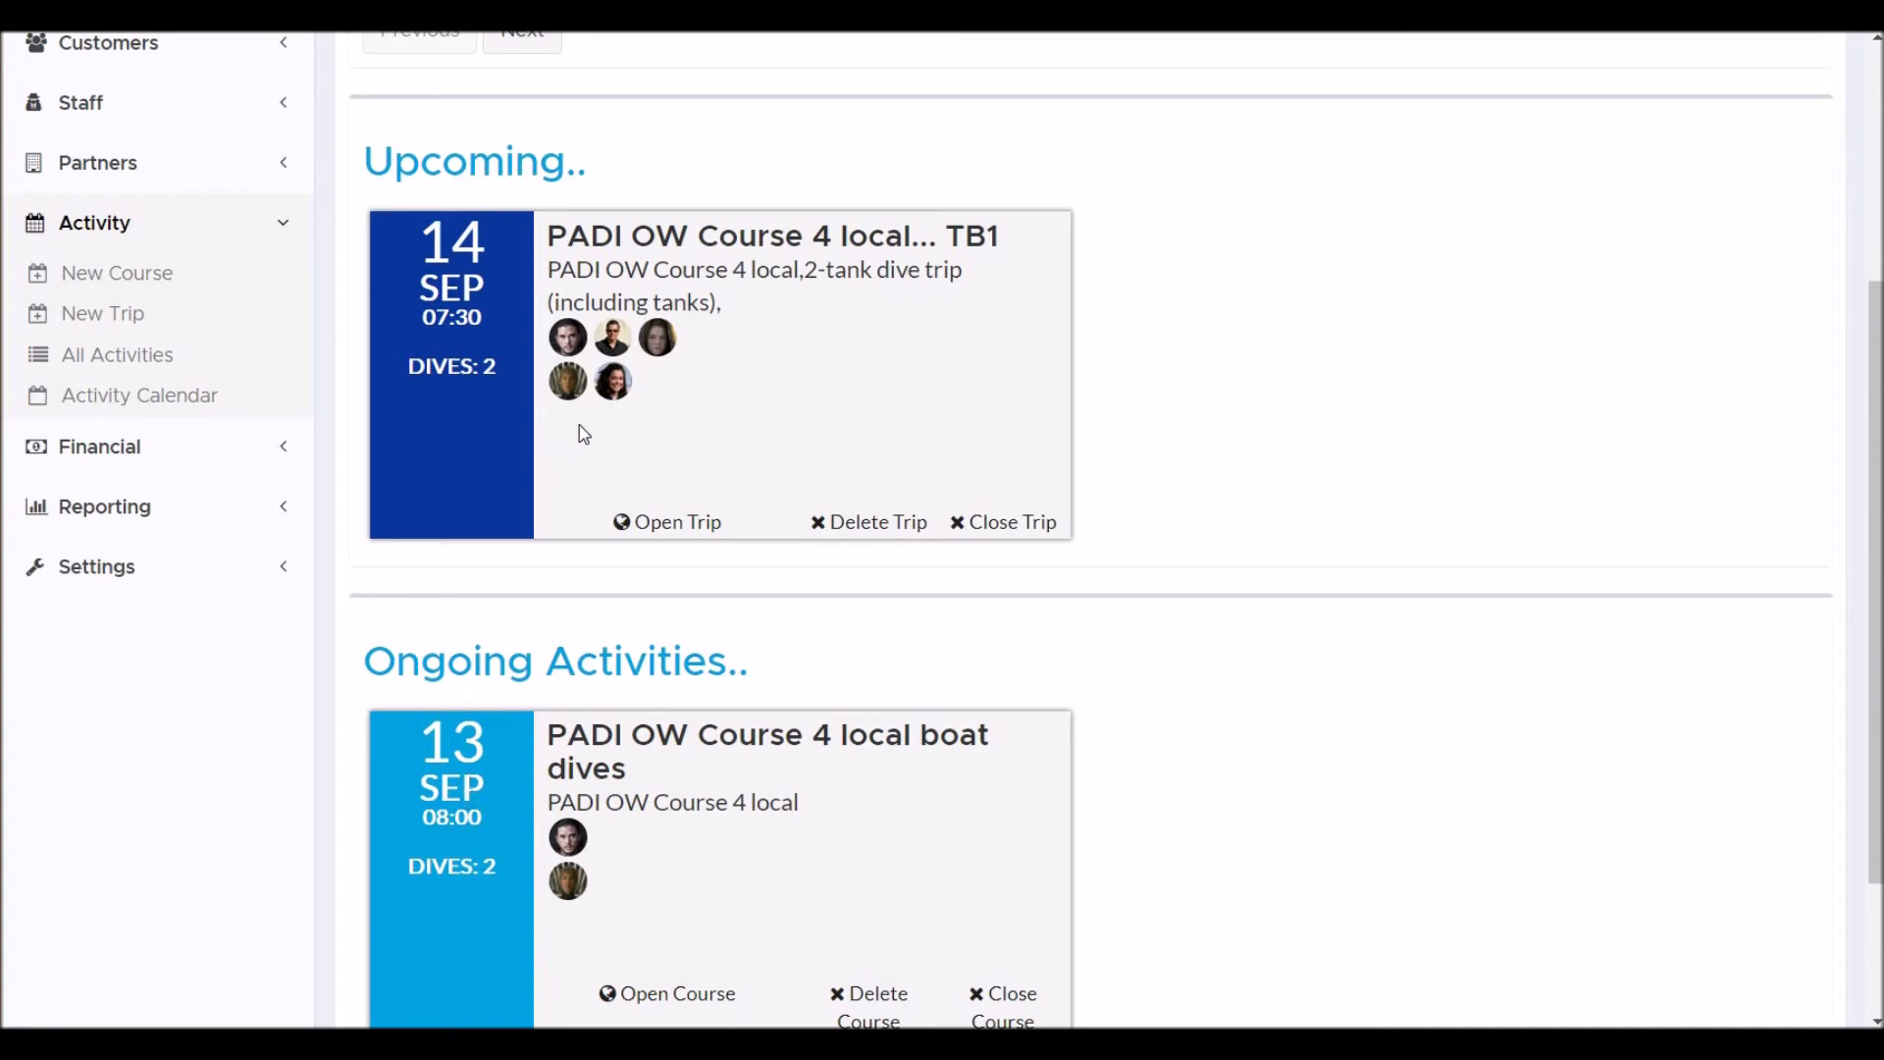
Open Jon Snow's bill from the open bills list to review it.
click(134, 457)
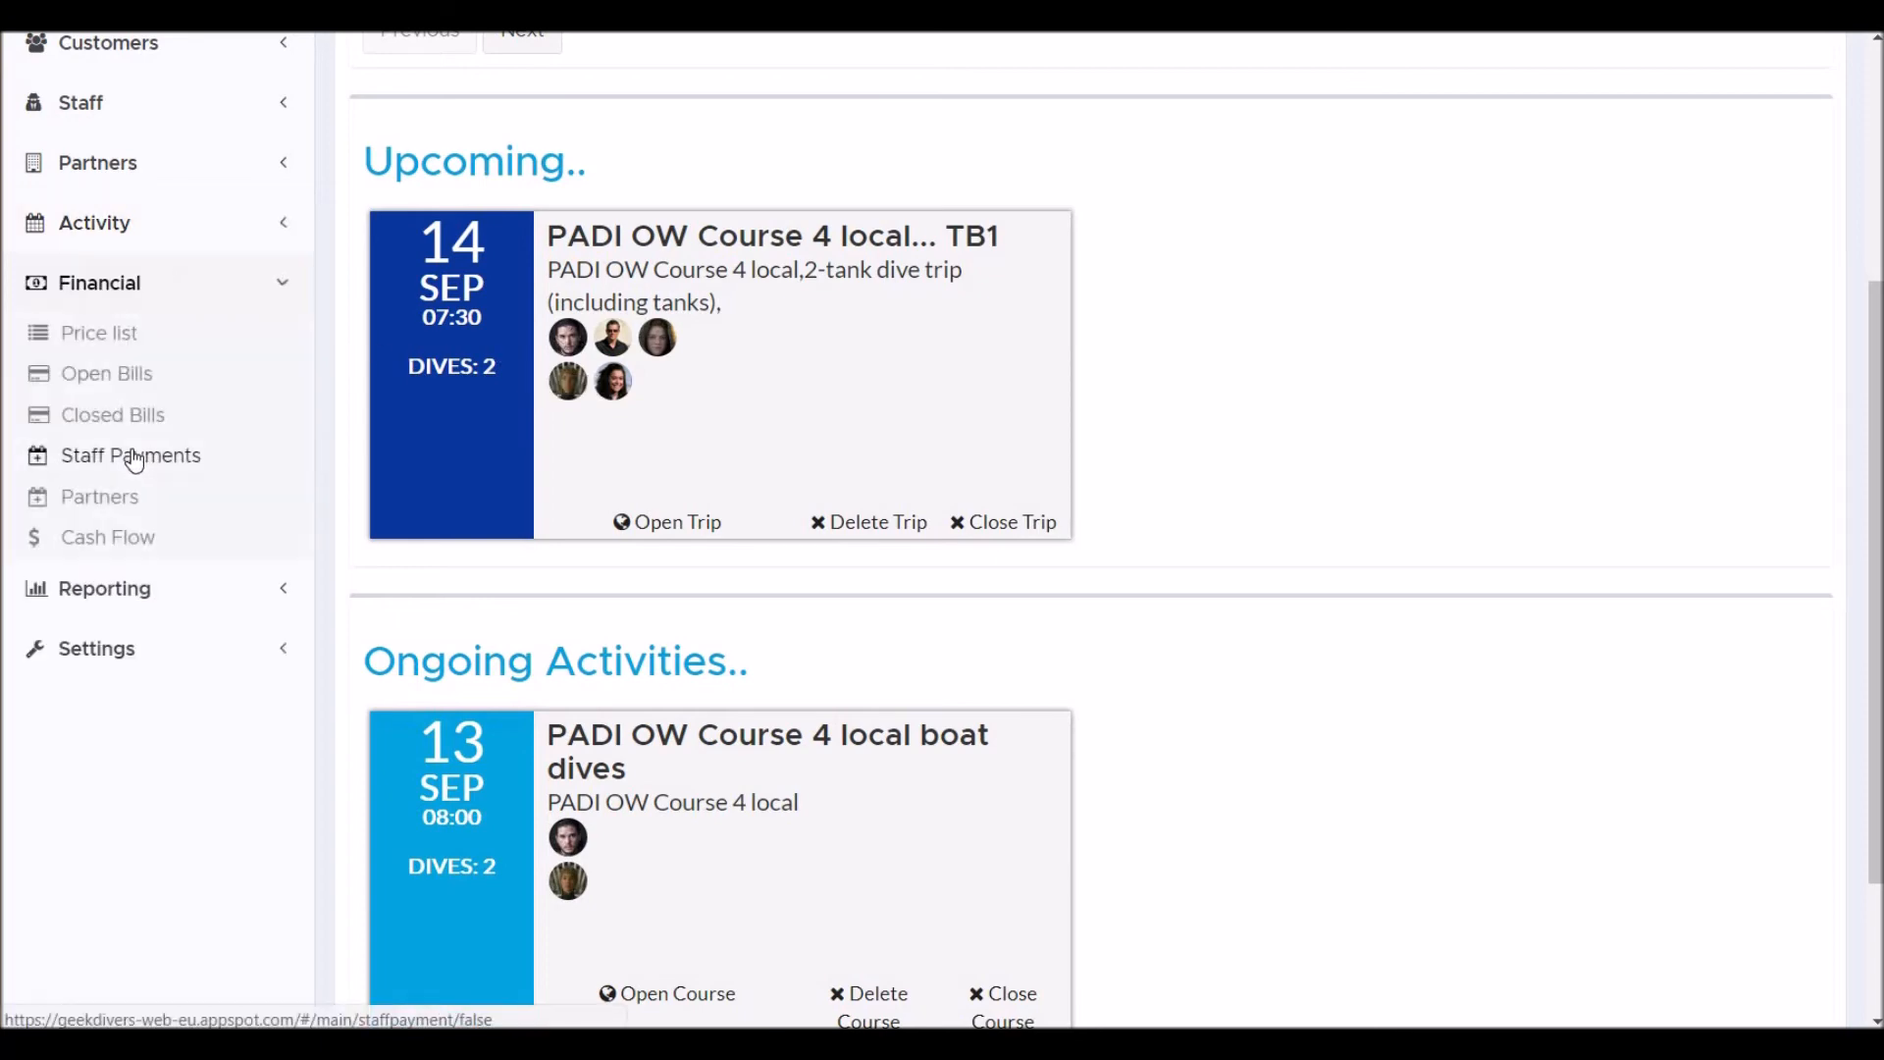
click(113, 374)
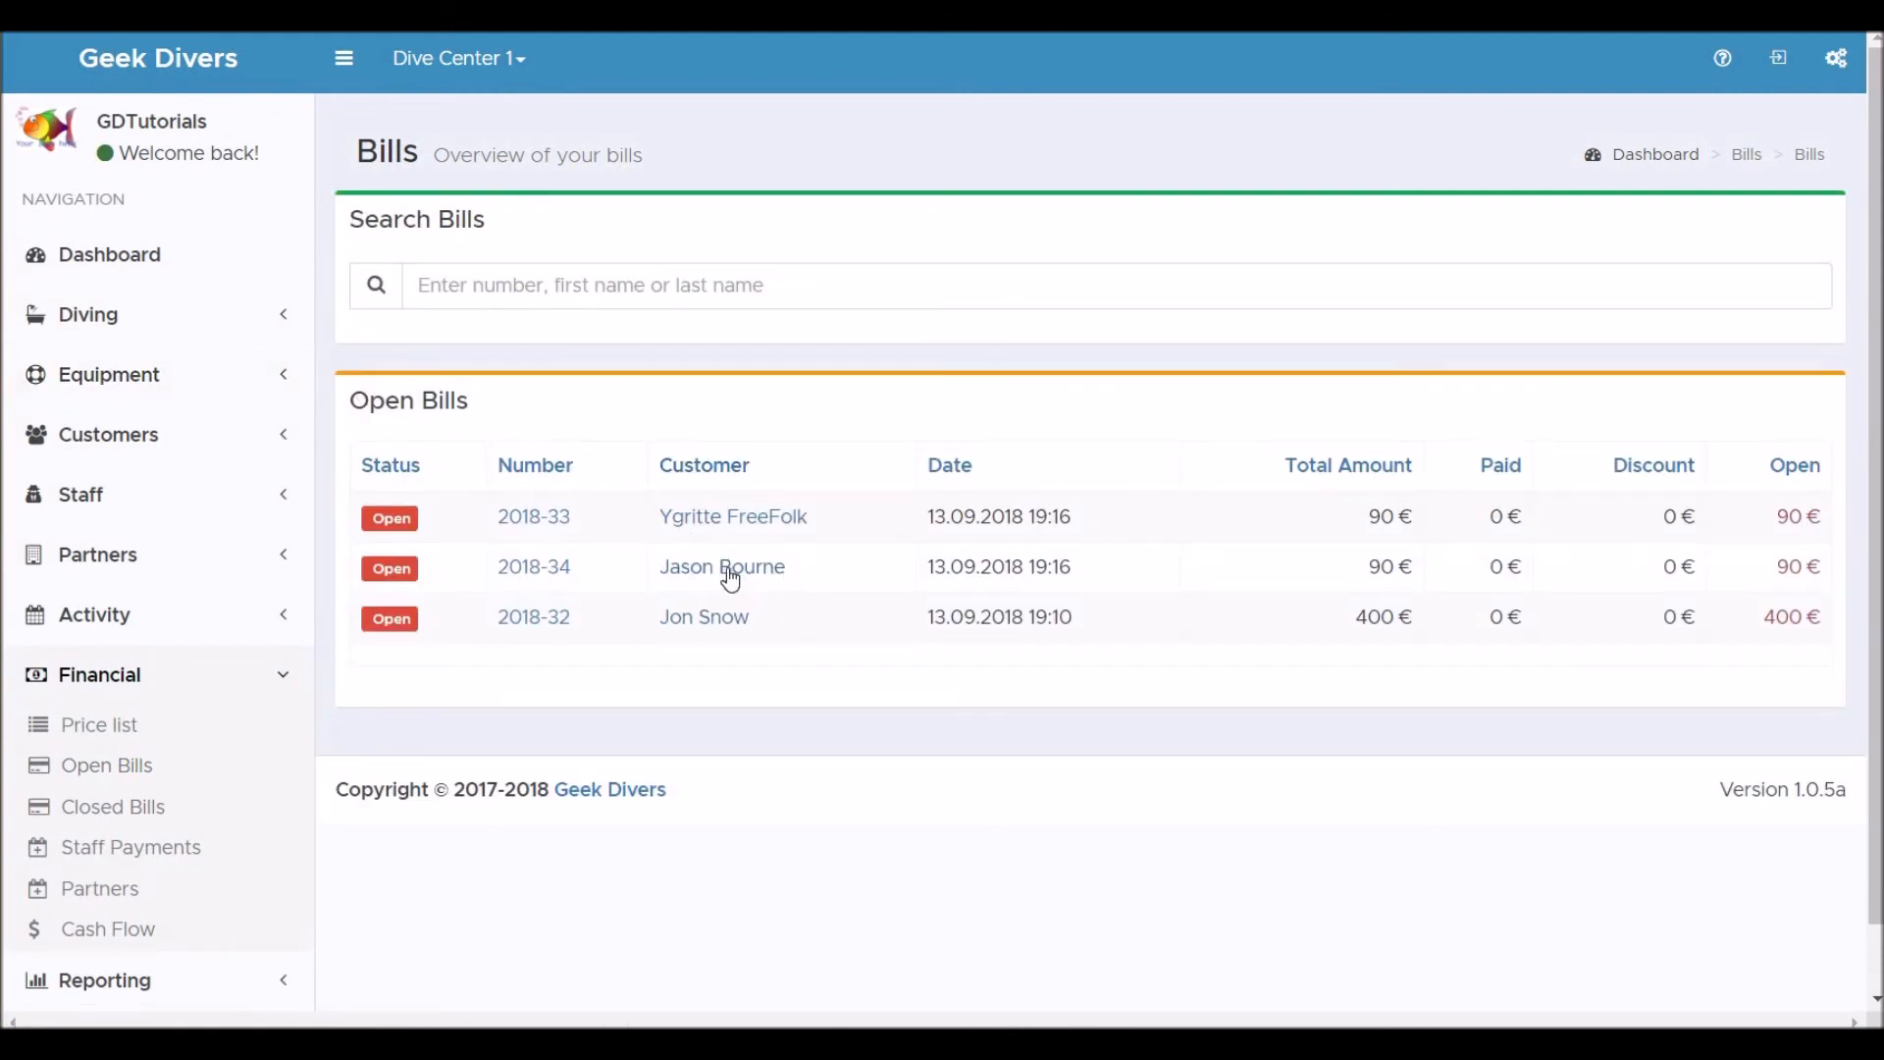
click(700, 621)
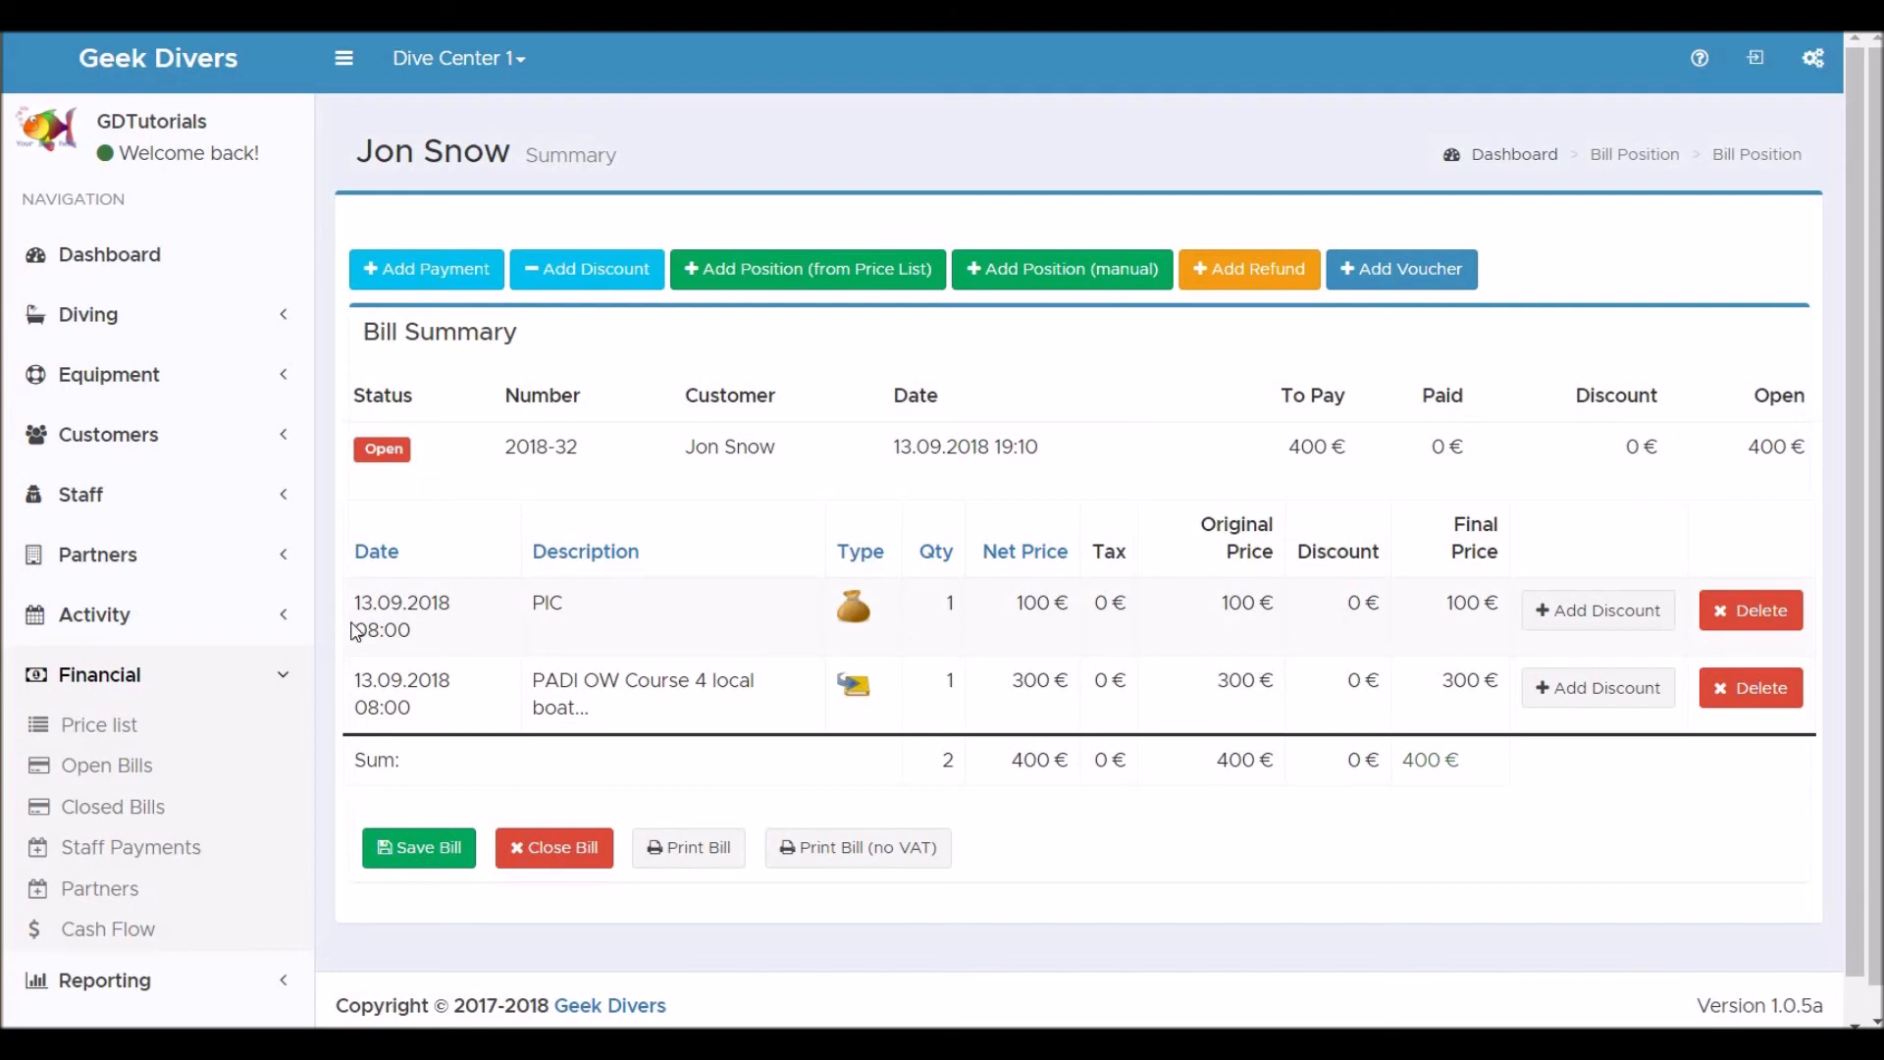
Return to the open bills and open Ygritte FreeFolk's bill.
click(127, 777)
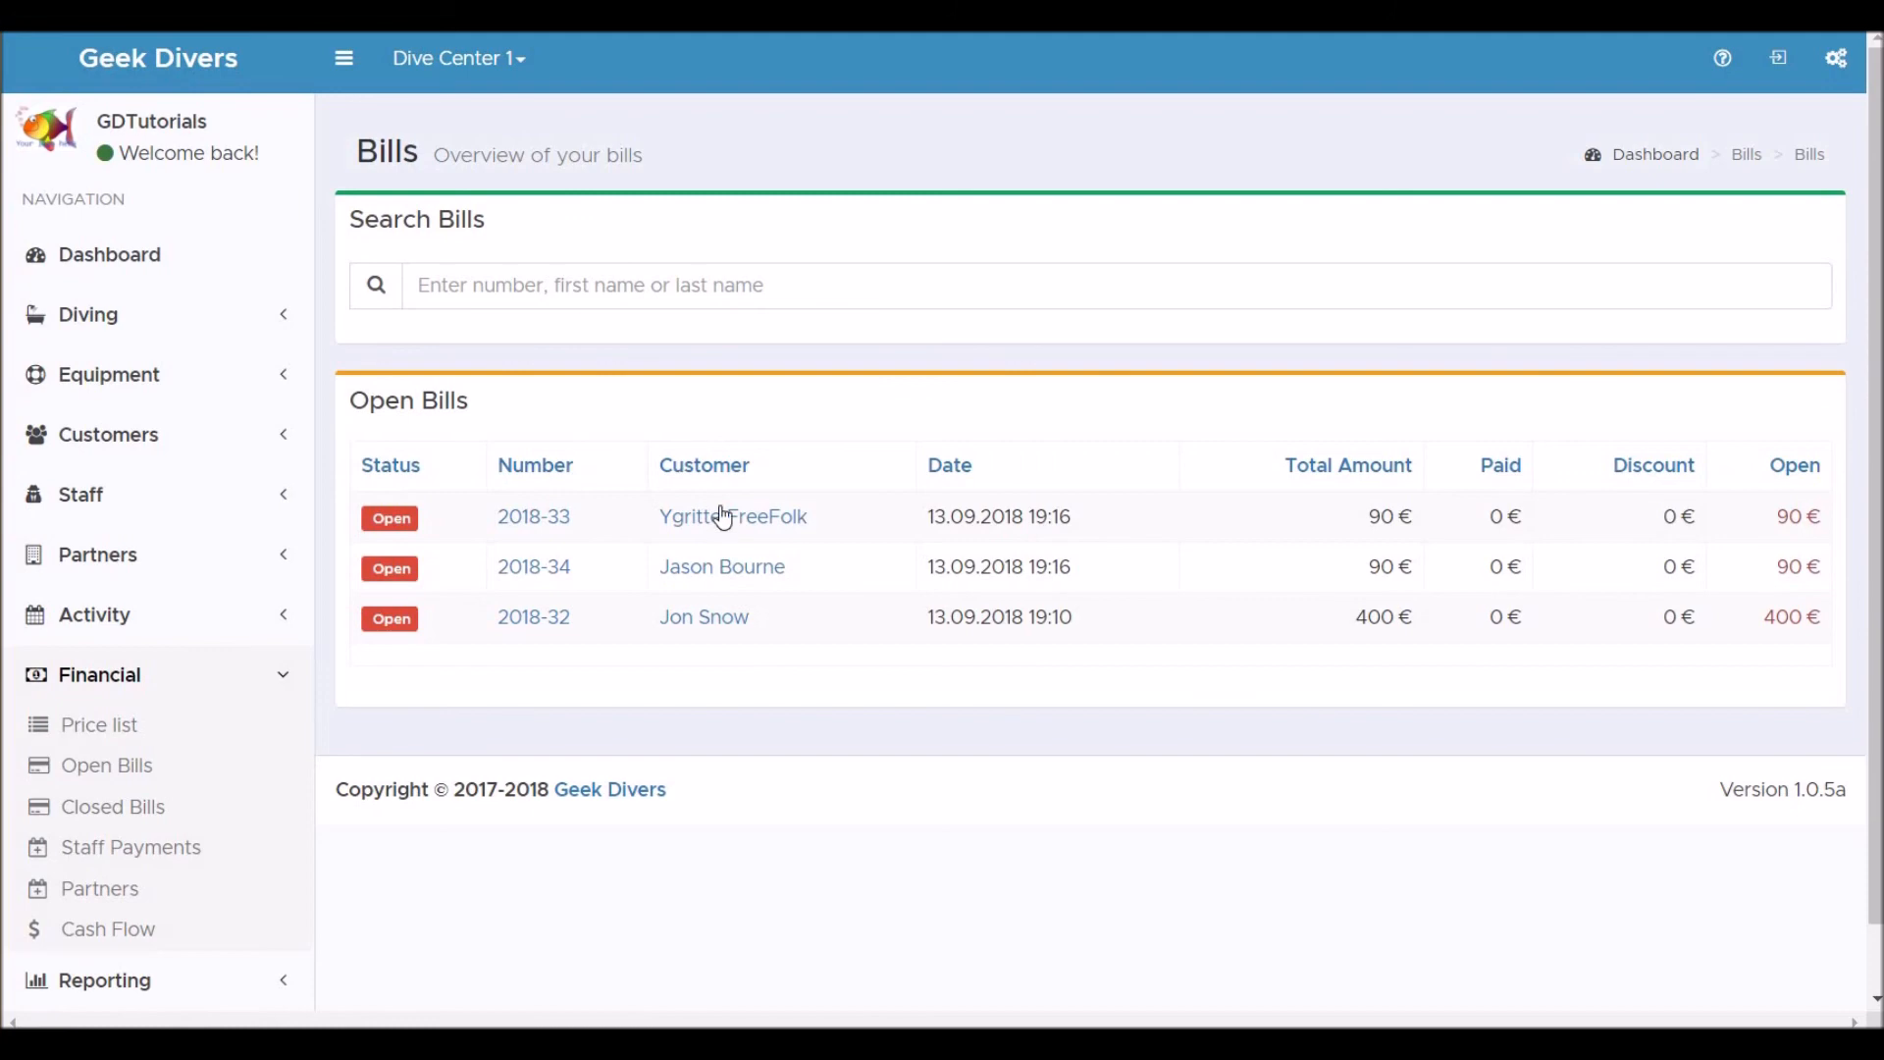
click(725, 518)
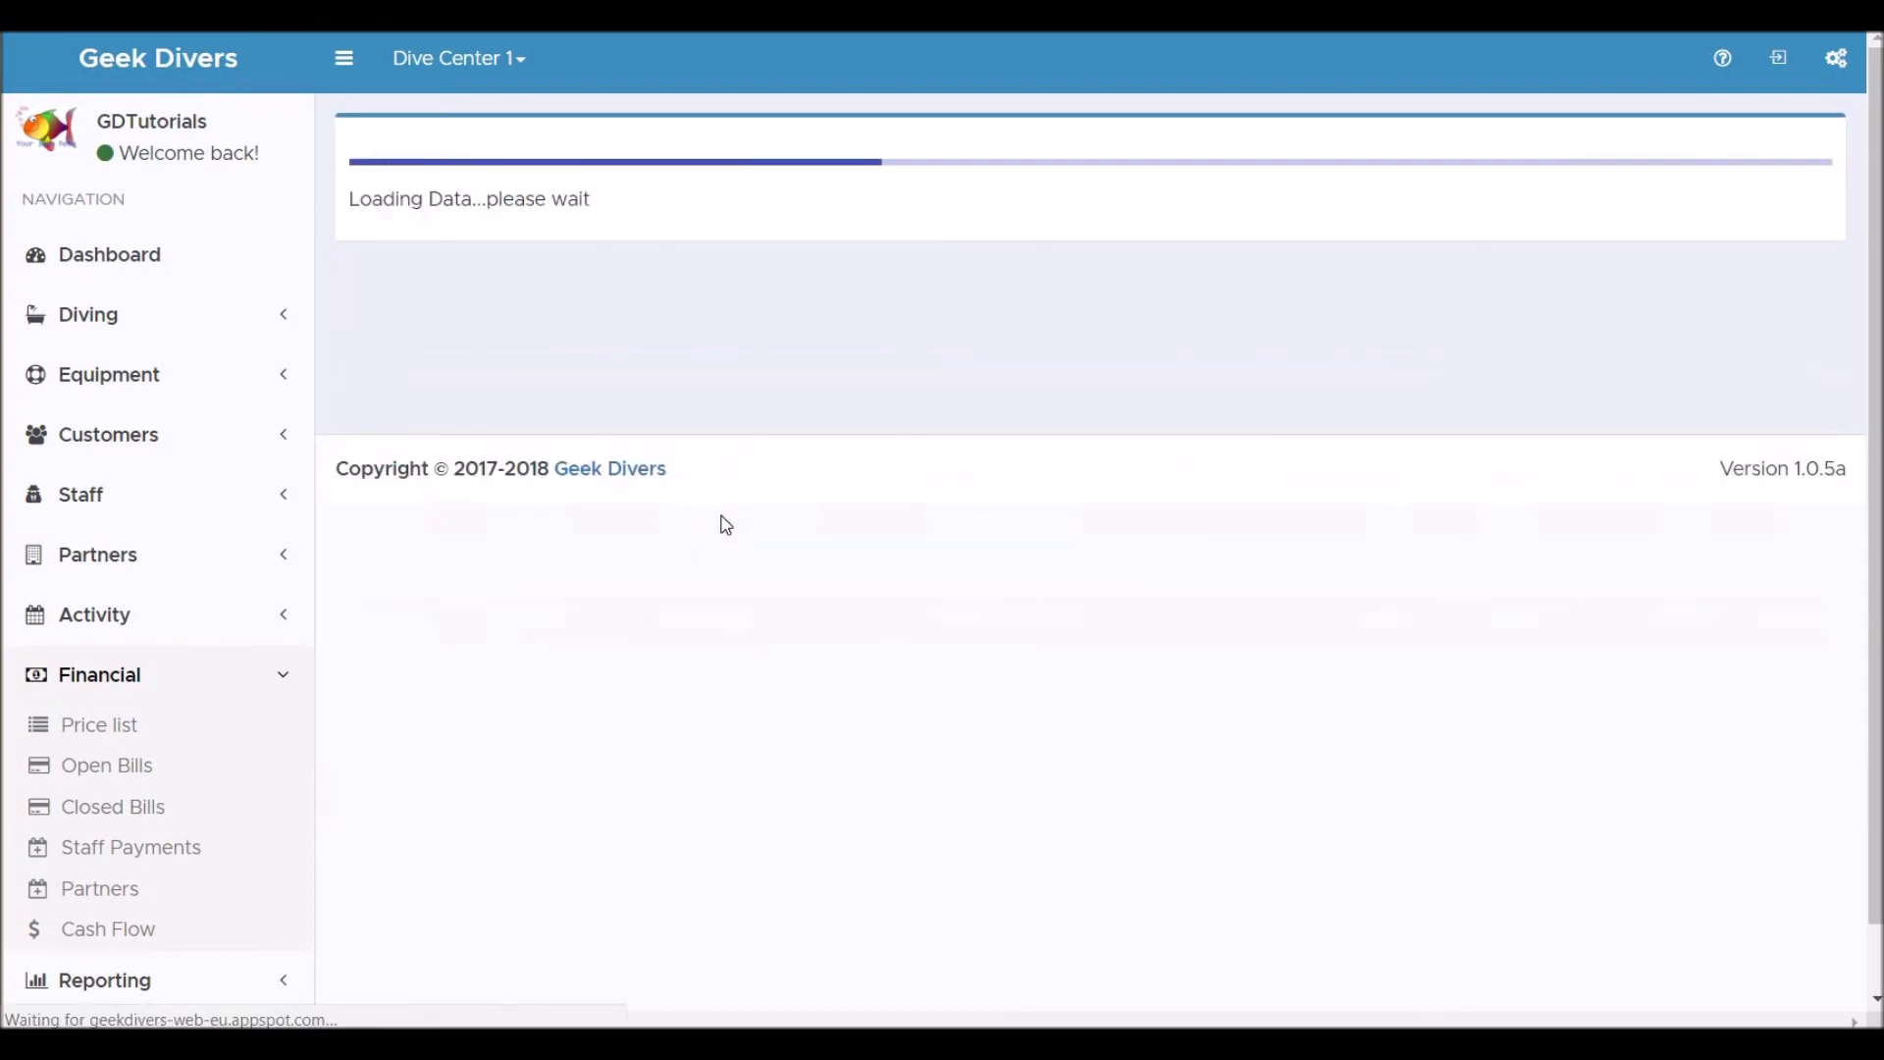